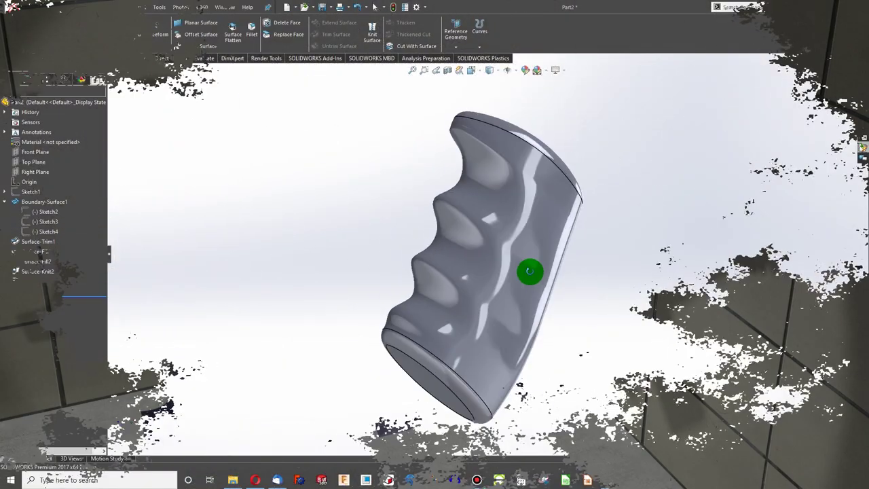
{"action": "middle_click_drag", "start_coordinate": [530, 291], "coordinate": [504, 304]}
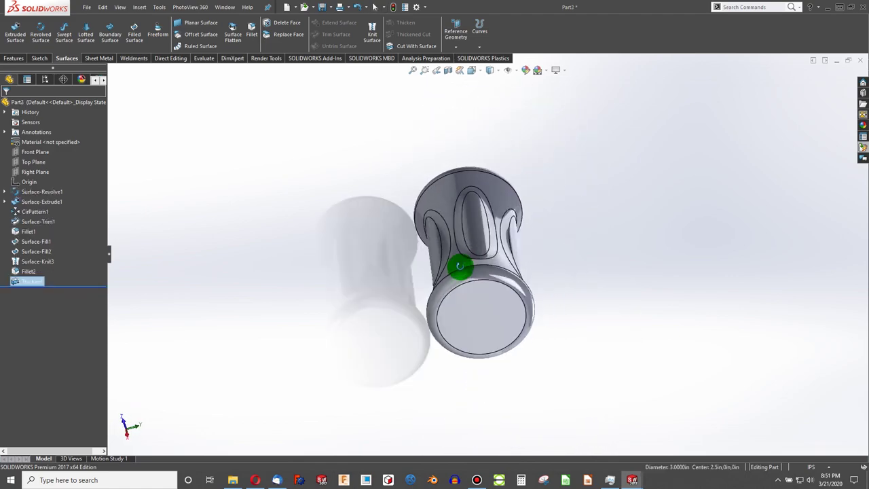
{"action": "middle_click_drag", "start_coordinate": [459, 268], "coordinate": [375, 239]}
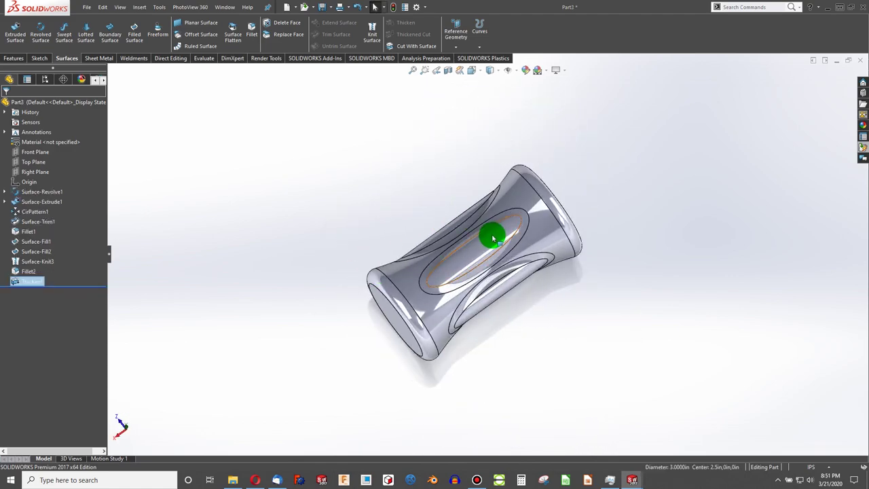
{"action": "middle_click_drag", "start_coordinate": [494, 238], "coordinate": [466, 247]}
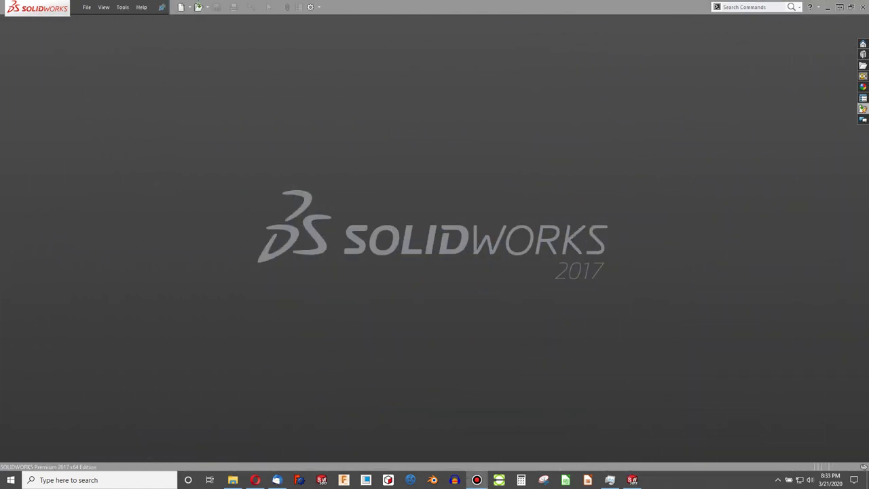
Create a new part document and start a sketch on the Right Plane.
{"action": "left_click", "coordinate": [184, 10]}
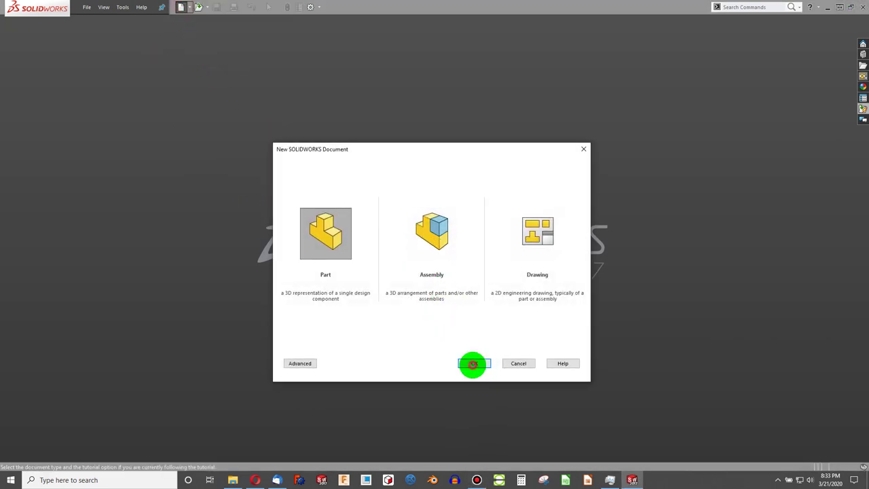
{"action": "left_click", "coordinate": [473, 363]}
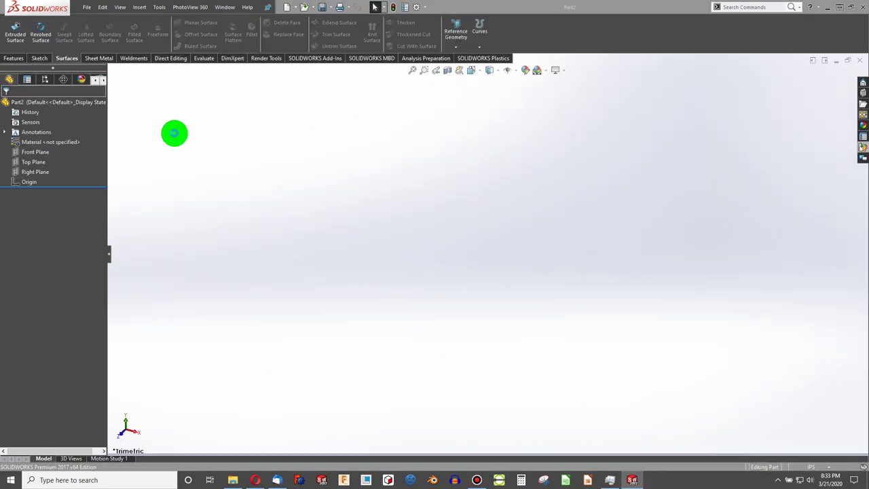
{"action": "left_click", "coordinate": [27, 172]}
{"action": "left_click", "coordinate": [30, 61]}
{"action": "left_click", "coordinate": [13, 32]}
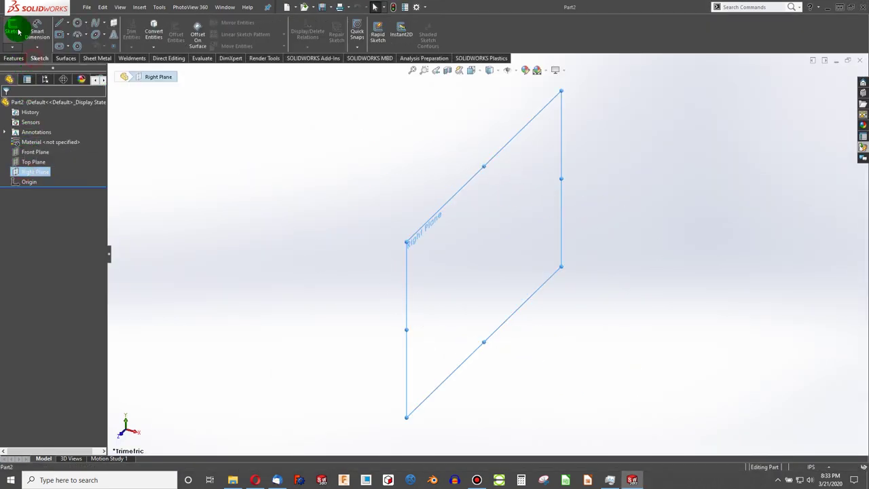
Insert the pistol grip image as a sketch picture and flip it horizontally.
{"action": "left_click", "coordinate": [160, 8]}
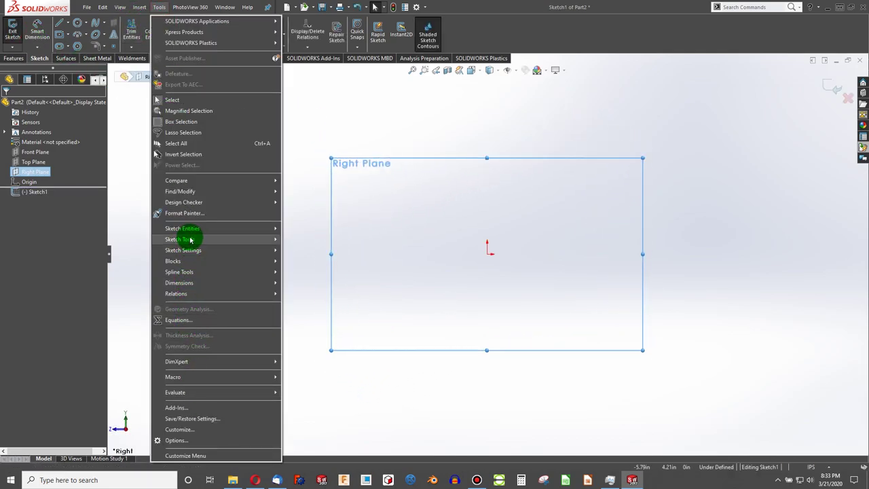
{"action": "mouse_move", "coordinate": [184, 239]}
{"action": "left_click", "coordinate": [332, 454]}
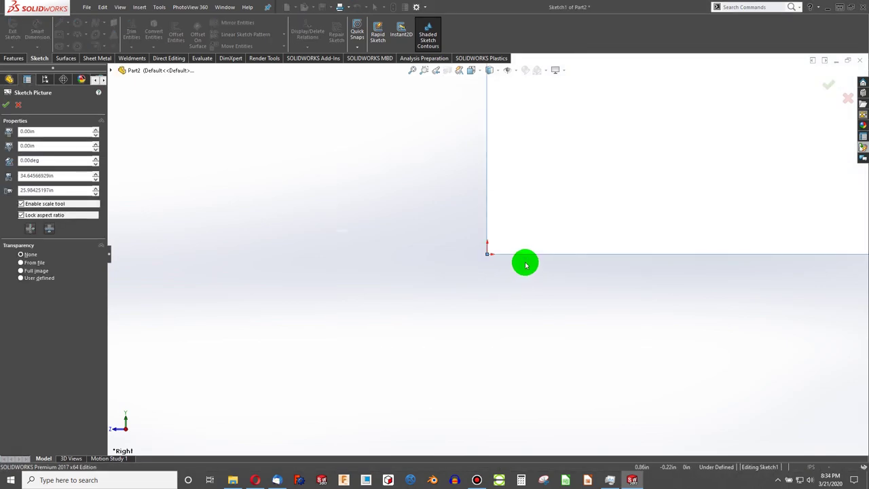
{"action": "scroll", "coordinate": [391, 327], "scroll_direction": "up", "scroll_amount": 3}
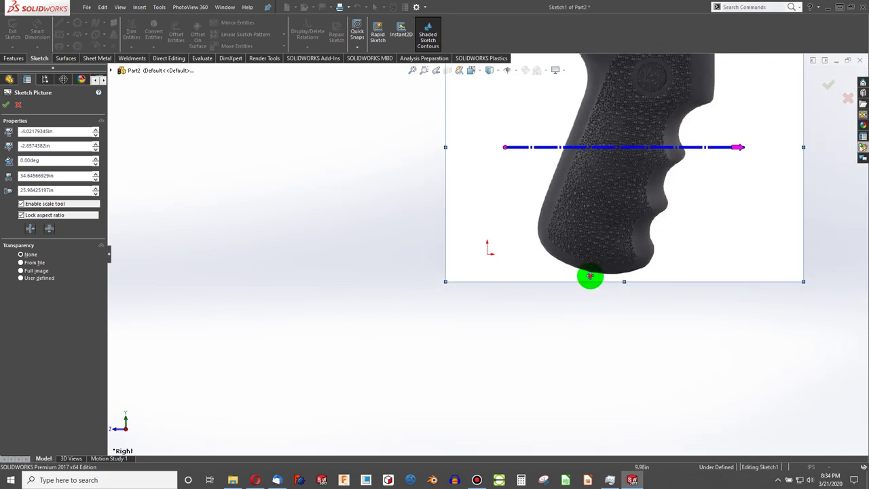
{"action": "left_click_drag", "start_coordinate": [590, 276], "coordinate": [559, 264]}
{"action": "left_click", "coordinate": [28, 229]}
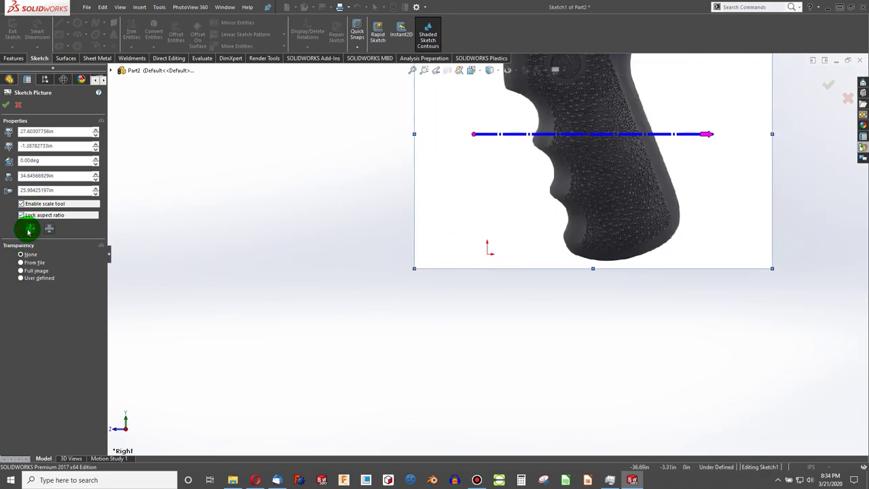
Reposition the sketch picture so the bottom edge of the grip sits at the origin.
{"action": "scroll", "coordinate": [306, 255], "scroll_direction": "down", "scroll_amount": 2}
{"action": "scroll", "coordinate": [645, 215], "scroll_direction": "down", "scroll_amount": 3}
{"action": "left_click_drag", "start_coordinate": [708, 223], "coordinate": [400, 206]}
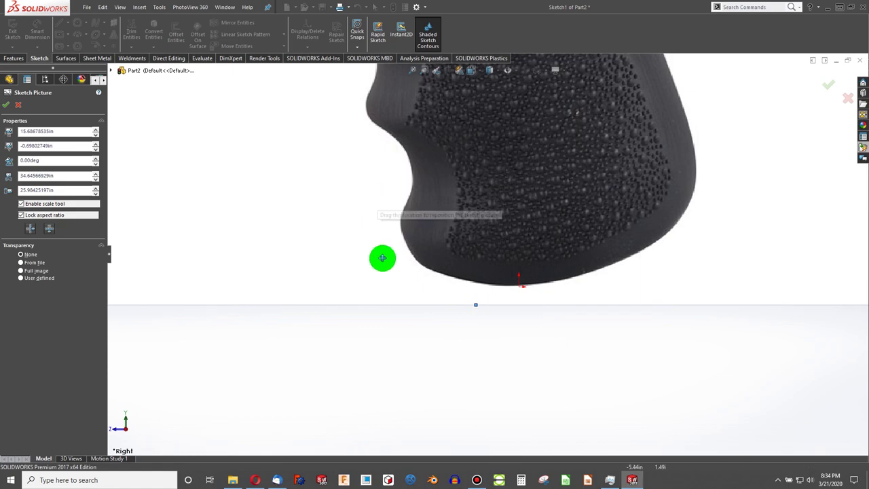
{"action": "mouse_move", "coordinate": [398, 4]}
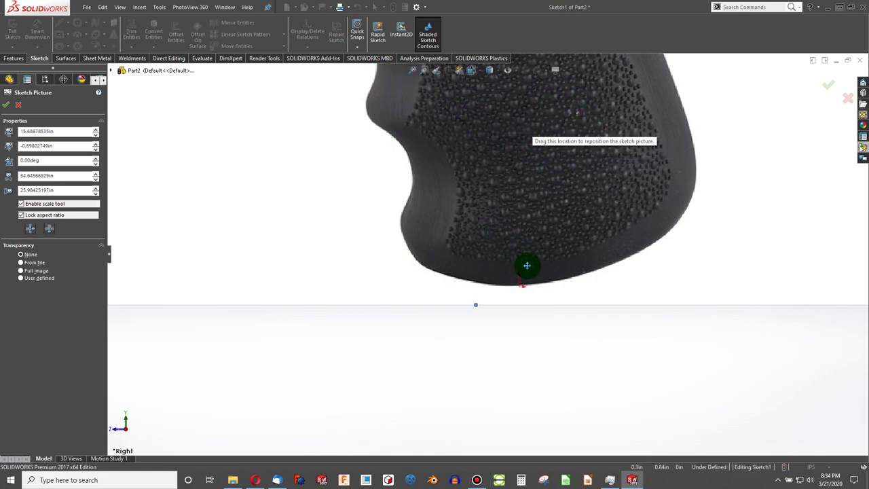
{"action": "scroll", "coordinate": [550, 280], "scroll_direction": "down", "scroll_amount": 2}
{"action": "left_click_drag", "start_coordinate": [516, 269], "coordinate": [459, 267]}
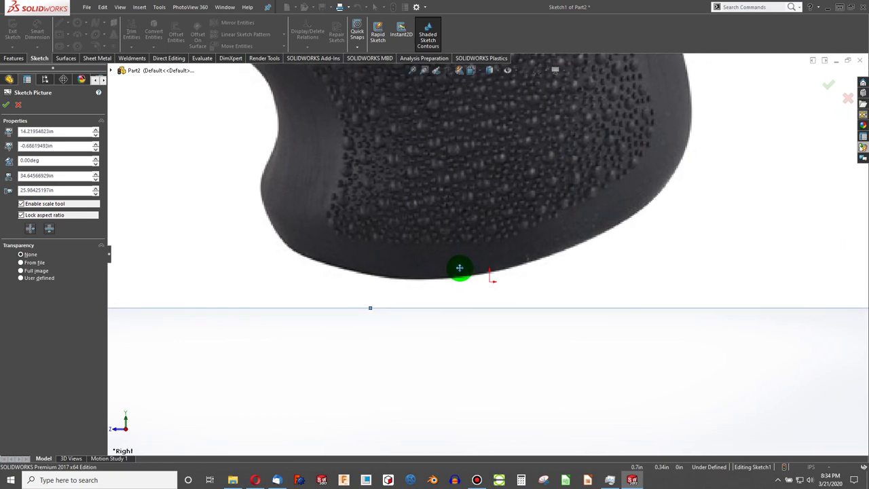
Set the picture's full-image transparency to 0.75, accept it and finish the sketch.
{"action": "scroll", "coordinate": [459, 267], "scroll_direction": "down", "scroll_amount": 4}
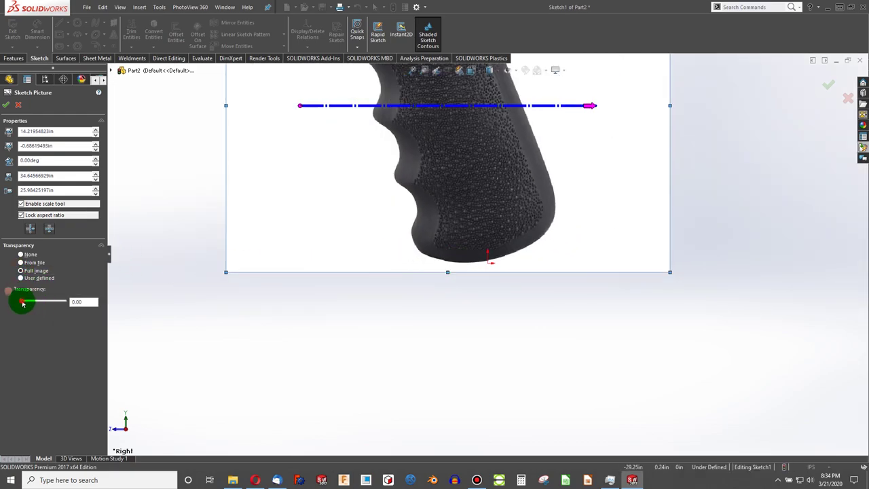
{"action": "left_click", "coordinate": [54, 303]}
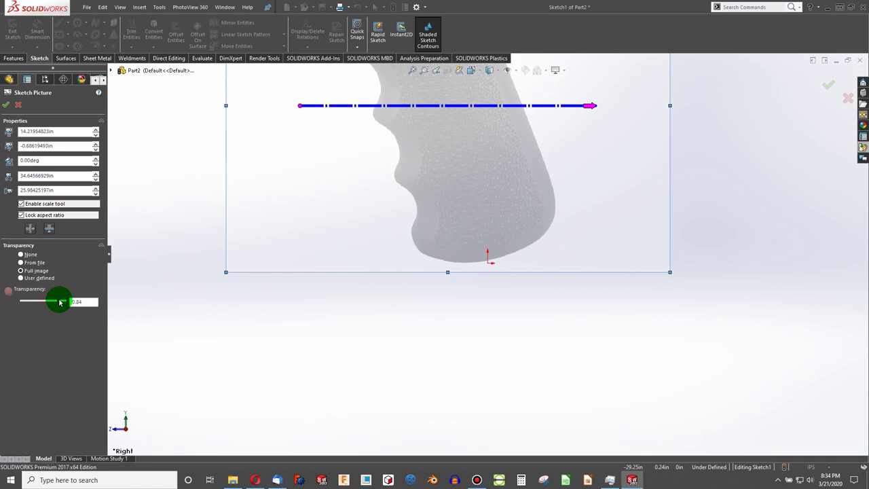
{"action": "left_click_drag", "start_coordinate": [60, 302], "coordinate": [55, 301]}
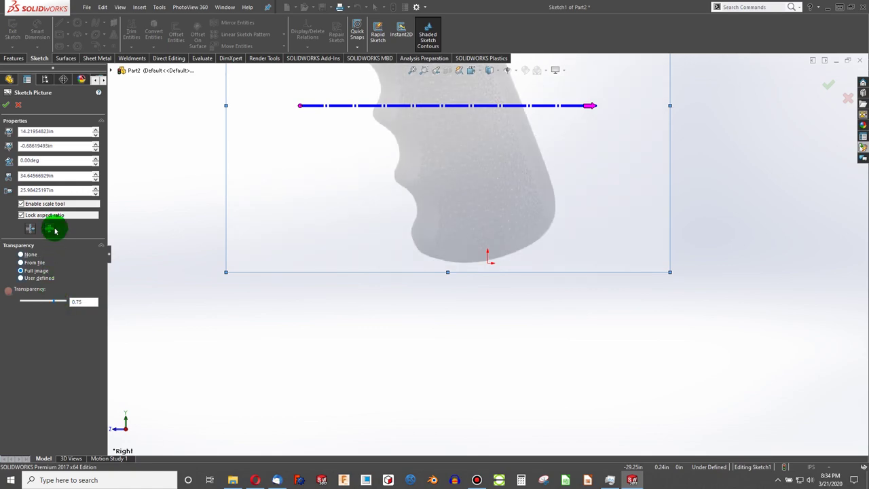
{"action": "left_click", "coordinate": [5, 104]}
{"action": "scroll", "coordinate": [485, 163], "scroll_direction": "up", "scroll_amount": 3}
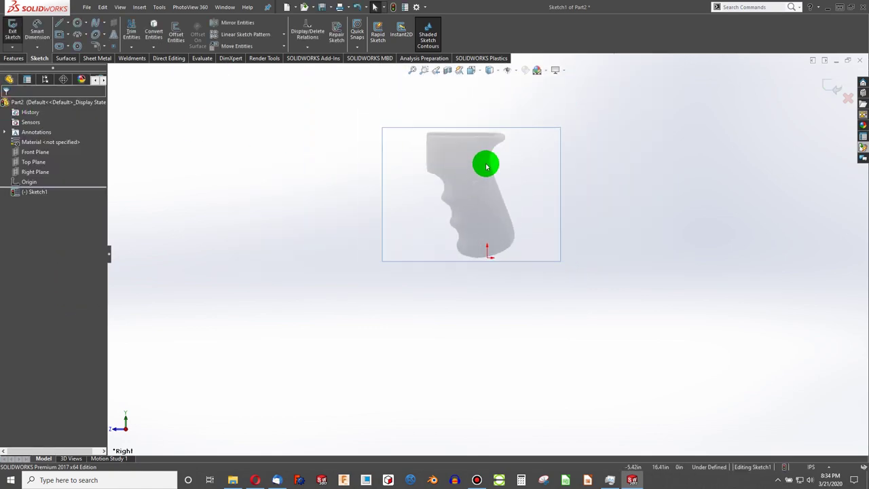
{"action": "scroll", "coordinate": [476, 177], "scroll_direction": "down", "scroll_amount": 4}
{"action": "middle_click_drag", "start_coordinate": [352, 275], "coordinate": [391, 334]}
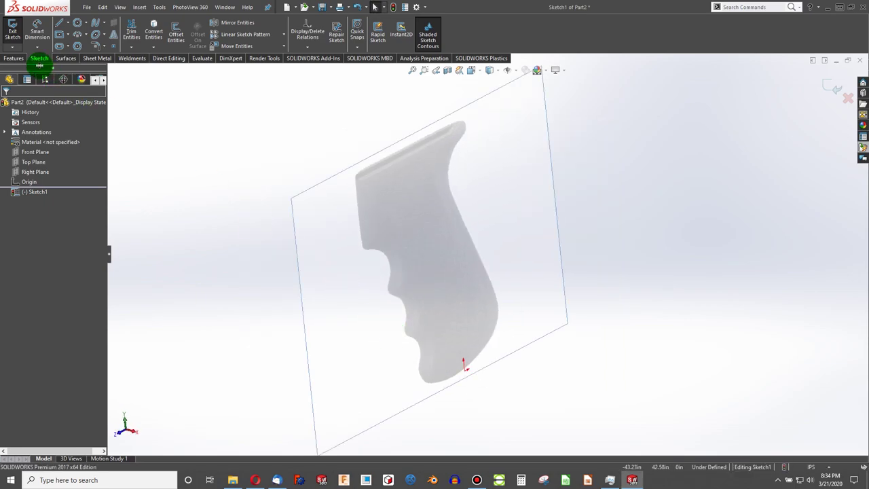
{"action": "left_click", "coordinate": [15, 34]}
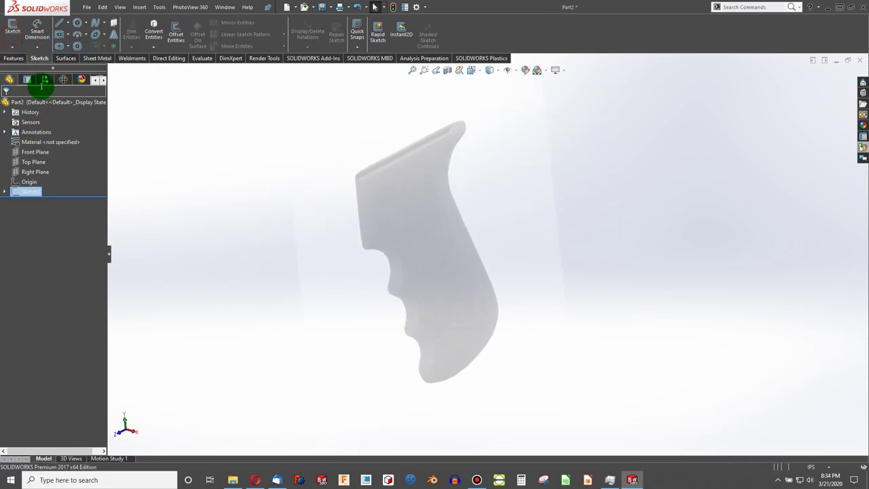
Sketch a circle of about 5.5 in radius centred on the origin on the Top Plane.
{"action": "left_click", "coordinate": [40, 160]}
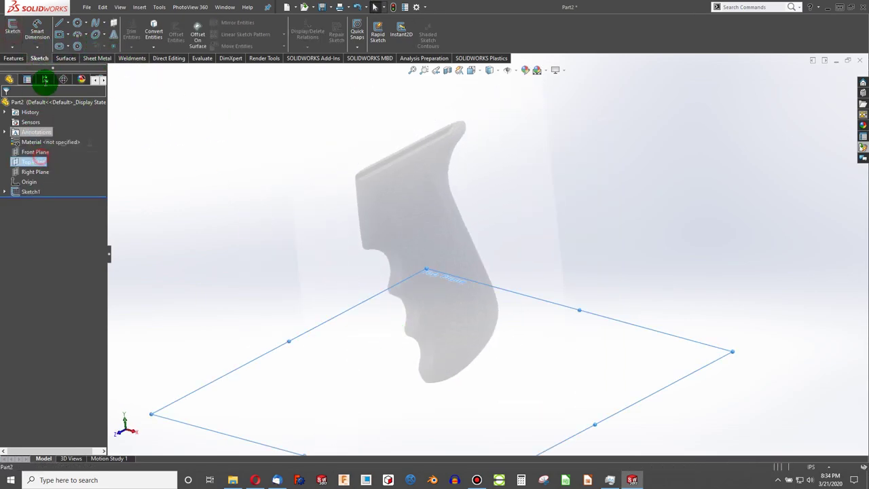
{"action": "left_click", "coordinate": [73, 25]}
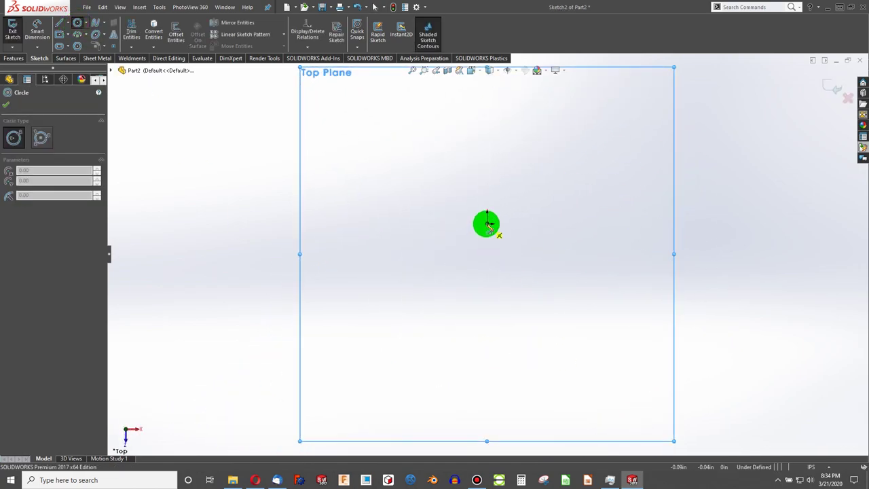
{"action": "left_click", "coordinate": [487, 224]}
{"action": "left_click", "coordinate": [507, 270]}
{"action": "mouse_move", "coordinate": [506, 270]}
{"action": "middle_mouse_down"}
{"action": "mouse_move", "coordinate": [421, 237]}
{"action": "mouse_move", "coordinate": [406, 247]}
{"action": "mouse_move", "coordinate": [412, 234]}
{"action": "middle_mouse_up"}
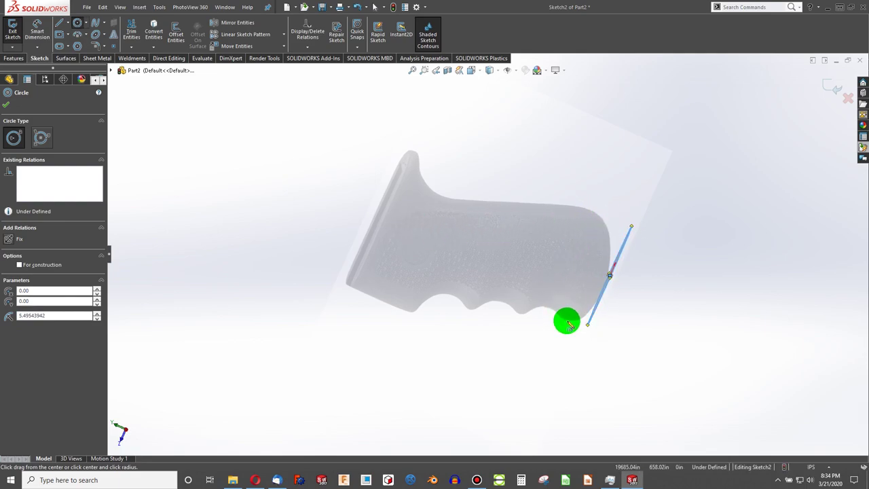
{"action": "mouse_move", "coordinate": [592, 329]}
{"action": "middle_mouse_down"}
{"action": "mouse_move", "coordinate": [556, 407]}
{"action": "mouse_move", "coordinate": [295, 214]}
{"action": "middle_mouse_up"}
{"action": "left_click", "coordinate": [8, 103]}
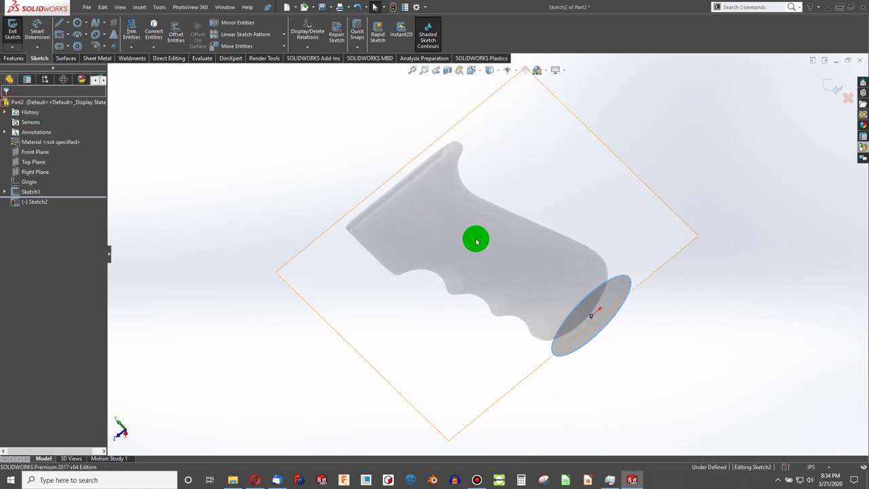
Turn the circle into construction geometry and fix it in place.
{"action": "left_click", "coordinate": [631, 279]}
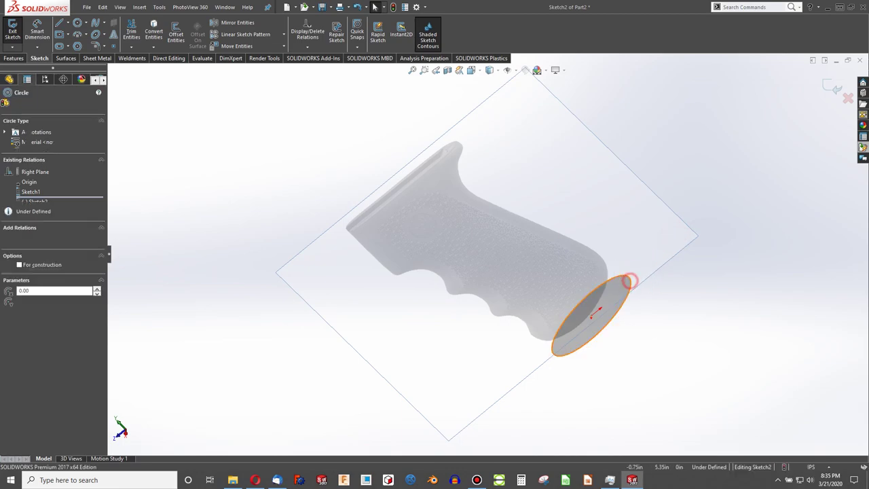
{"action": "left_click", "coordinate": [21, 228]}
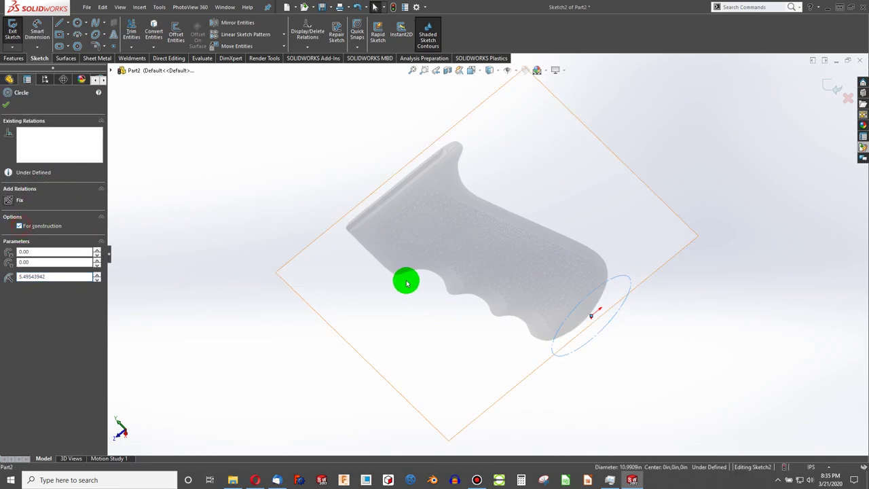
{"action": "left_click", "coordinate": [449, 323]}
{"action": "mouse_move", "coordinate": [469, 334]}
{"action": "middle_mouse_down"}
{"action": "mouse_move", "coordinate": [580, 314]}
{"action": "mouse_move", "coordinate": [545, 264]}
{"action": "mouse_move", "coordinate": [528, 295]}
{"action": "mouse_move", "coordinate": [461, 273]}
{"action": "middle_mouse_up"}
{"action": "left_click", "coordinate": [451, 268]}
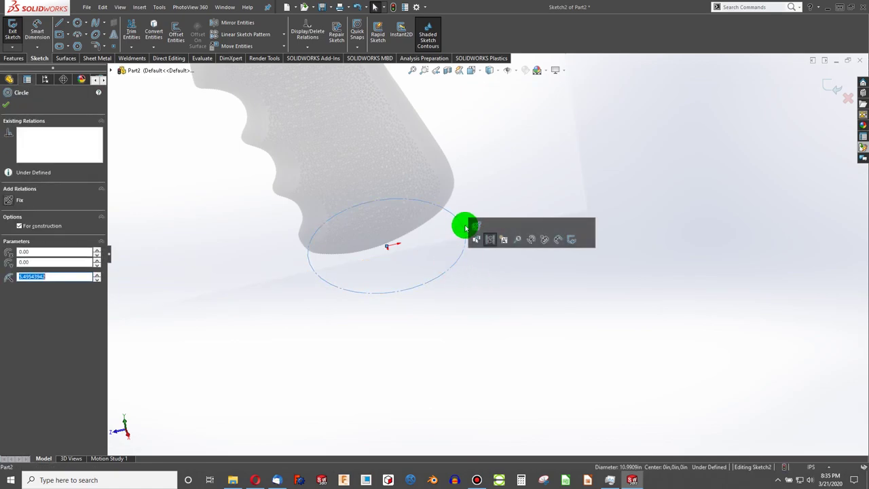
{"action": "left_click", "coordinate": [475, 221]}
{"action": "left_click", "coordinate": [487, 328]}
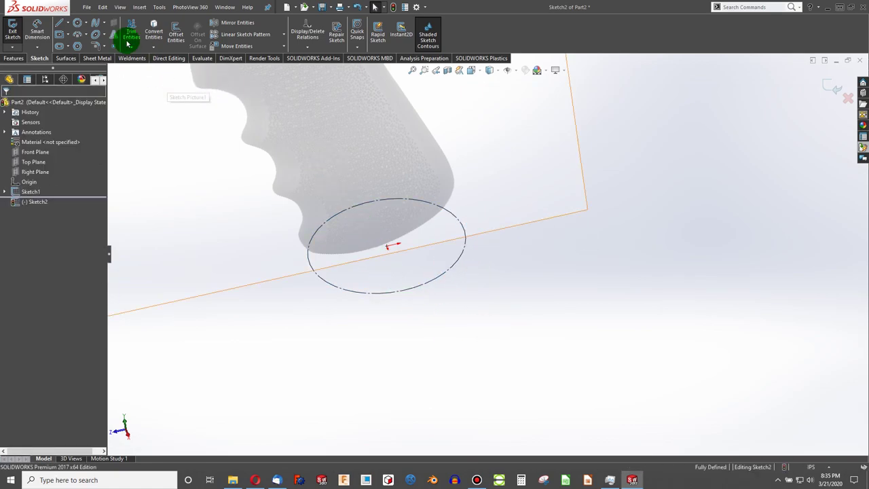
Sketch a midpoint line about 7.02 in long, centred on the origin inside the construction circle.
{"action": "left_click", "coordinate": [95, 23]}
{"action": "left_click", "coordinate": [466, 227]}
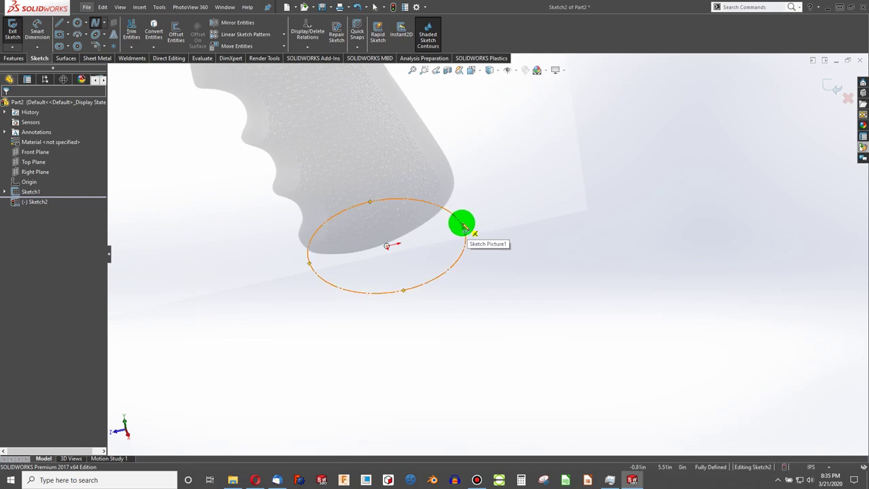
{"action": "left_click", "coordinate": [71, 24]}
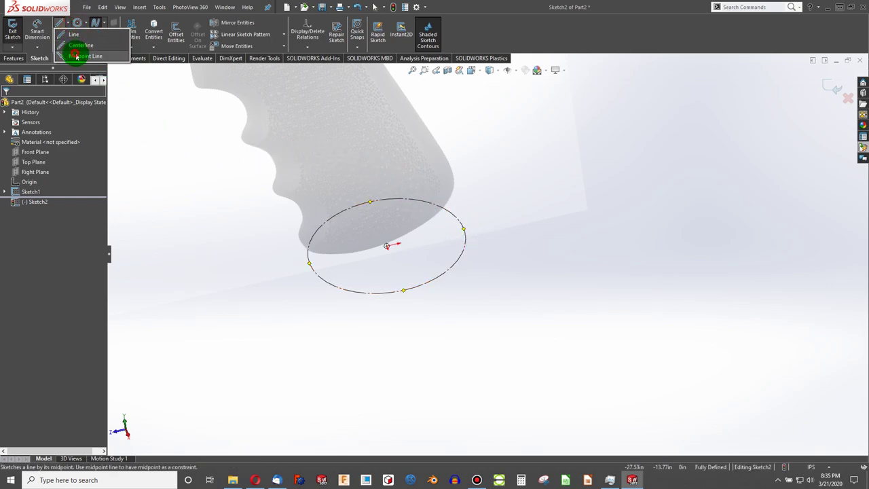
{"action": "left_click", "coordinate": [78, 50]}
{"action": "left_click", "coordinate": [387, 245]}
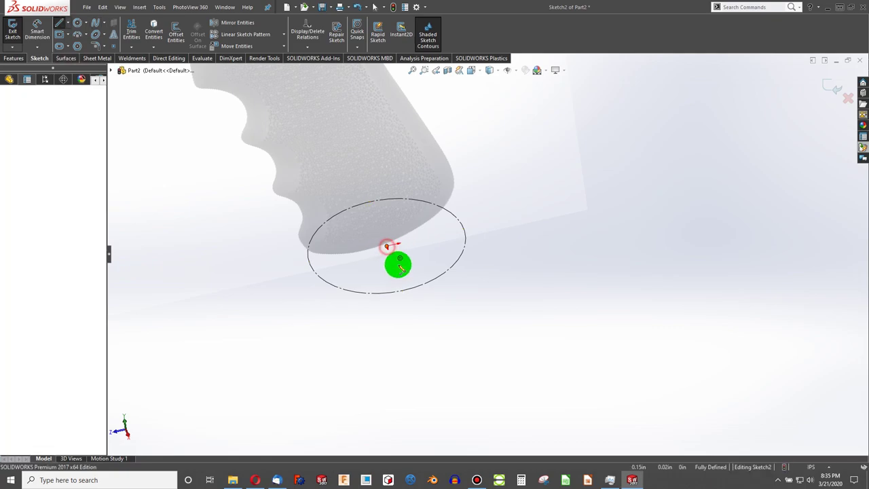
{"action": "left_click", "coordinate": [406, 272]}
{"action": "key", "text": "Escape"}
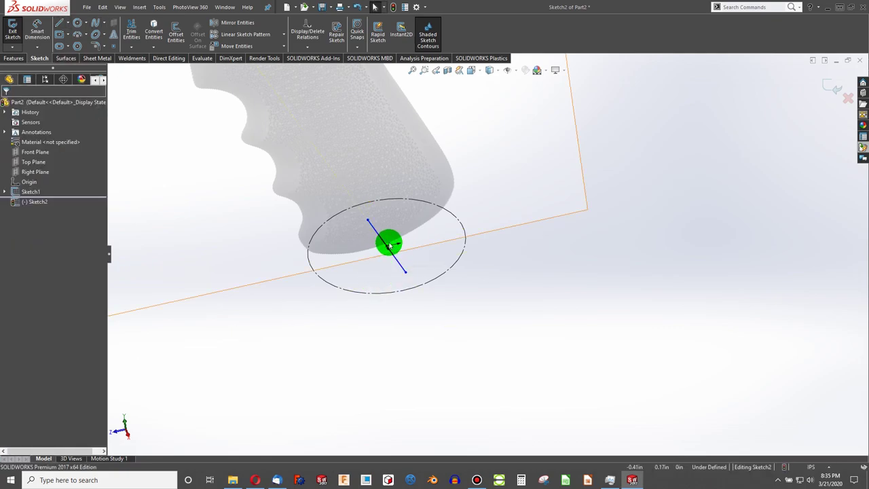
Add a Horizontal relation to the line through the origin.
{"action": "left_click", "coordinate": [396, 262]}
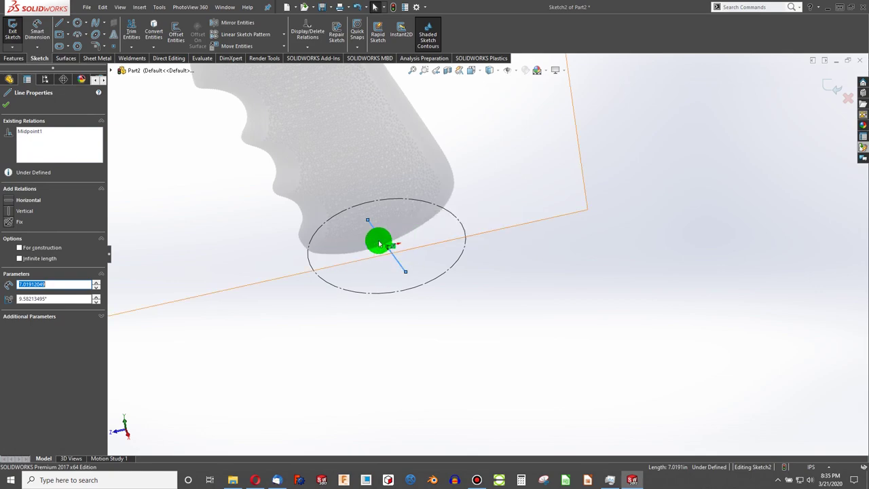
{"action": "left_click", "coordinate": [8, 199]}
{"action": "left_click", "coordinate": [306, 296]}
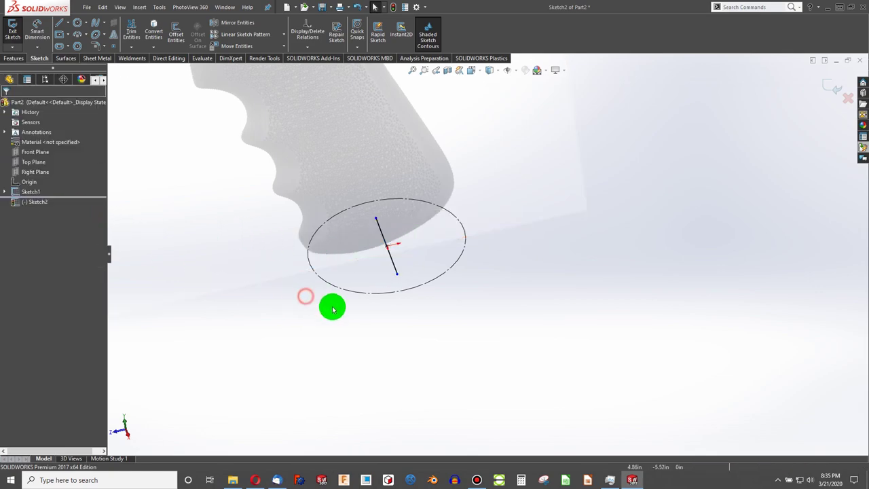
{"action": "key", "text": "ctrl+8"}
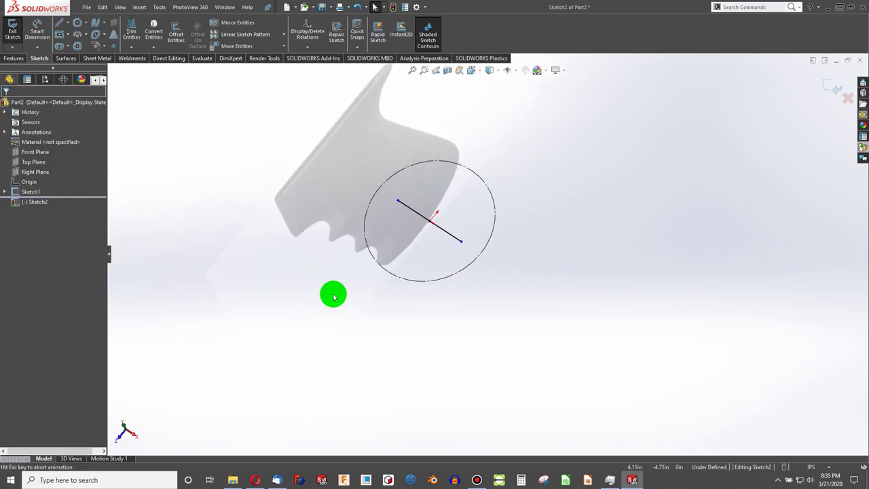
{"action": "scroll", "coordinate": [466, 242], "scroll_direction": "down", "scroll_amount": 3}
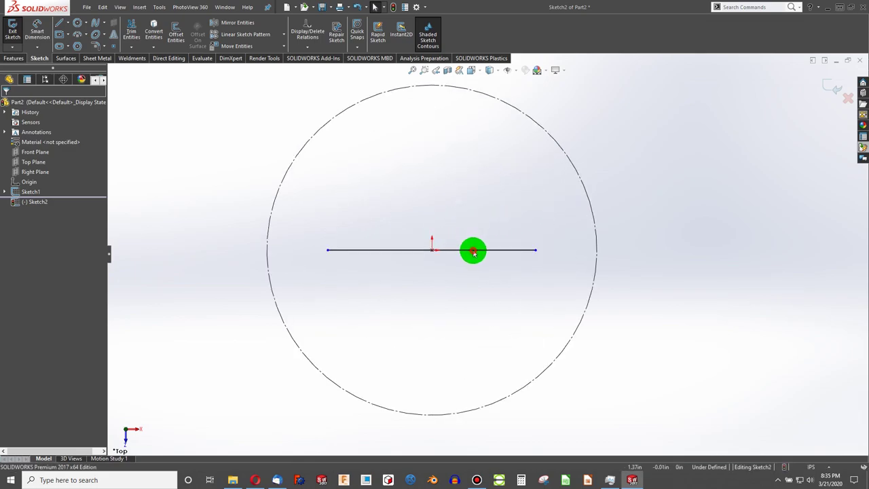
Convert the horizontal line through the origin into construction geometry.
{"action": "left_click", "coordinate": [460, 249]}
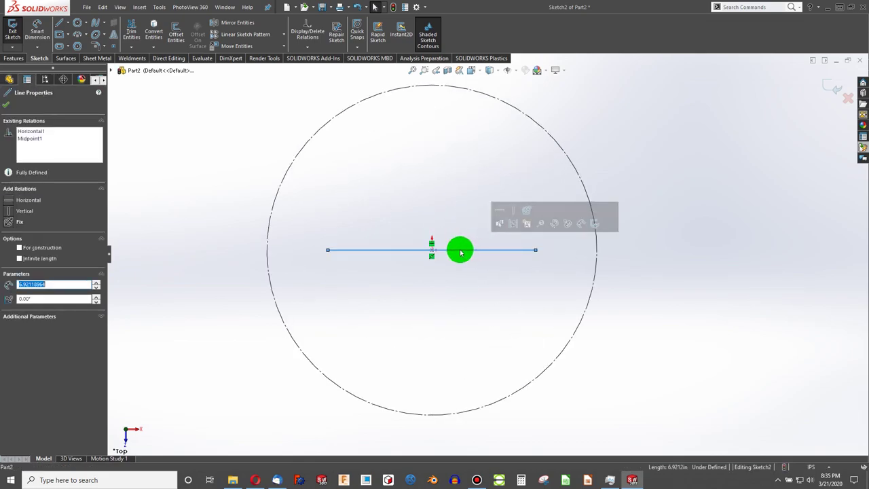
{"action": "left_click", "coordinate": [512, 225]}
{"action": "left_click", "coordinate": [430, 225]}
{"action": "left_click", "coordinate": [134, 32]}
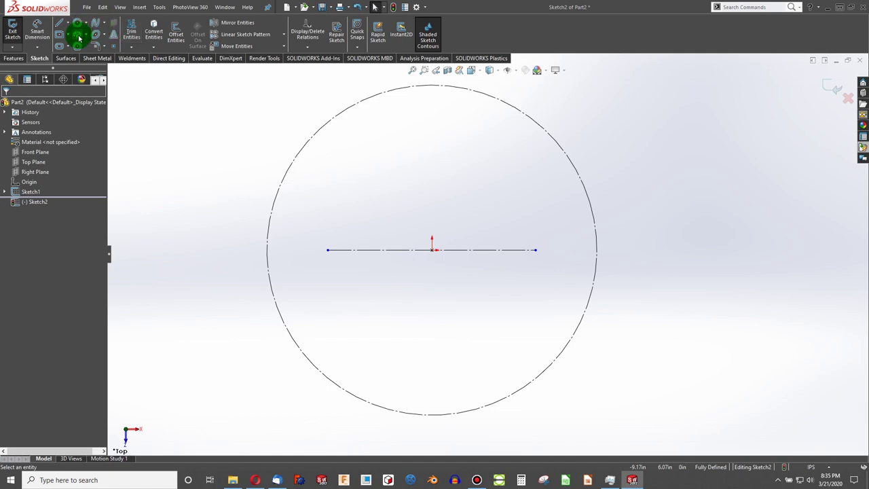
Sketch a closed spline through both line endpoints and the circle's upper and lower quadrant points, and exit the sketch.
{"action": "left_click", "coordinate": [95, 22]}
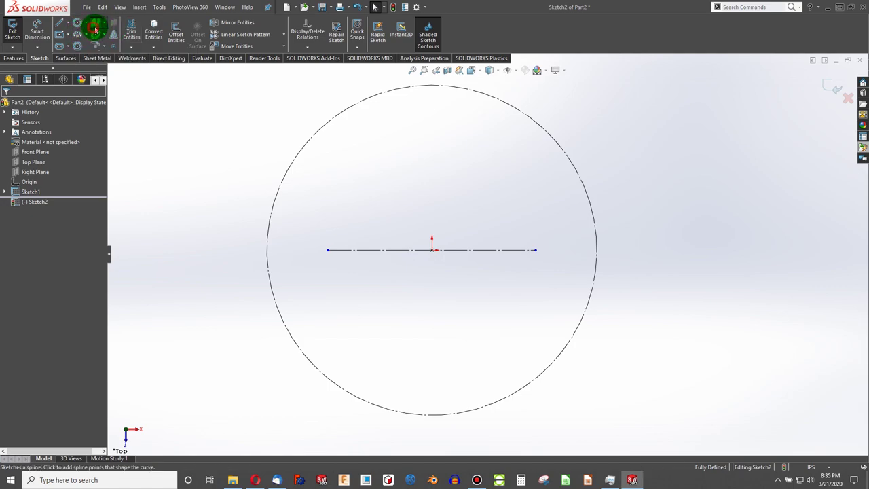
{"action": "left_click", "coordinate": [536, 250]}
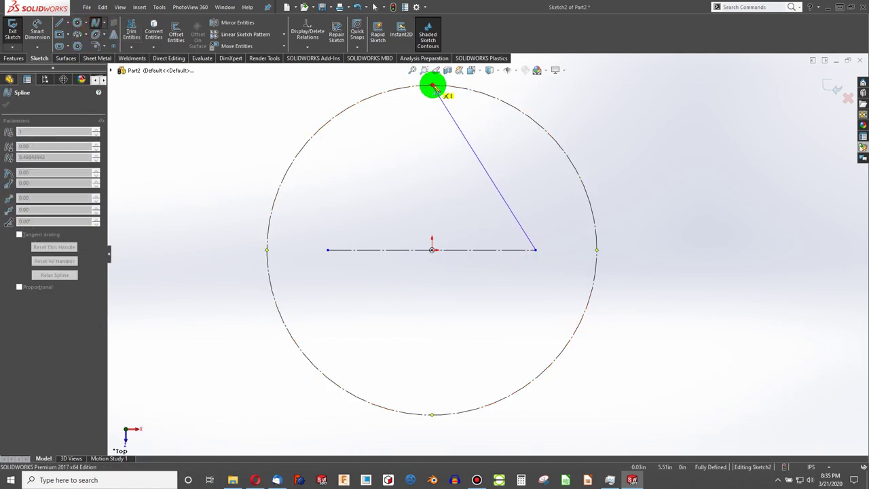
{"action": "left_click_drag", "start_coordinate": [434, 87], "coordinate": [433, 417]}
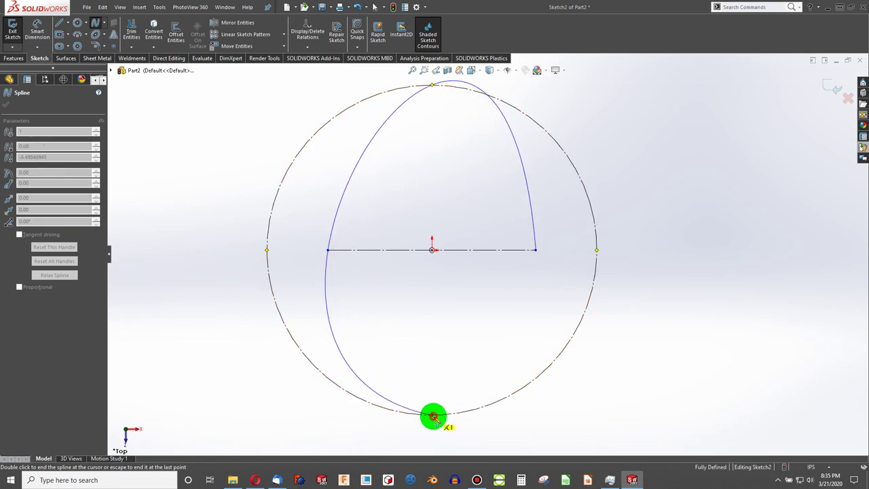
{"action": "left_click", "coordinate": [536, 250]}
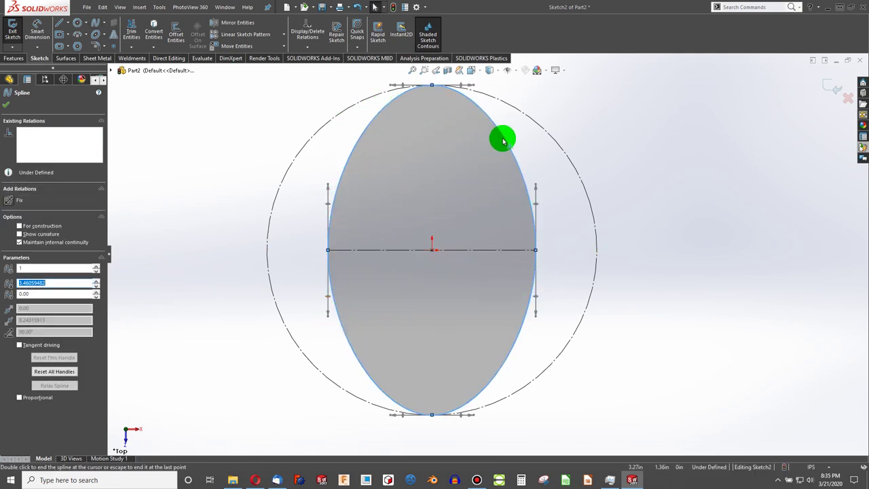
{"action": "left_click", "coordinate": [375, 322]}
{"action": "scroll", "coordinate": [376, 323], "scroll_direction": "up", "scroll_amount": 1}
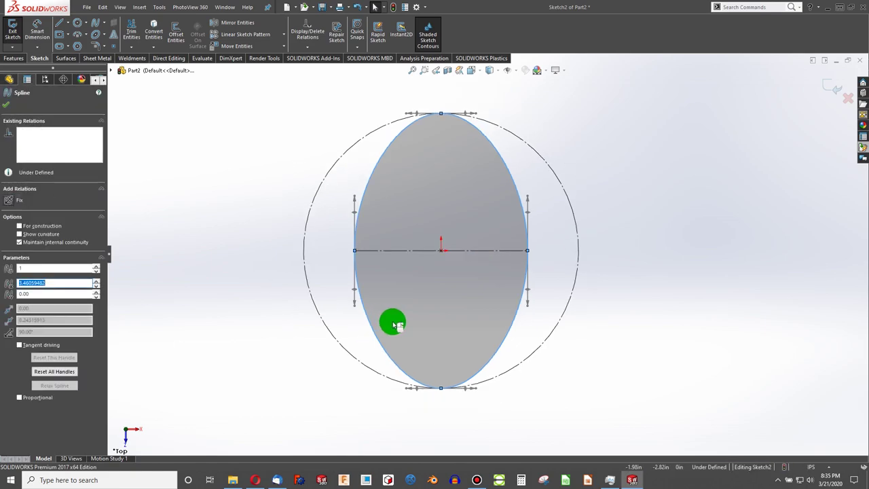
{"action": "middle_click_drag", "start_coordinate": [395, 326], "coordinate": [388, 294]}
{"action": "left_click", "coordinate": [388, 294]}
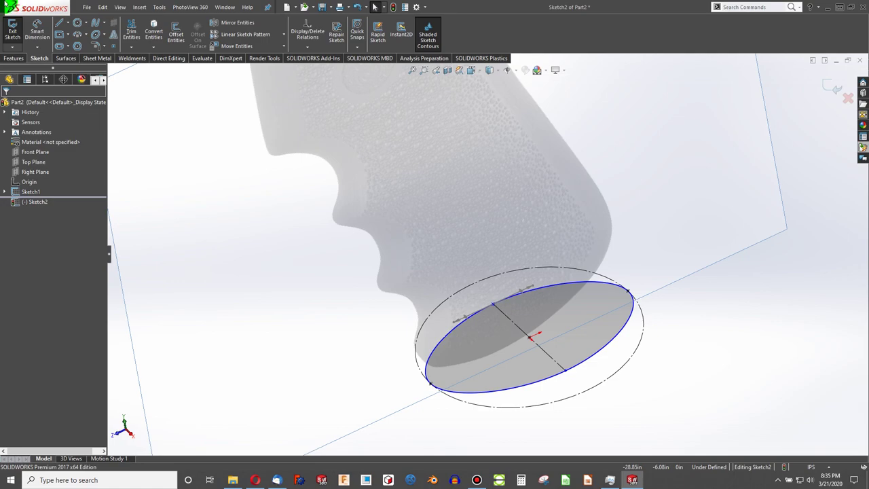
{"action": "left_click", "coordinate": [13, 37]}
On the Right Plane, sketch a 3-point arc of about 20.35 in radius from the base profile's rear end up the grip's back edge.
{"action": "middle_click_drag", "start_coordinate": [423, 246], "coordinate": [510, 310]}
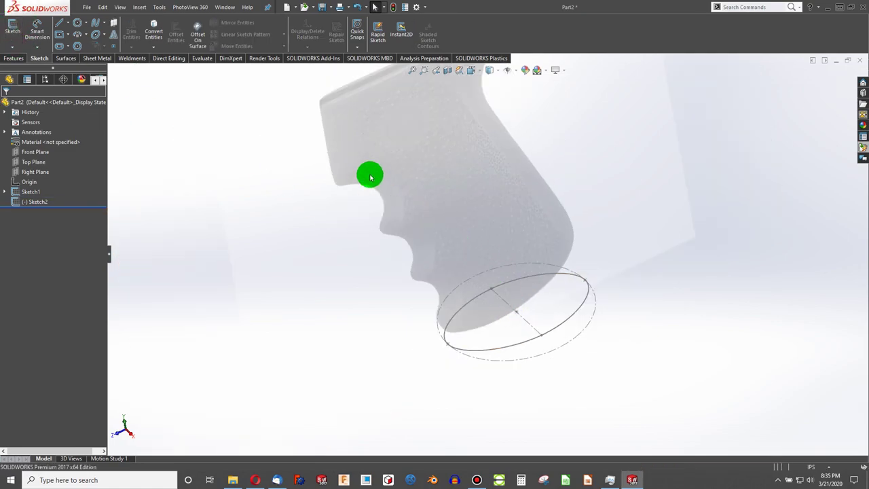
{"action": "mouse_move", "coordinate": [385, 184]}
{"action": "middle_mouse_down"}
{"action": "mouse_move", "coordinate": [374, 106]}
{"action": "mouse_move", "coordinate": [381, 159]}
{"action": "middle_mouse_up"}
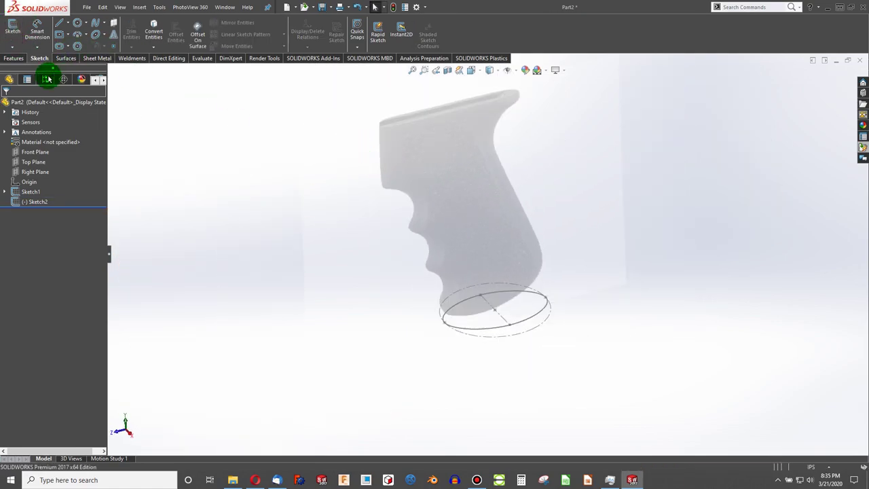
{"action": "left_click", "coordinate": [35, 172]}
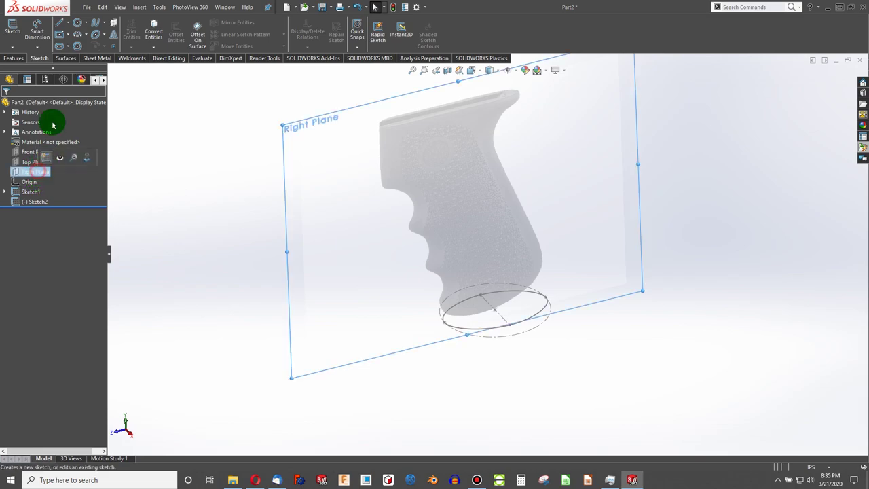
{"action": "left_click", "coordinate": [13, 31]}
{"action": "left_click", "coordinate": [78, 34]}
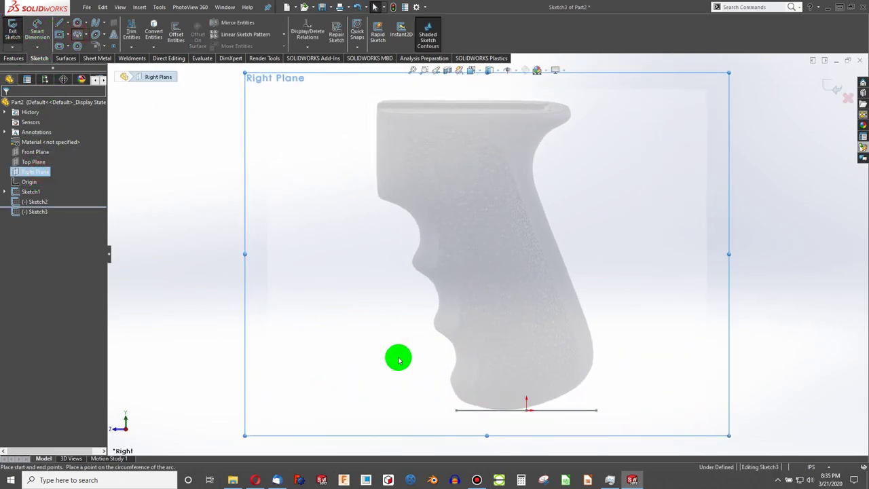
{"action": "left_click", "coordinate": [598, 411]}
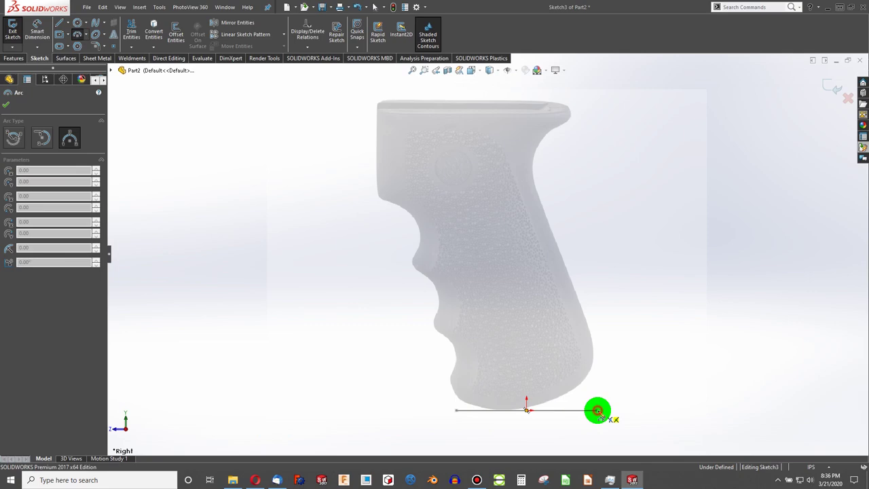
{"action": "left_click_drag", "start_coordinate": [597, 410], "coordinate": [588, 326]}
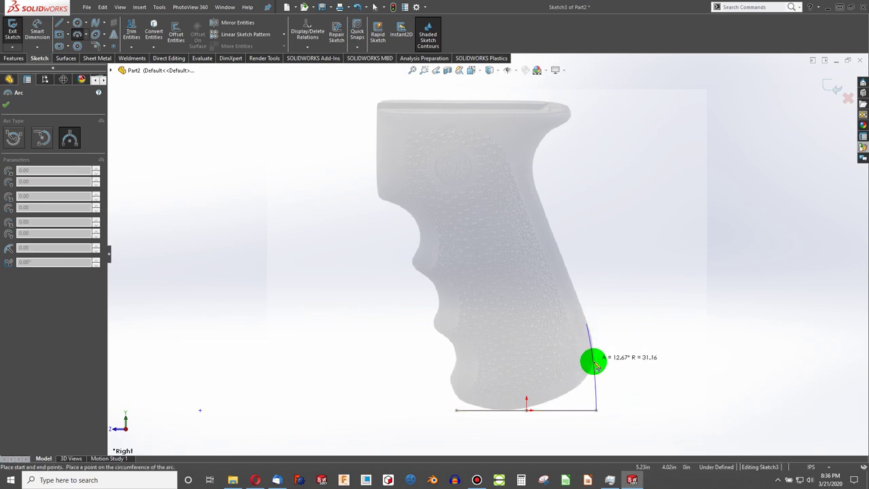
{"action": "left_click", "coordinate": [596, 366]}
{"action": "key", "text": "Escape"}
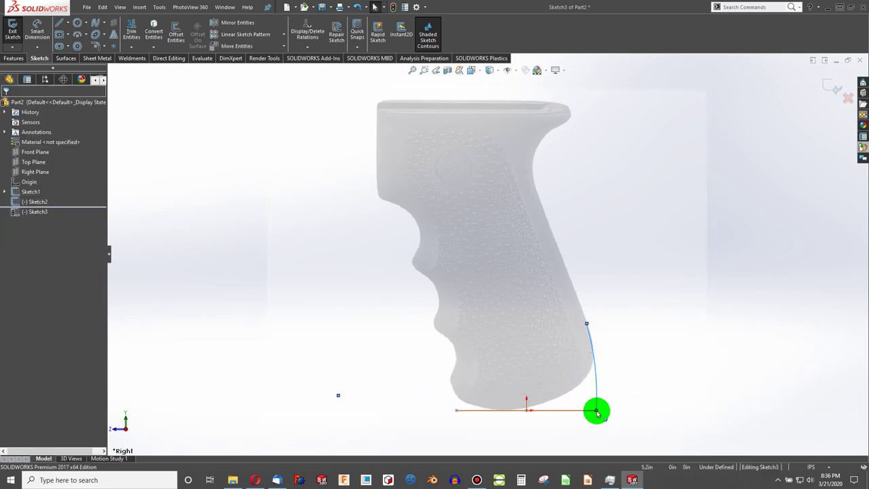
Add a Horizontal relation between the arc's lower endpoint and its centre, and pull its upper end up to the grip's back edge.
{"action": "left_click", "coordinate": [596, 411]}
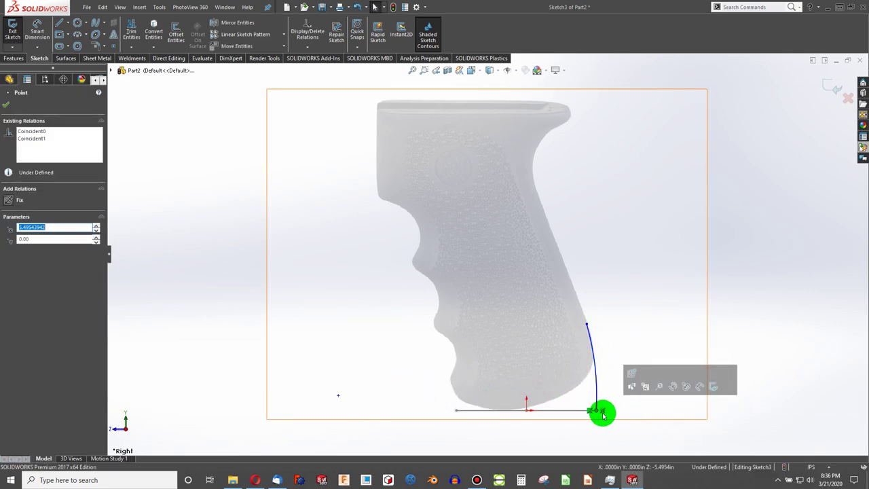
{"action": "left_click", "coordinate": [339, 397], "text": "ctrl"}
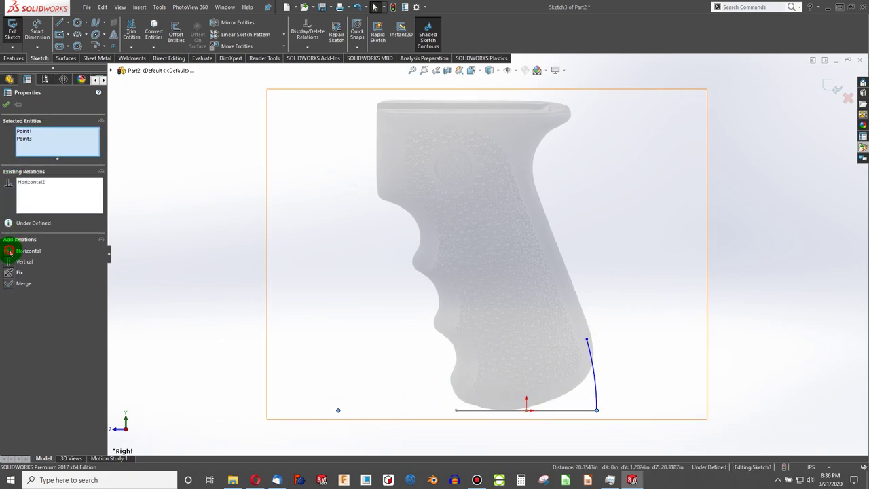
{"action": "left_click", "coordinate": [9, 251]}
{"action": "left_click", "coordinate": [349, 317]}
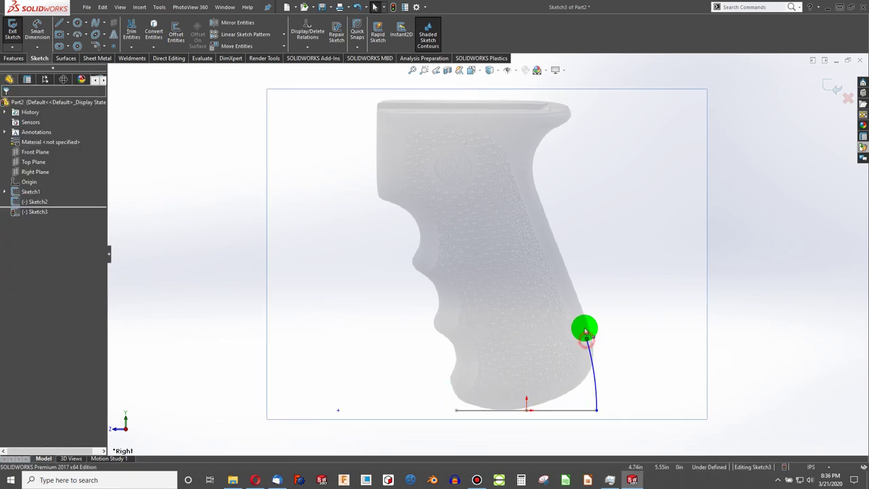
{"action": "left_click_drag", "start_coordinate": [585, 331], "coordinate": [583, 316]}
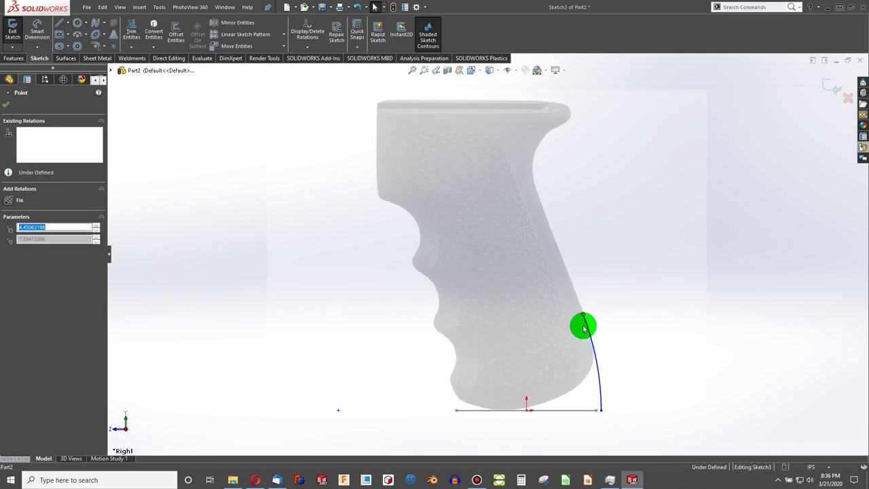
Add a Pierce relation between the arc's lower endpoint and the base spline, and stretch its upper end further along the grip's back edge.
{"action": "left_click", "coordinate": [597, 412]}
{"action": "middle_click_drag", "start_coordinate": [598, 424], "coordinate": [600, 449]}
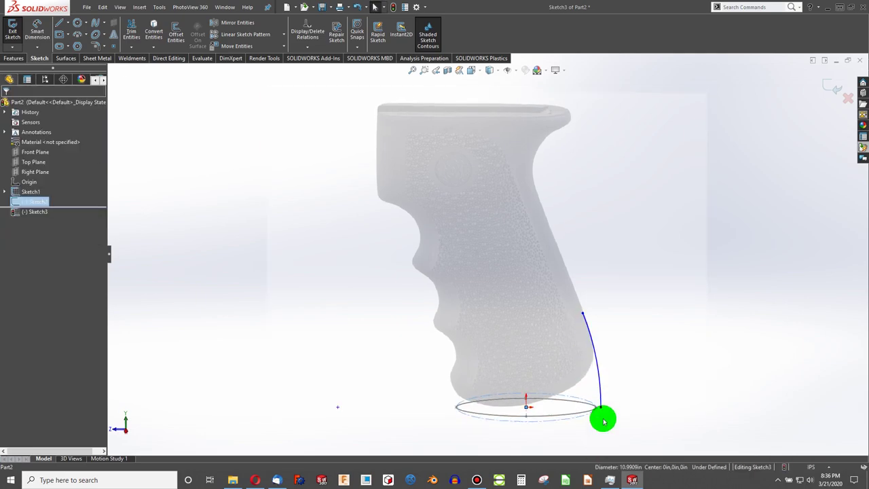
{"action": "left_click", "coordinate": [603, 417]}
{"action": "scroll", "coordinate": [597, 413], "scroll_direction": "down", "scroll_amount": 5}
{"action": "left_click_drag", "start_coordinate": [513, 350], "coordinate": [561, 336]}
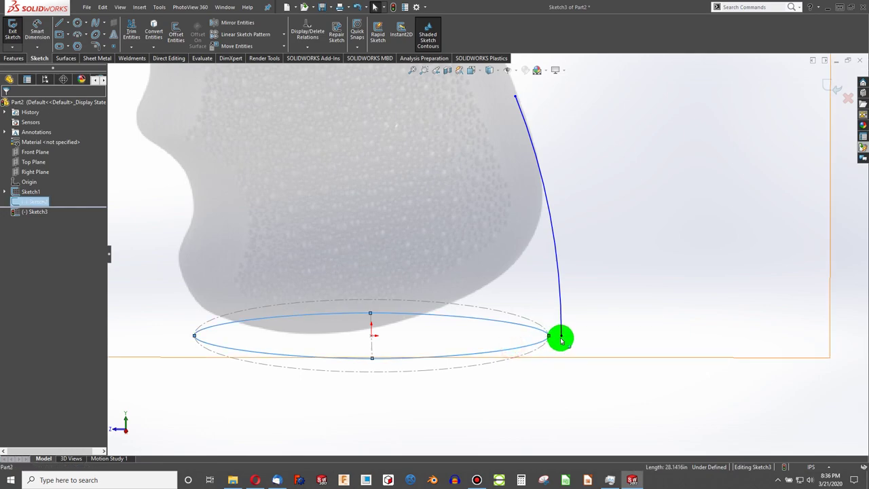
{"action": "left_click", "coordinate": [21, 272]}
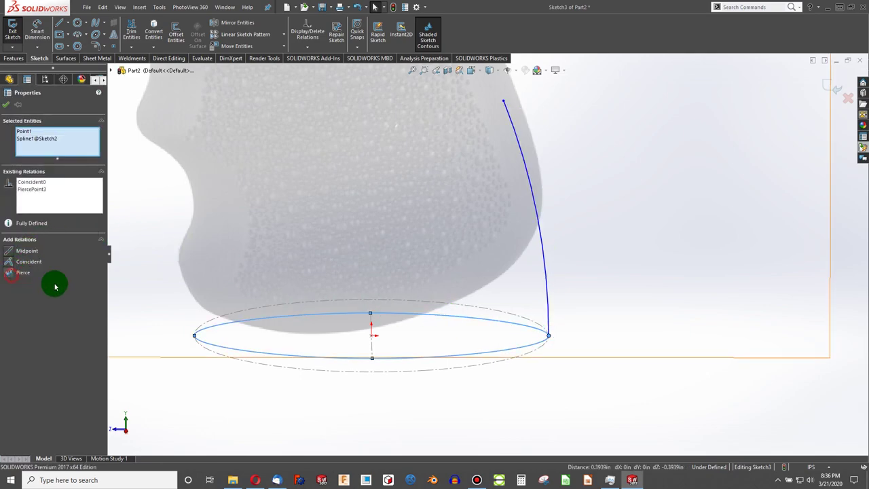
{"action": "left_click", "coordinate": [602, 272]}
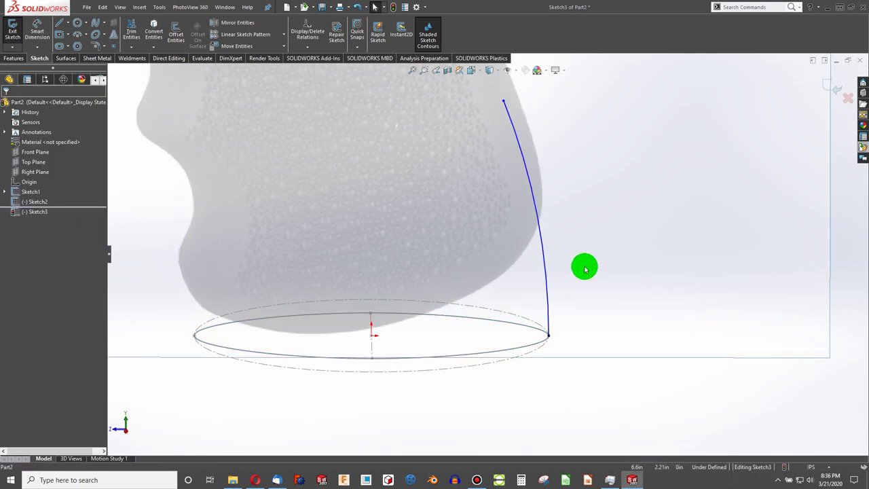
{"action": "key", "text": "ctrl+8"}
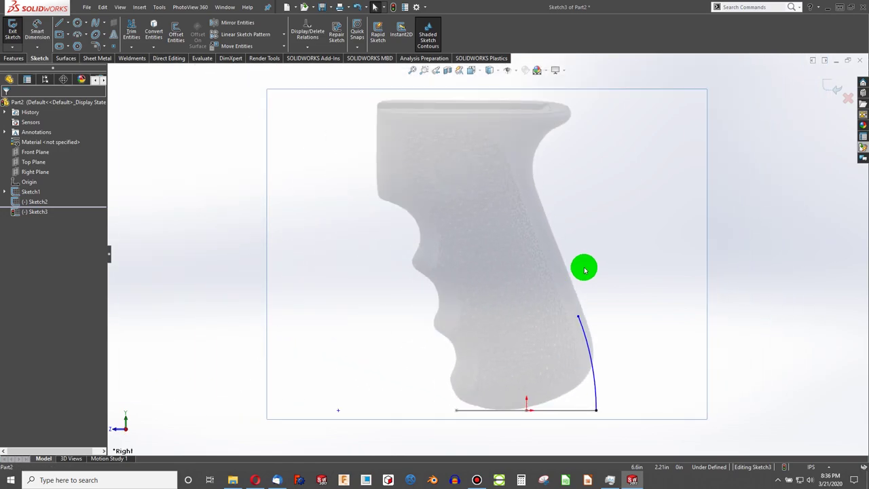
{"action": "left_click_drag", "start_coordinate": [579, 319], "coordinate": [578, 302]}
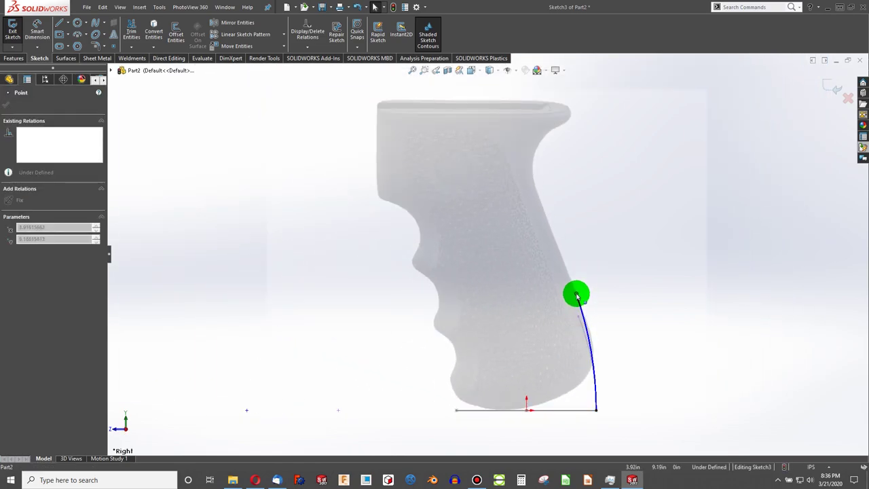
Continue the arc with a tangent line about 9.19 in long along the grip's back and a tangent arc ending at the grip's top edge.
{"action": "left_click", "coordinate": [60, 23]}
{"action": "left_click", "coordinate": [576, 293]}
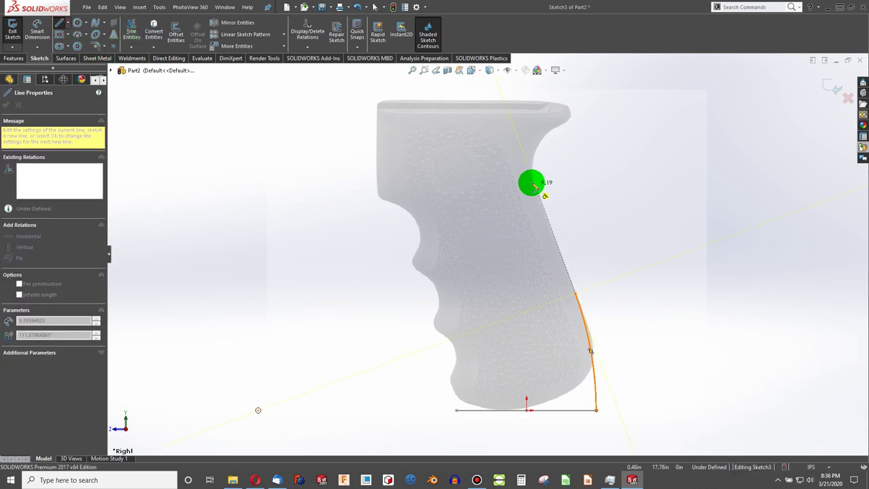
{"action": "left_click", "coordinate": [535, 184]}
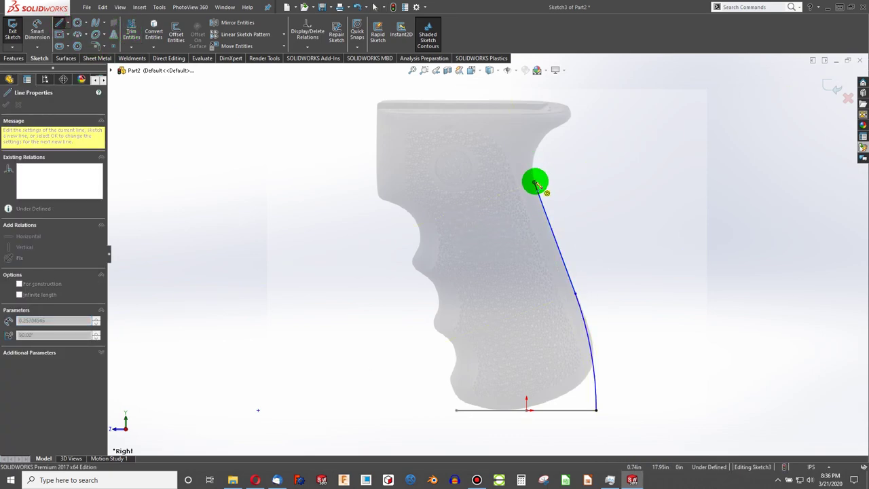
{"action": "left_click", "coordinate": [516, 102]}
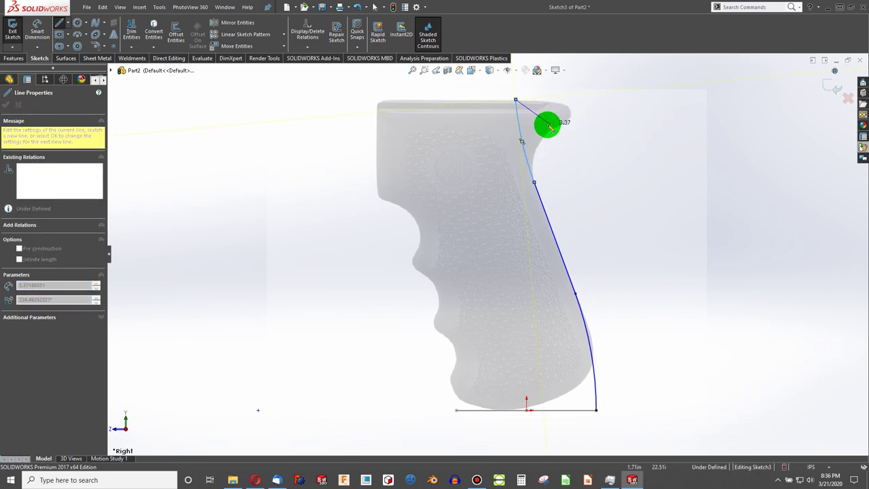
{"action": "key", "text": "Escape"}
Add a Horizontal relation between the upper arc's centre and its top endpoint.
{"action": "scroll", "coordinate": [517, 141], "scroll_direction": "up", "scroll_amount": 3}
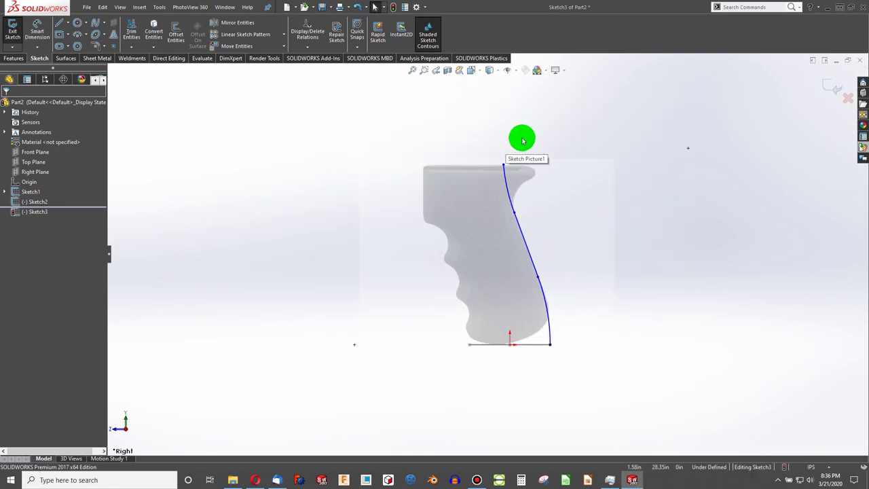
{"action": "scroll", "coordinate": [529, 170], "scroll_direction": "down", "scroll_amount": 1}
{"action": "left_click", "coordinate": [719, 148]}
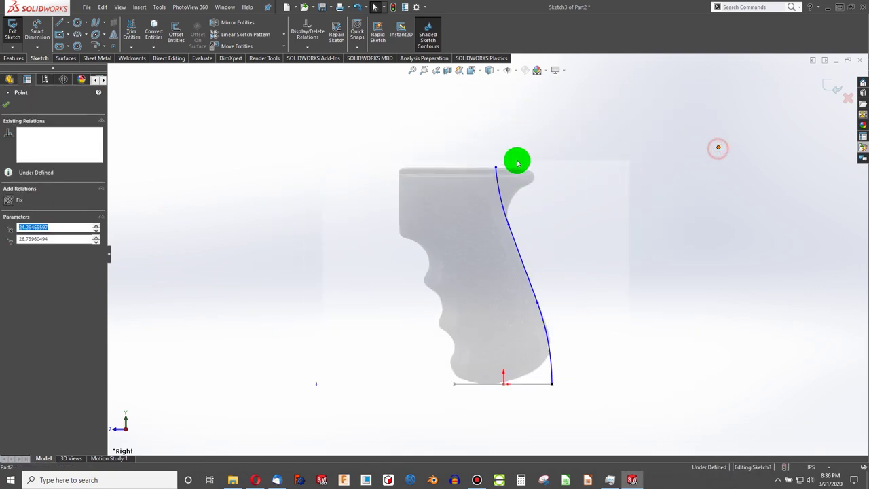
{"action": "left_click", "coordinate": [496, 167], "text": "ctrl"}
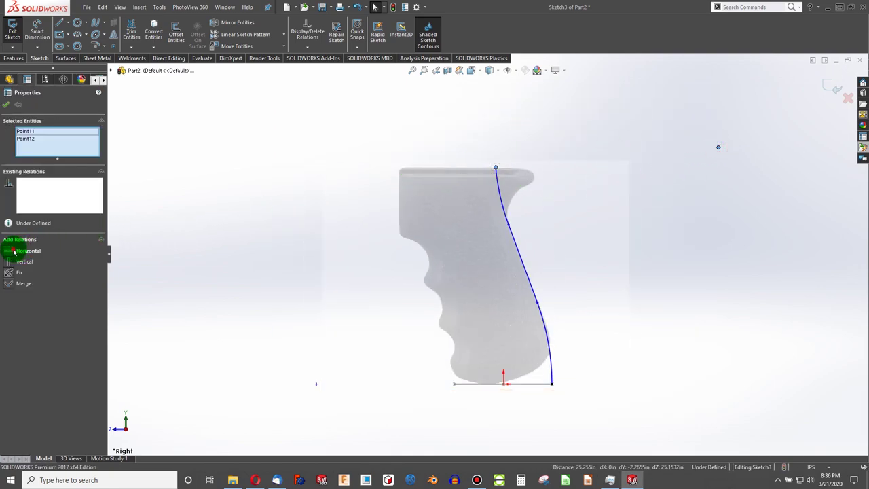
{"action": "left_click", "coordinate": [297, 248]}
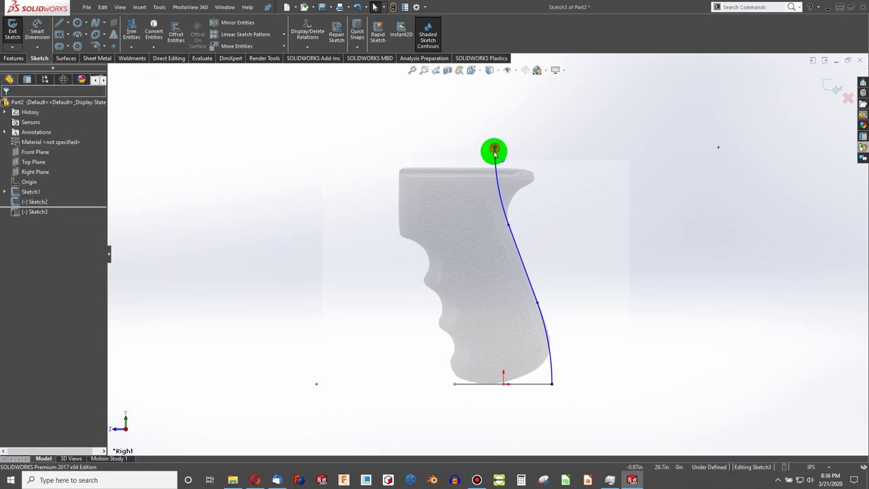
Pull the upper arc's top endpoint down to the grip's top edge and exit the sketch.
{"action": "left_click_drag", "start_coordinate": [495, 151], "coordinate": [499, 172]}
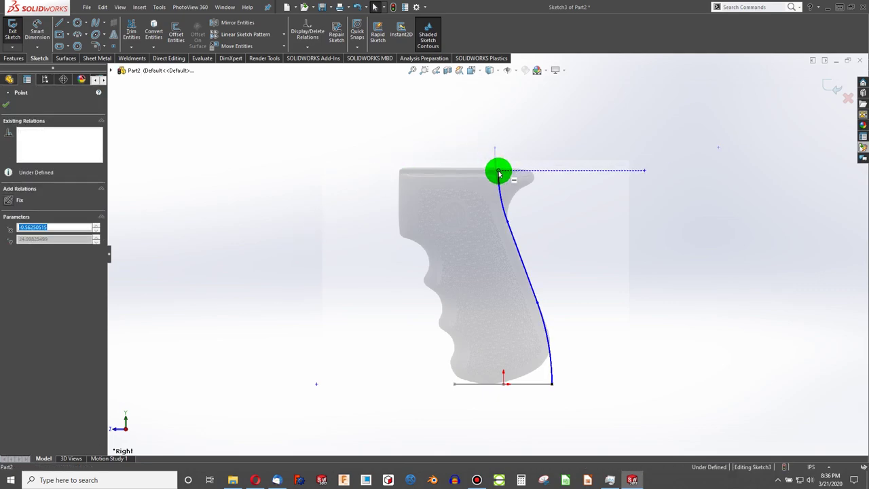
{"action": "left_click", "coordinate": [428, 156]}
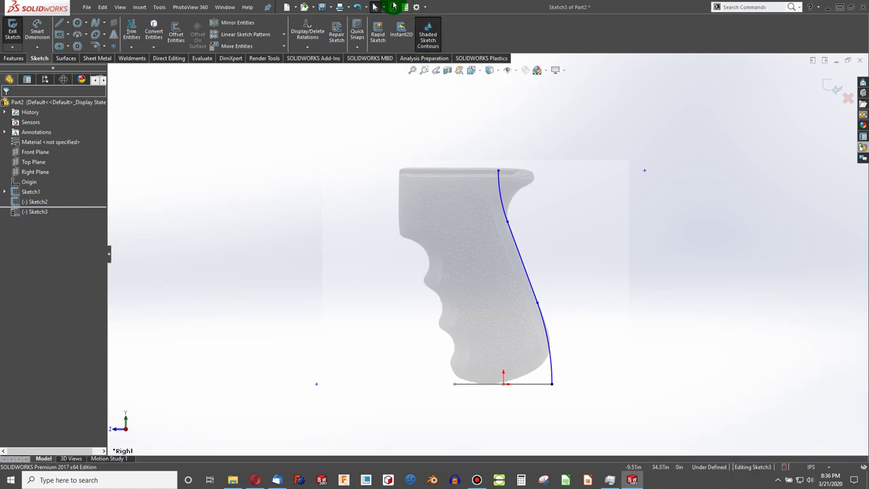
{"action": "left_click", "coordinate": [394, 7]}
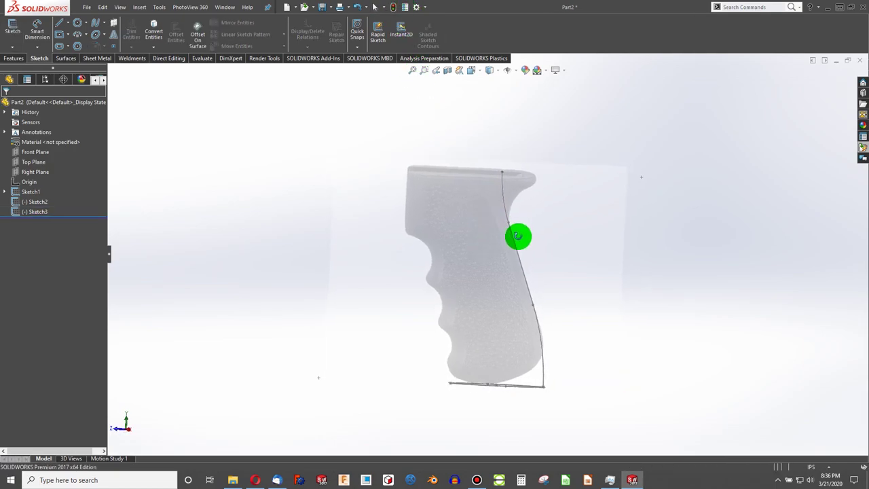
Start a sketch on the Right Plane and draw a spline from the base profile's front end up along the lower finger grooves.
{"action": "middle_click_drag", "start_coordinate": [517, 236], "coordinate": [481, 322]}
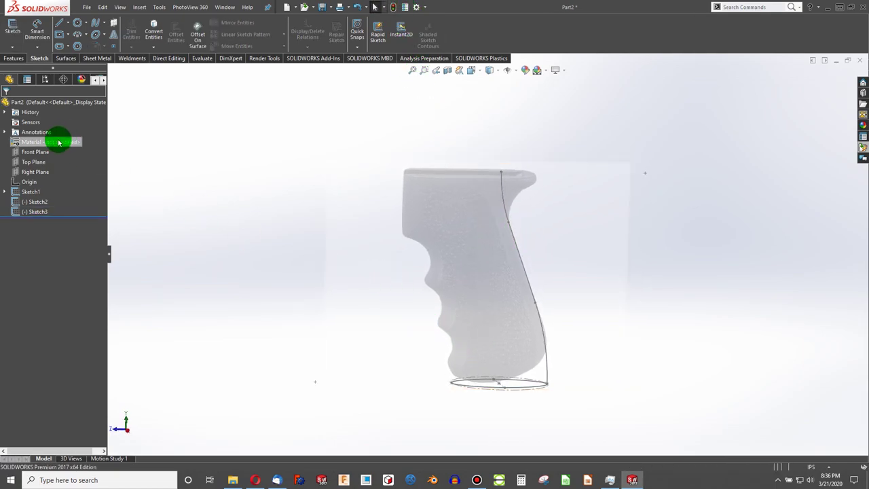
{"action": "left_click", "coordinate": [36, 172]}
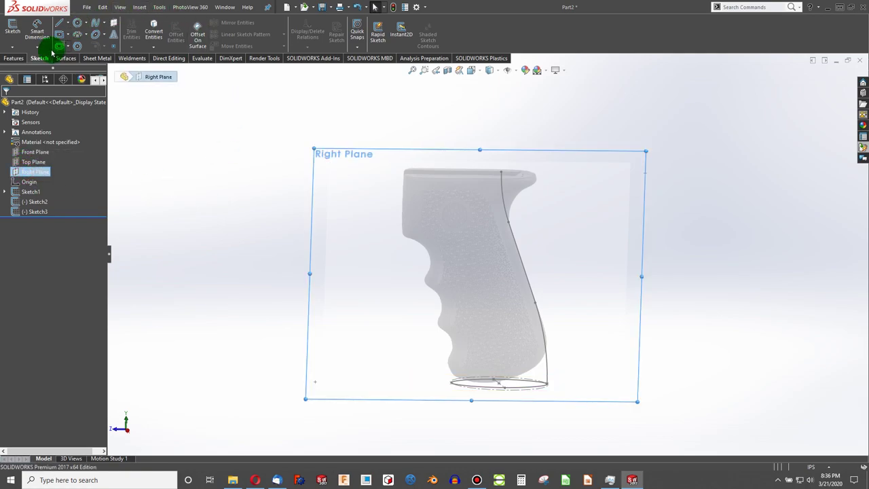
{"action": "left_click", "coordinate": [13, 31]}
{"action": "left_click", "coordinate": [95, 22]}
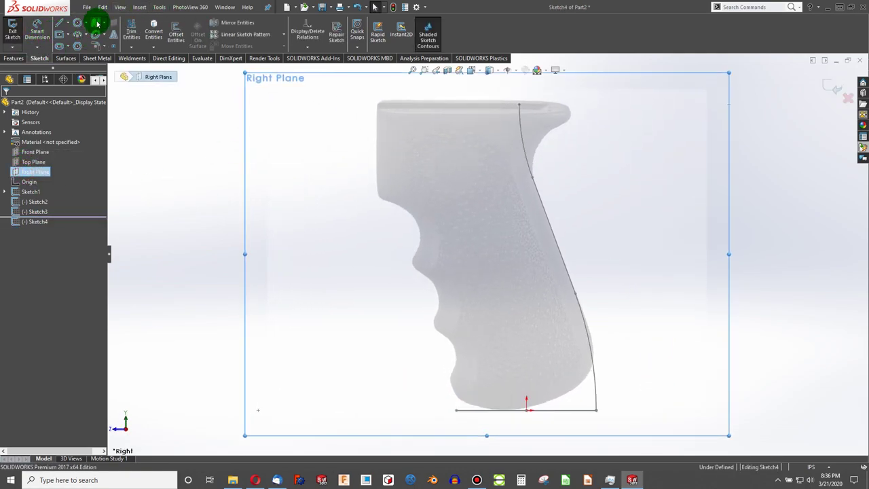
{"action": "scroll", "coordinate": [453, 408], "scroll_direction": "down", "scroll_amount": 5}
{"action": "scroll", "coordinate": [469, 387], "scroll_direction": "down", "scroll_amount": 2}
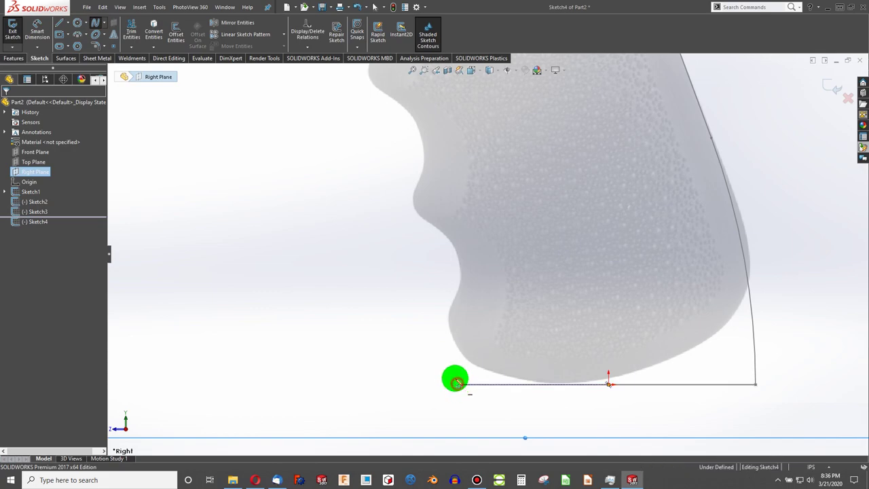
{"action": "left_click", "coordinate": [458, 384]}
{"action": "left_click", "coordinate": [446, 321]}
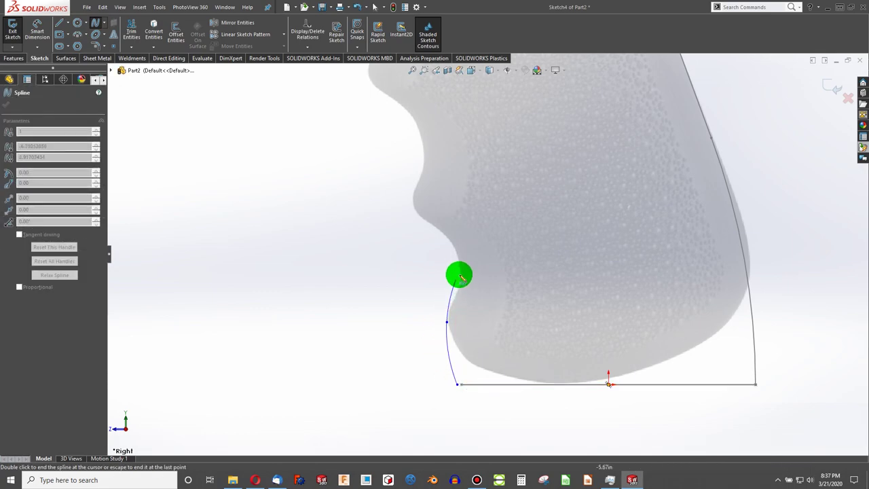
{"action": "left_click", "coordinate": [461, 263]}
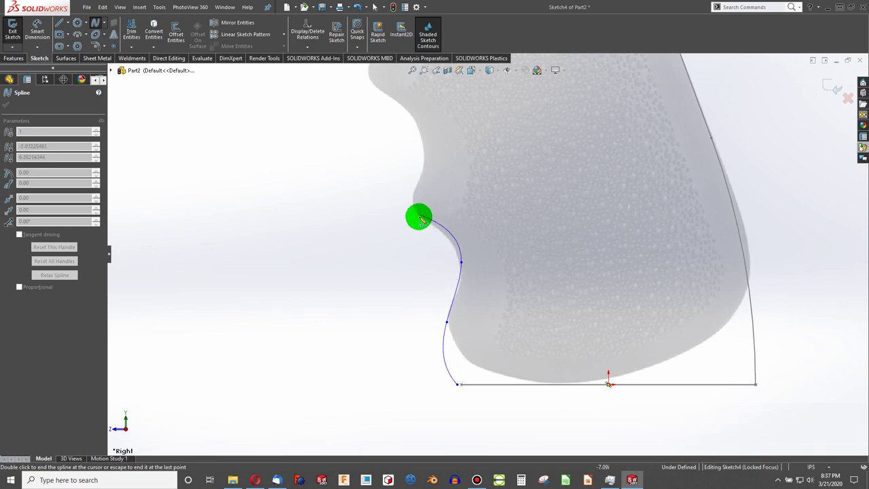
{"action": "left_click", "coordinate": [413, 205]}
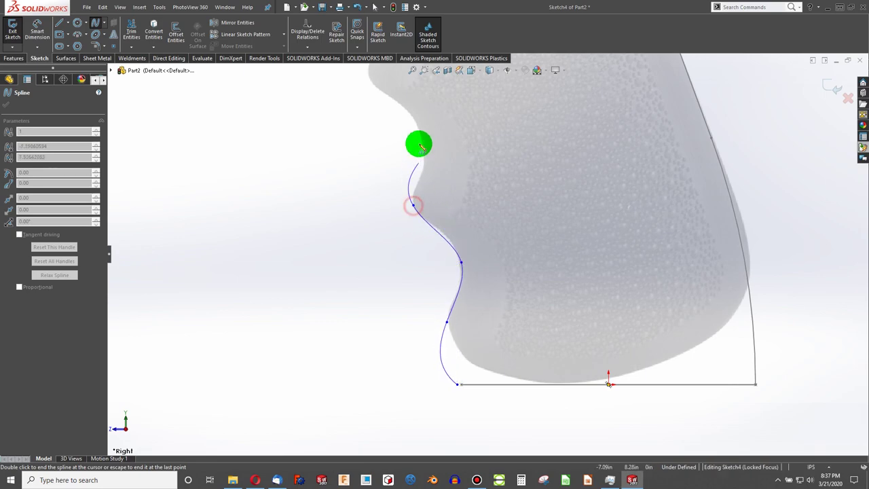
{"action": "left_click", "coordinate": [421, 138]}
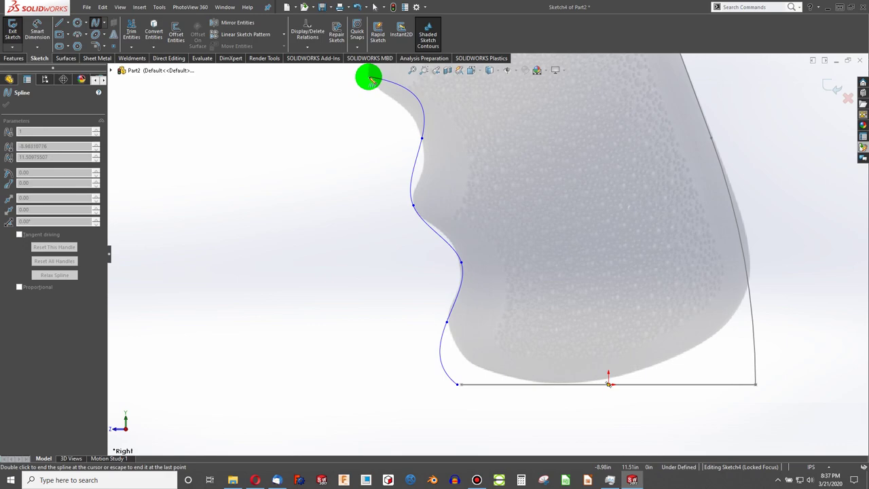
Continue the spline through the upper finger groove and up the grip's straight front face, ending it at the top edge.
{"action": "left_click", "coordinate": [370, 77]}
{"action": "scroll", "coordinate": [429, 146], "scroll_direction": "up", "scroll_amount": 3}
{"action": "scroll", "coordinate": [429, 110], "scroll_direction": "down", "scroll_amount": 3}
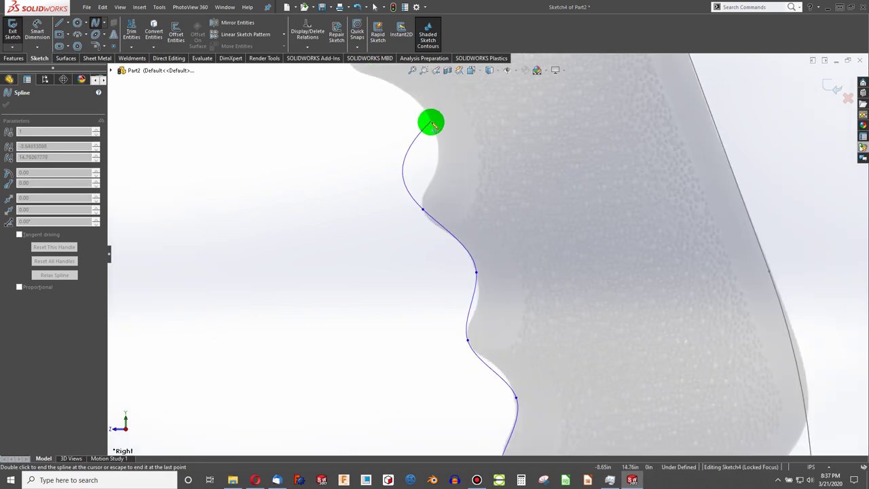
{"action": "left_click", "coordinate": [433, 123]}
{"action": "scroll", "coordinate": [377, 95], "scroll_direction": "up", "scroll_amount": 2}
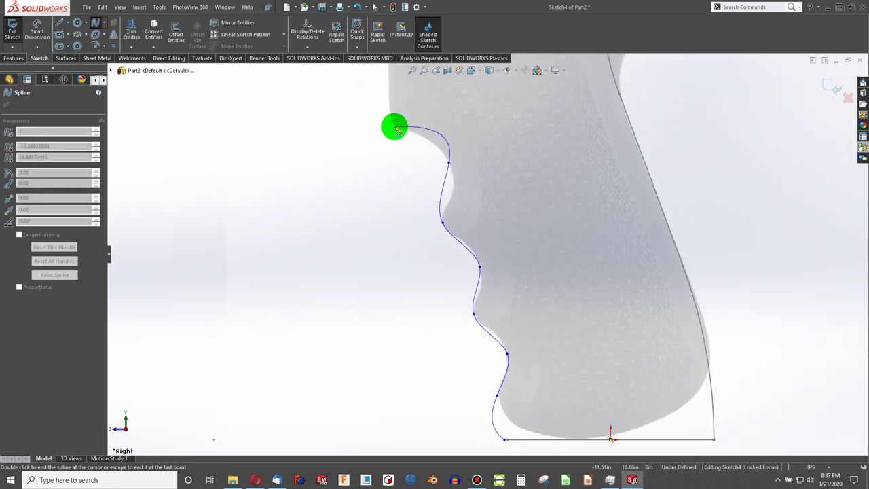
{"action": "double_click", "coordinate": [395, 126]}
{"action": "scroll", "coordinate": [391, 114], "scroll_direction": "up", "scroll_amount": 2}
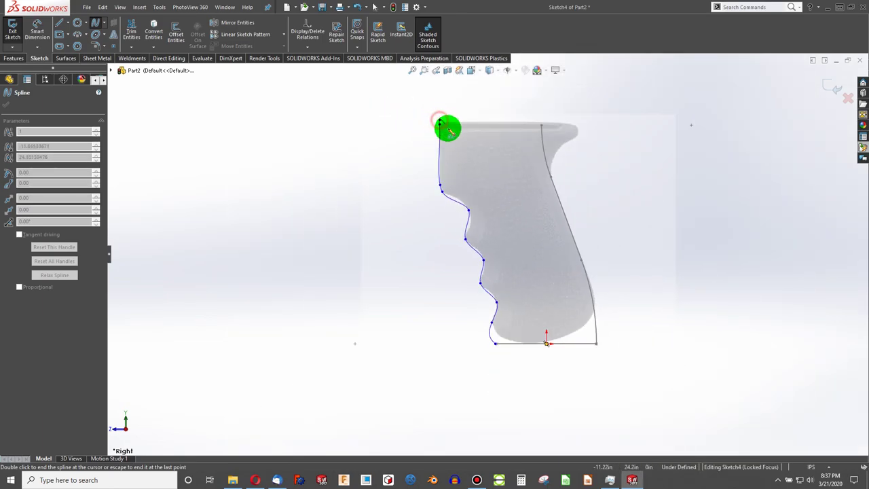
{"action": "key", "text": "Escape"}
Adjust the front spline's tangent handles at the lowest finger groove and bottom endpoint to follow the grip outline.
{"action": "scroll", "coordinate": [440, 211], "scroll_direction": "up", "scroll_amount": 2}
{"action": "scroll", "coordinate": [495, 305], "scroll_direction": "down", "scroll_amount": 5}
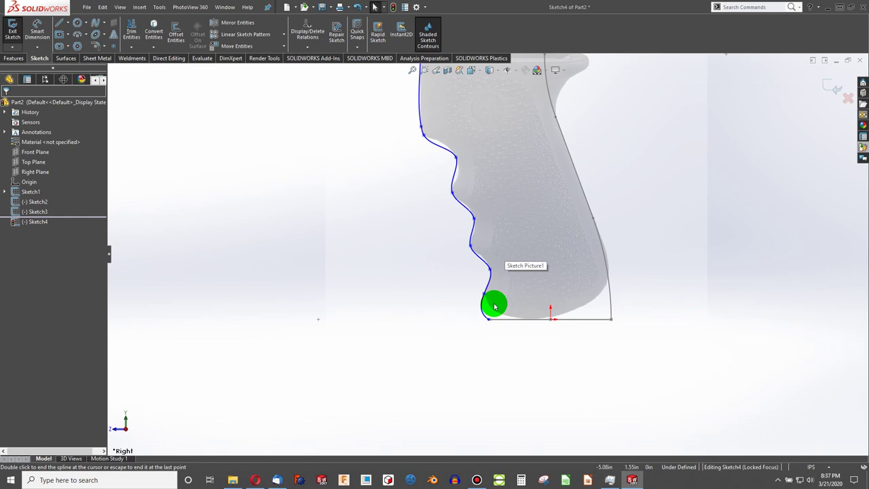
{"action": "left_click", "coordinate": [497, 199]}
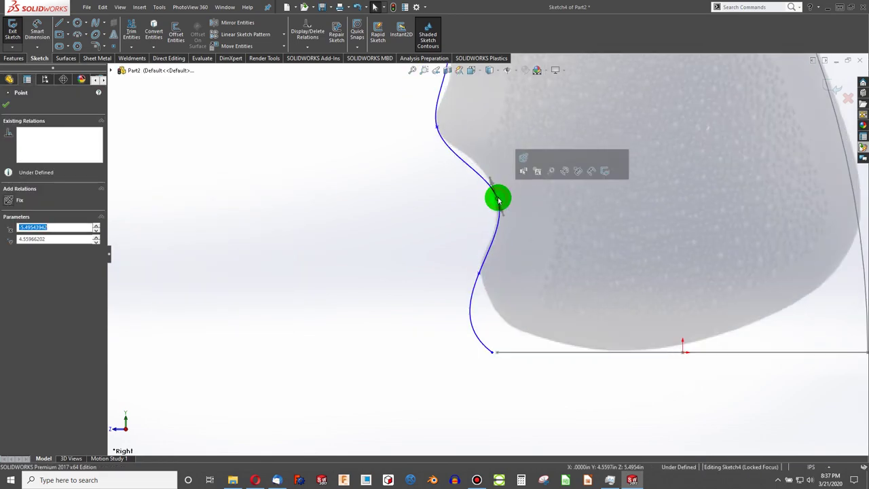
{"action": "left_click", "coordinate": [489, 166]}
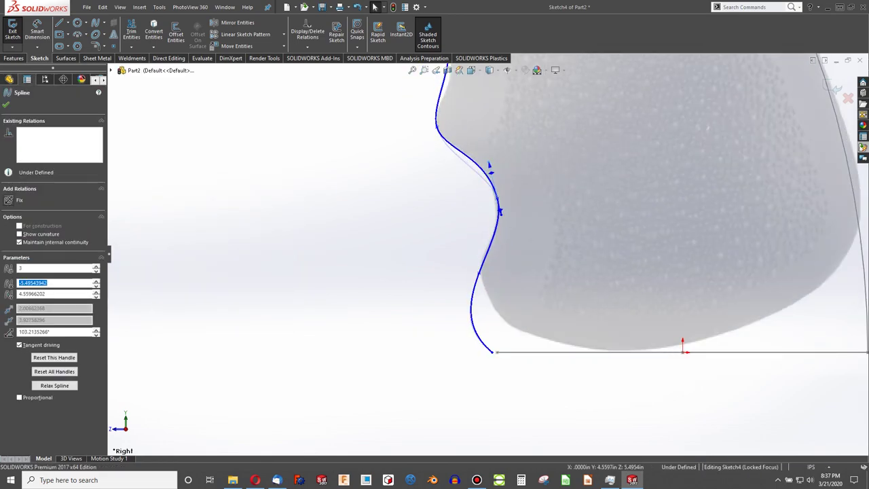
{"action": "left_click_drag", "start_coordinate": [469, 333], "coordinate": [493, 319]}
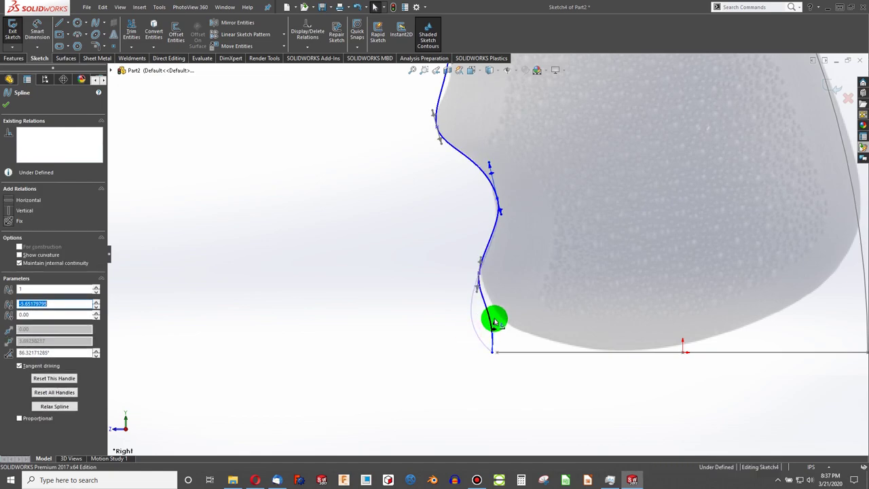
Add a Pierce relation between the front spline's bottom endpoint and the base profile spline.
{"action": "left_click", "coordinate": [492, 353]}
{"action": "middle_click_drag", "start_coordinate": [506, 356], "coordinate": [503, 378]}
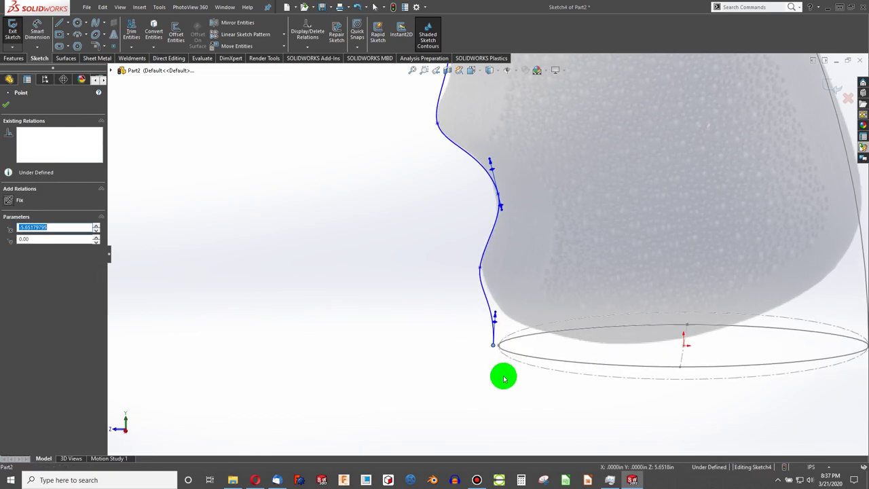
{"action": "left_click", "coordinate": [508, 353], "text": "ctrl"}
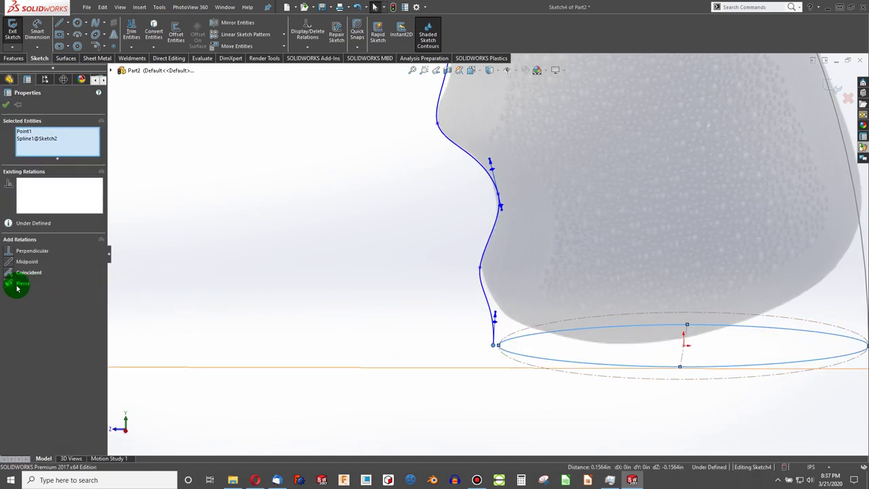
{"action": "left_click", "coordinate": [14, 285]}
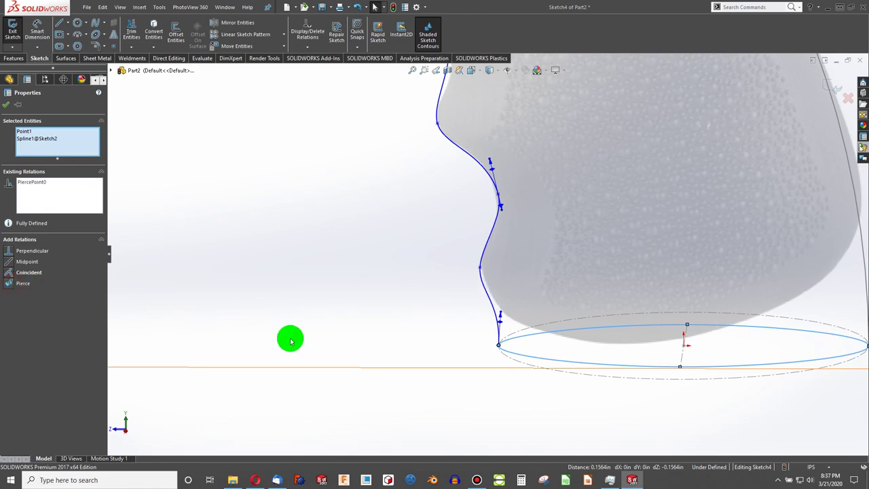
Add a Vertical relation to the tangent handle at the front spline's bottom endpoint.
{"action": "left_click", "coordinate": [499, 309]}
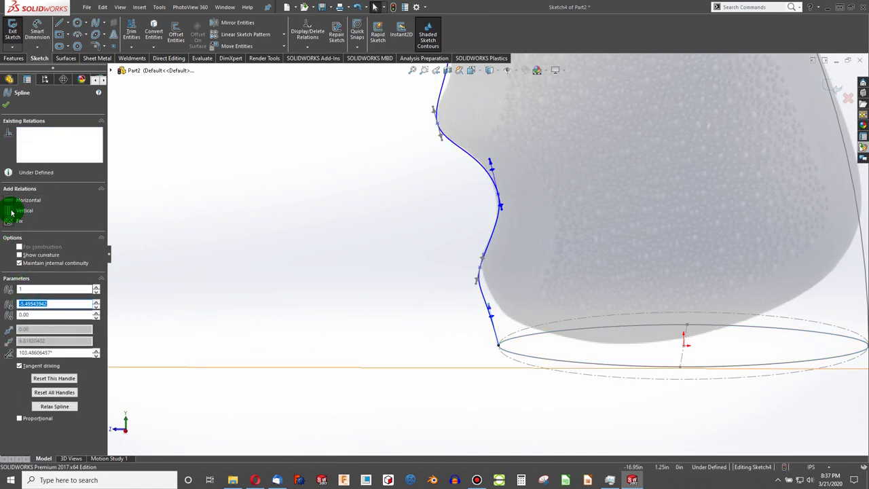
{"action": "left_click", "coordinate": [11, 203]}
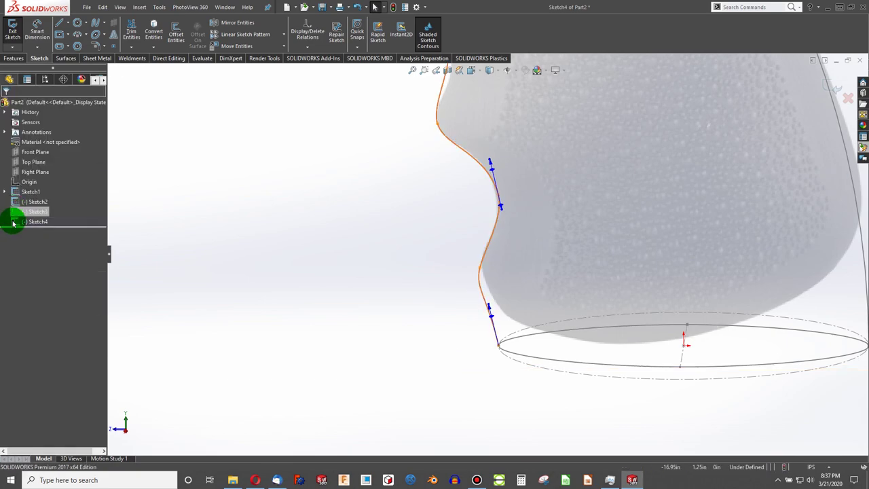
{"action": "left_click", "coordinate": [486, 303]}
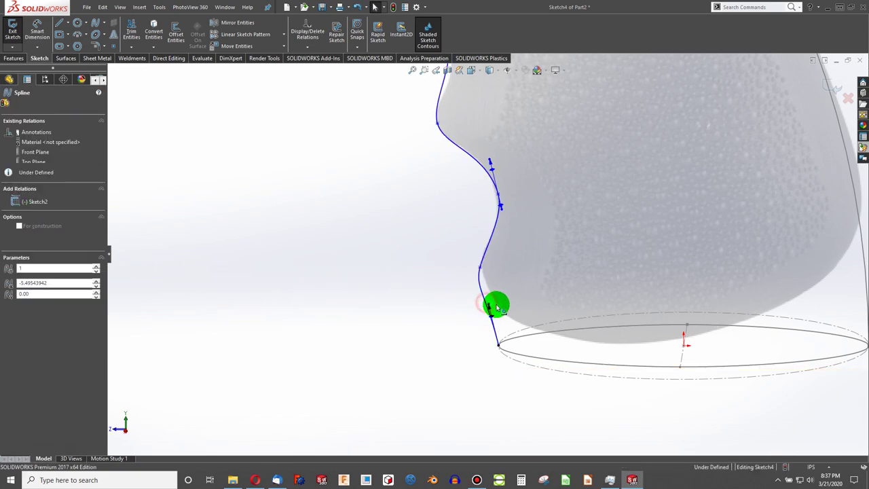
{"action": "left_click", "coordinate": [10, 210]}
{"action": "left_click", "coordinate": [367, 308]}
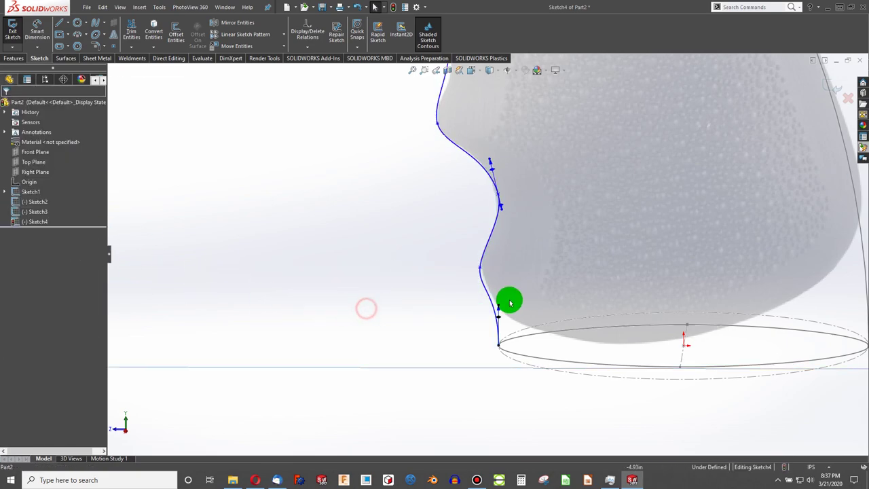
Adjust the front spline's tangent handles at the lowest bulge and the middle finger groove to match the picture.
{"action": "scroll", "coordinate": [486, 282], "scroll_direction": "down", "scroll_amount": 2}
{"action": "scroll", "coordinate": [487, 273], "scroll_direction": "down", "scroll_amount": 2}
{"action": "left_click", "coordinate": [473, 260]}
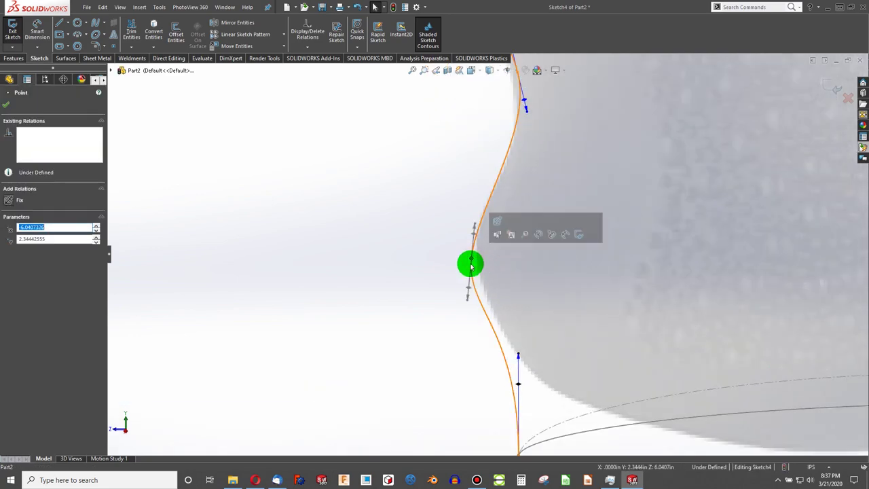
{"action": "left_click_drag", "start_coordinate": [468, 304], "coordinate": [474, 304]}
{"action": "scroll", "coordinate": [489, 199], "scroll_direction": "up", "scroll_amount": 4}
{"action": "middle_click_drag", "start_coordinate": [490, 199], "coordinate": [494, 143]}
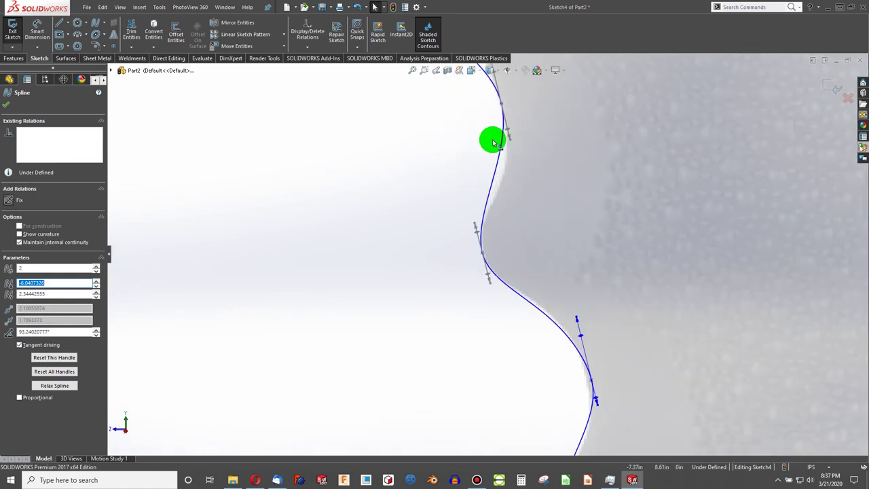
{"action": "mouse_move", "coordinate": [512, 145]}
{"action": "left_mouse_down"}
{"action": "mouse_move", "coordinate": [521, 168]}
{"action": "mouse_move", "coordinate": [516, 160]}
{"action": "left_mouse_up"}
Reshape the upper part of the front spline with its tangent handles to follow the upper finger grooves and front corner.
{"action": "scroll", "coordinate": [512, 168], "scroll_direction": "up", "scroll_amount": 3}
{"action": "scroll", "coordinate": [464, 106], "scroll_direction": "down", "scroll_amount": 3}
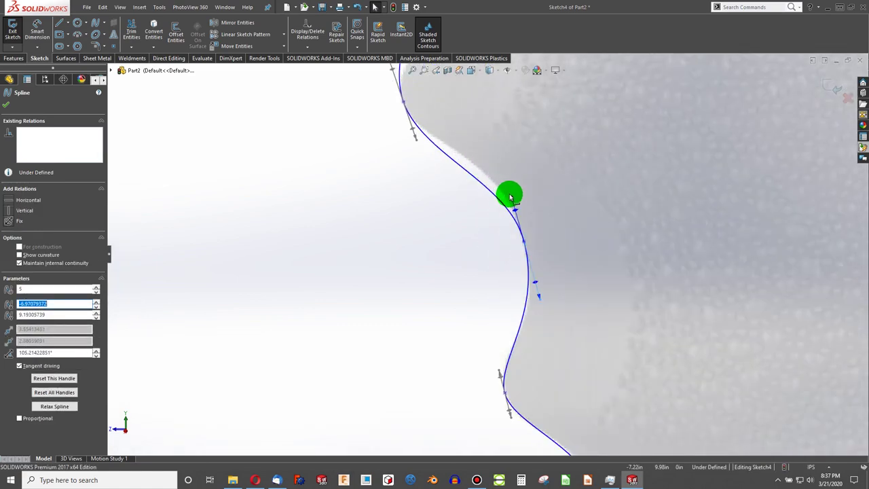
{"action": "mouse_move", "coordinate": [512, 197]}
{"action": "middle_mouse_down"}
{"action": "mouse_move", "coordinate": [502, 171]}
{"action": "mouse_move", "coordinate": [441, 152]}
{"action": "middle_mouse_up"}
{"action": "left_click_drag", "start_coordinate": [450, 211], "coordinate": [457, 219]}
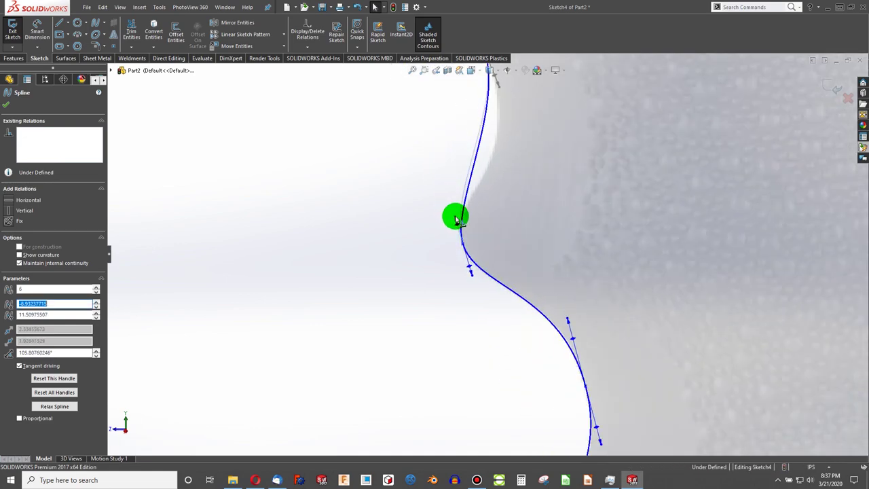
{"action": "left_click", "coordinate": [501, 102]}
{"action": "mouse_move", "coordinate": [501, 91]}
{"action": "left_mouse_down"}
{"action": "mouse_move", "coordinate": [518, 138]}
{"action": "mouse_move", "coordinate": [522, 116]}
{"action": "mouse_move", "coordinate": [512, 140]}
{"action": "mouse_move", "coordinate": [456, 120]}
{"action": "mouse_move", "coordinate": [489, 163]}
{"action": "mouse_move", "coordinate": [471, 129]}
{"action": "mouse_move", "coordinate": [366, 129]}
{"action": "mouse_move", "coordinate": [369, 113]}
{"action": "mouse_move", "coordinate": [448, 188]}
{"action": "mouse_move", "coordinate": [445, 207]}
{"action": "left_mouse_up"}
{"action": "scroll", "coordinate": [368, 140], "scroll_direction": "up", "scroll_amount": 3}
{"action": "scroll", "coordinate": [392, 101], "scroll_direction": "down", "scroll_amount": 5}
{"action": "scroll", "coordinate": [446, 202], "scroll_direction": "up", "scroll_amount": 4}
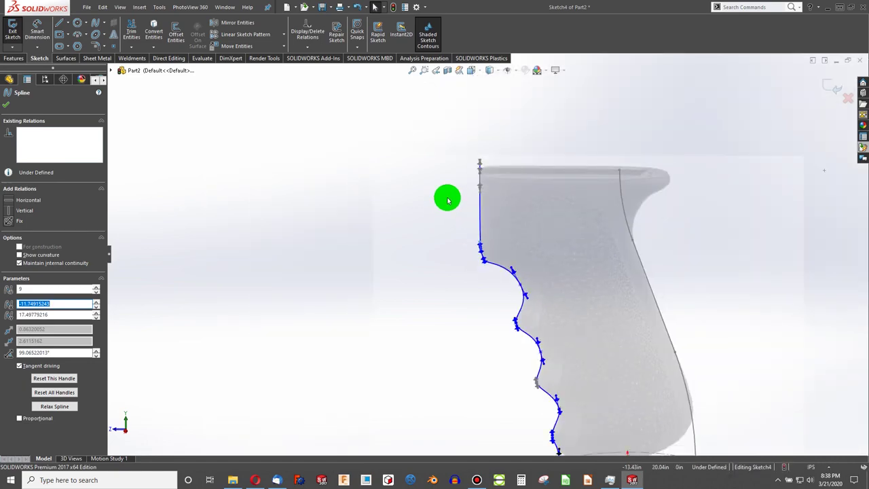
Deselect the front spline and rebuild the part to exit the sketch.
{"action": "scroll", "coordinate": [472, 179], "scroll_direction": "down", "scroll_amount": 2}
{"action": "scroll", "coordinate": [471, 181], "scroll_direction": "up", "scroll_amount": 4}
{"action": "scroll", "coordinate": [531, 312], "scroll_direction": "down", "scroll_amount": 2}
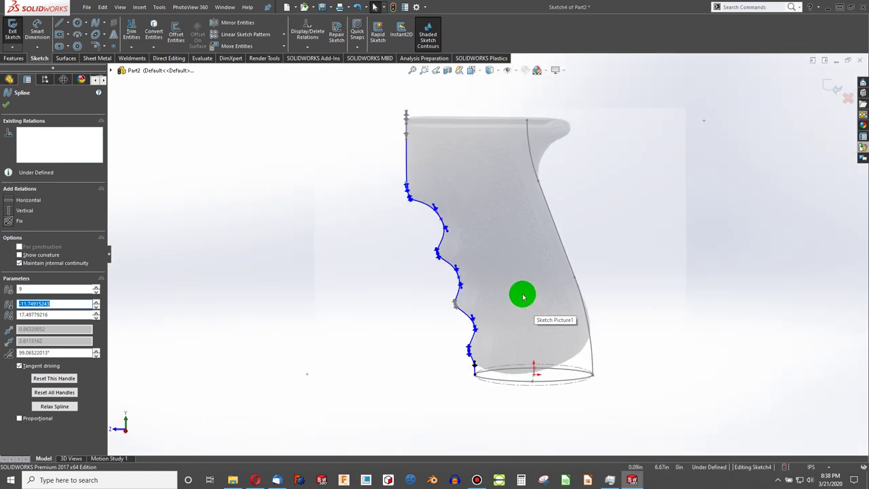
{"action": "left_click", "coordinate": [384, 274]}
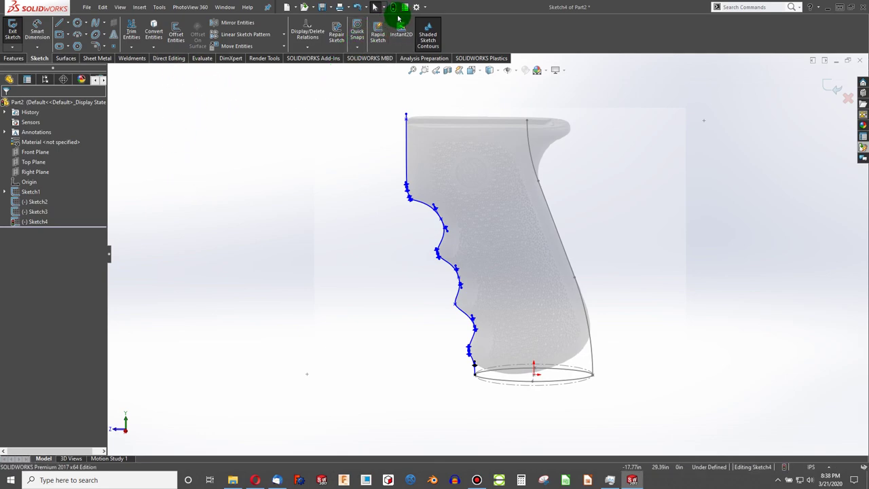
{"action": "left_click", "coordinate": [392, 6]}
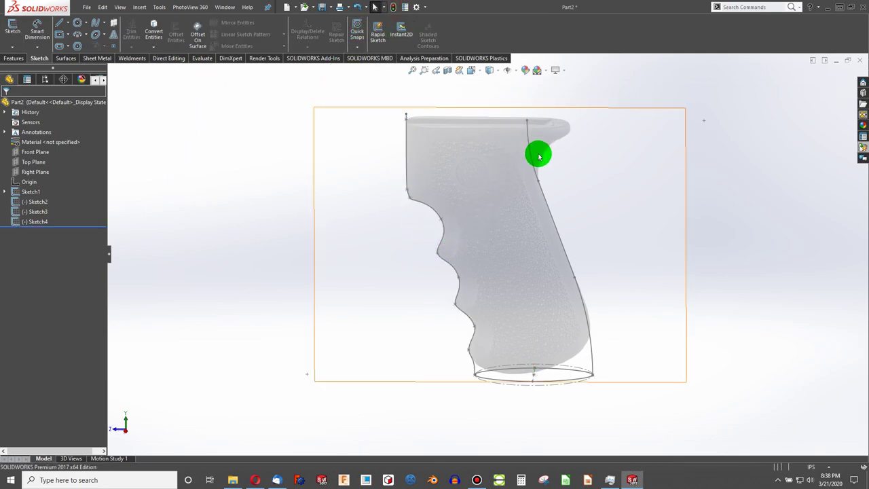
Set up a Swept Boss/Base with the base spline sketch as the profile and the grip's back curve as the path.
{"action": "scroll", "coordinate": [536, 299], "scroll_direction": "up", "scroll_amount": 3}
{"action": "middle_click_drag", "start_coordinate": [520, 290], "coordinate": [512, 270]}
{"action": "scroll", "coordinate": [508, 277], "scroll_direction": "down", "scroll_amount": 2}
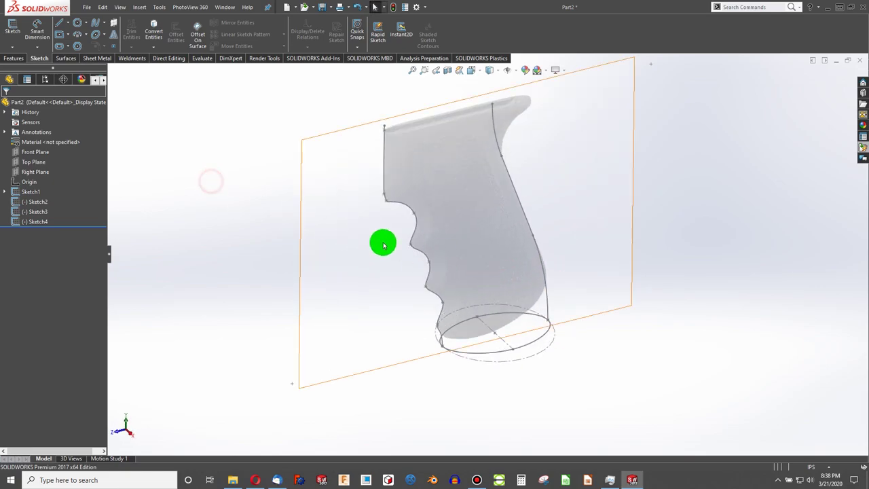
{"action": "left_click", "coordinate": [14, 58]}
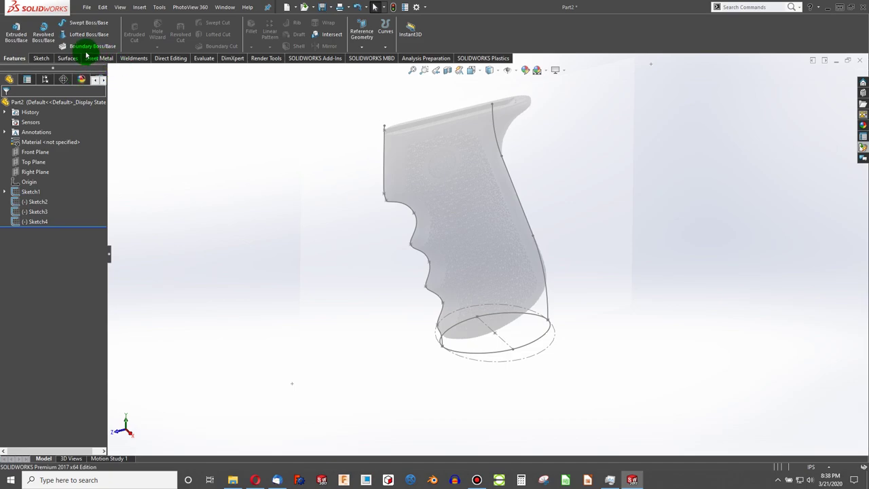
{"action": "left_click", "coordinate": [85, 22]}
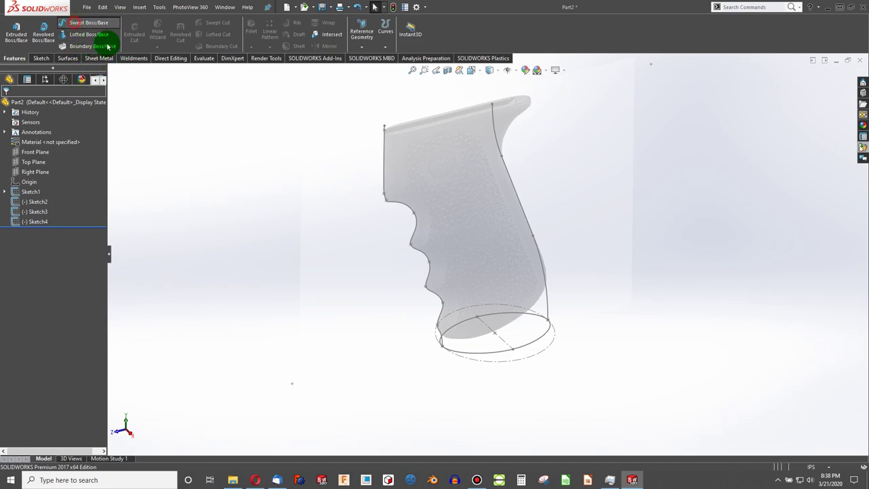
{"action": "left_click", "coordinate": [534, 343]}
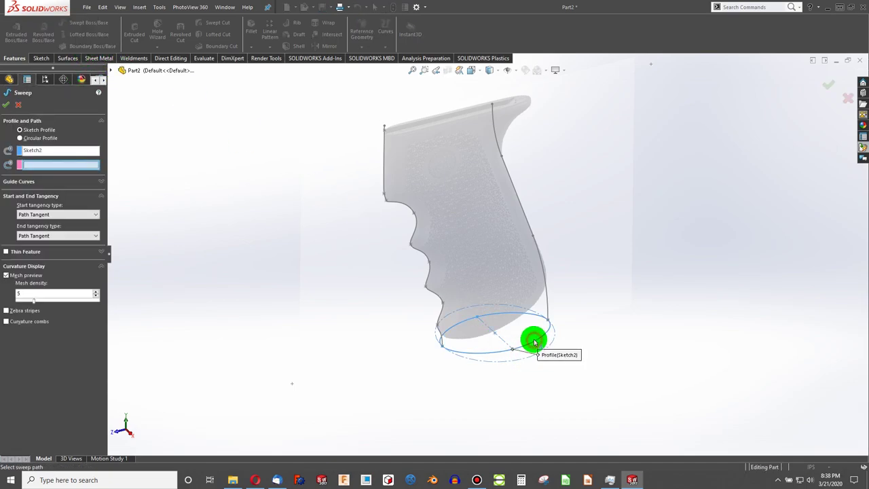
{"action": "left_click", "coordinate": [550, 285]}
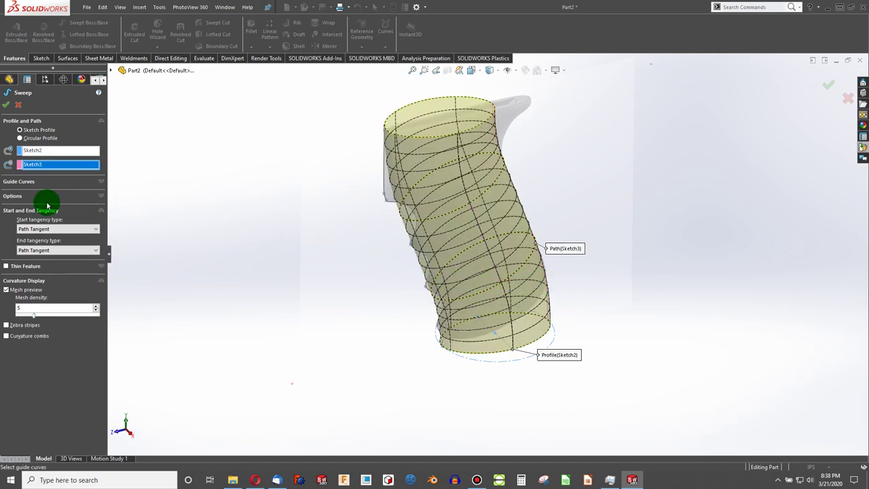
Try to add the front finger-groove curve as the guide curve of the sweep.
{"action": "left_click", "coordinate": [36, 184]}
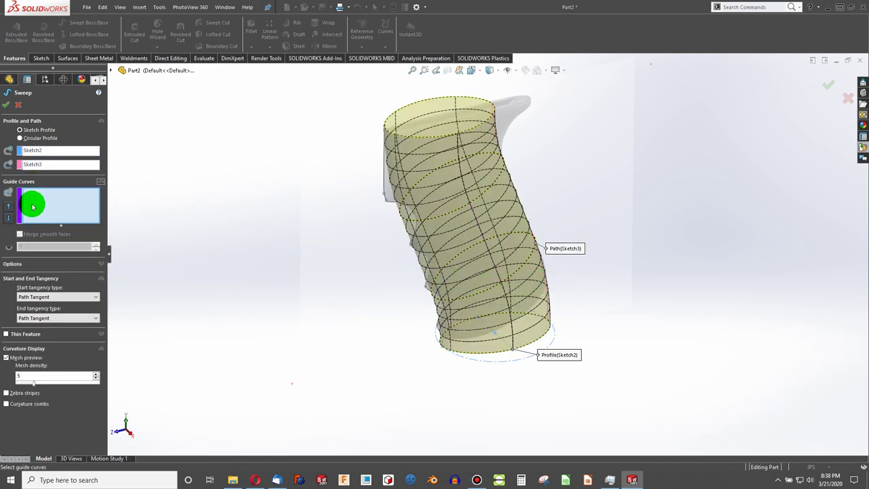
{"action": "left_click", "coordinate": [384, 185]}
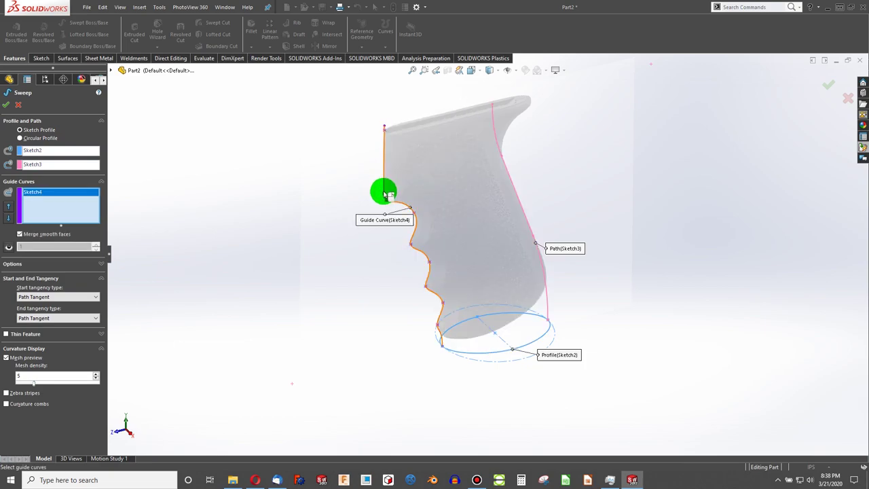
{"action": "left_click", "coordinate": [347, 264]}
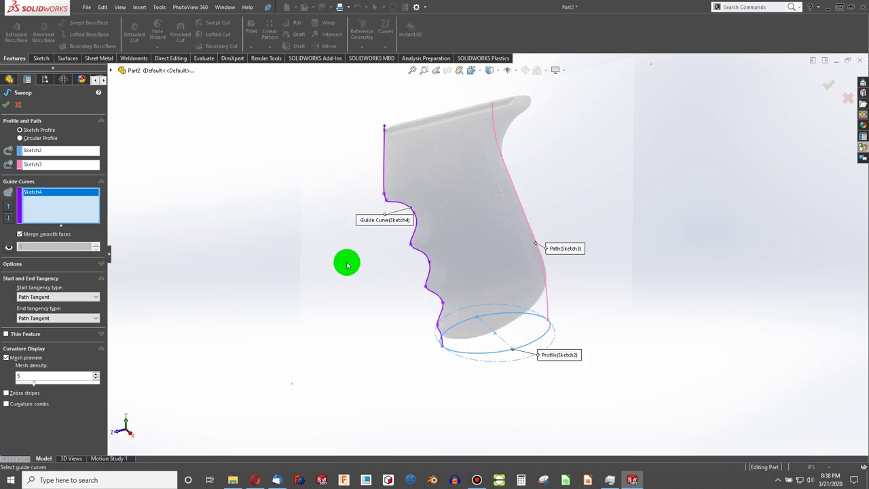
{"action": "left_click", "coordinate": [20, 106]}
Try a Lofted Boss/Base using the base sketch as profile and the back and finger-groove curves as guide curves.
{"action": "left_click", "coordinate": [67, 58]}
{"action": "left_click", "coordinate": [80, 35]}
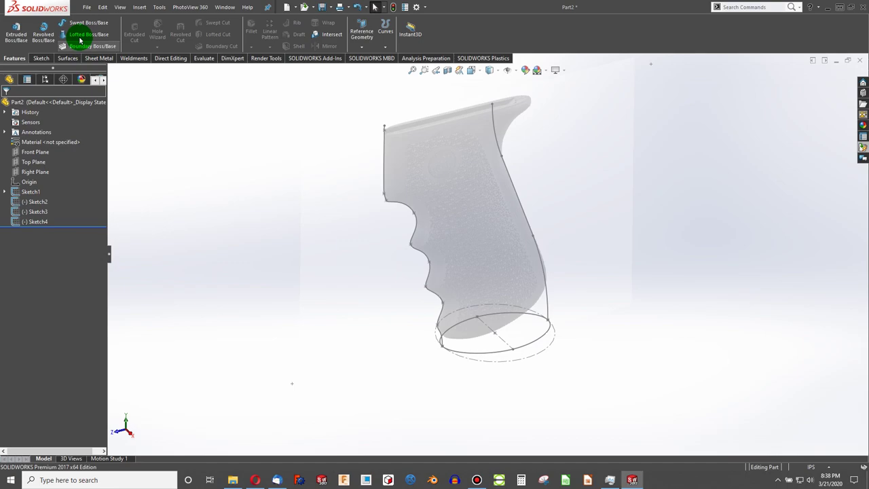
{"action": "left_click", "coordinate": [535, 342]}
{"action": "left_click", "coordinate": [545, 282]}
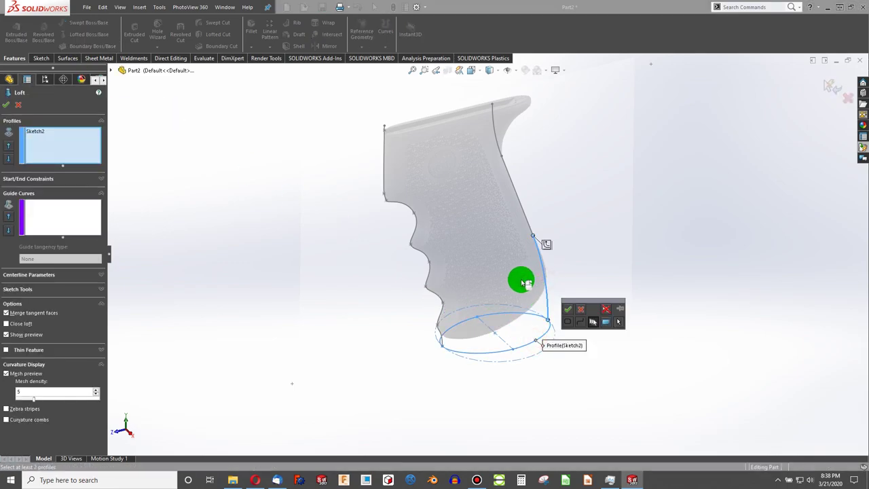
{"action": "left_click", "coordinate": [580, 312]}
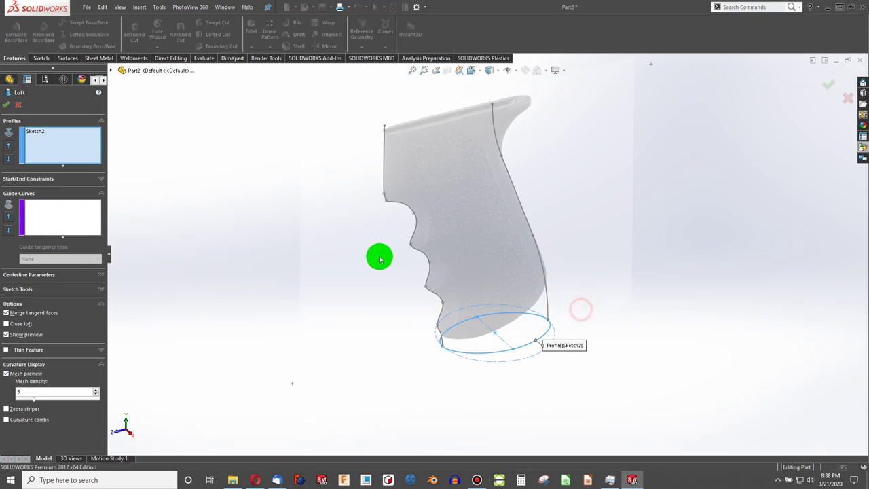
{"action": "left_click", "coordinate": [82, 207]}
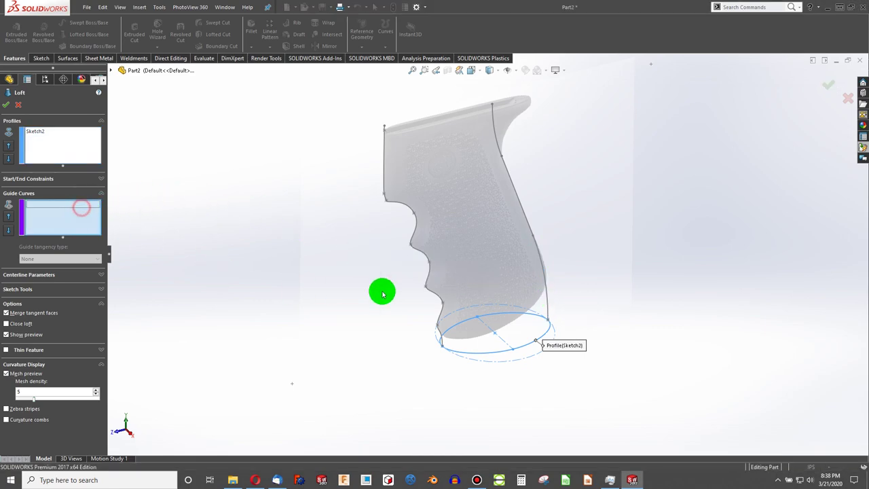
{"action": "left_click", "coordinate": [547, 299]}
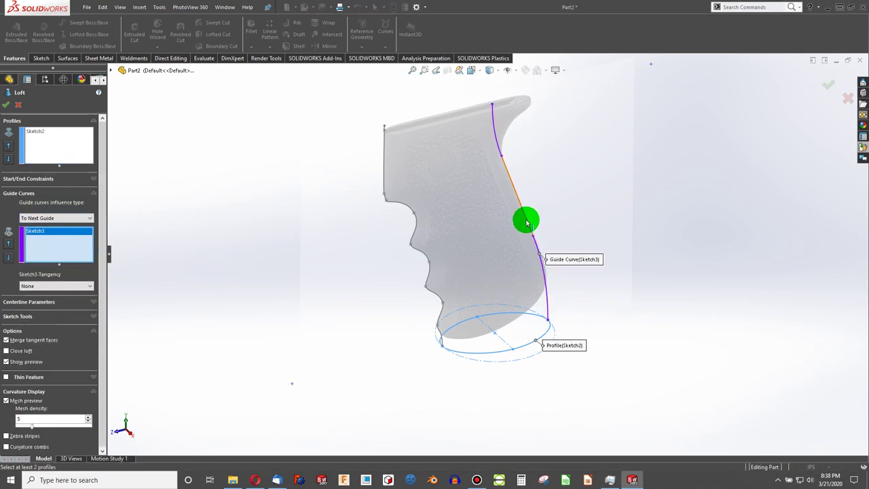
{"action": "left_click", "coordinate": [441, 313]}
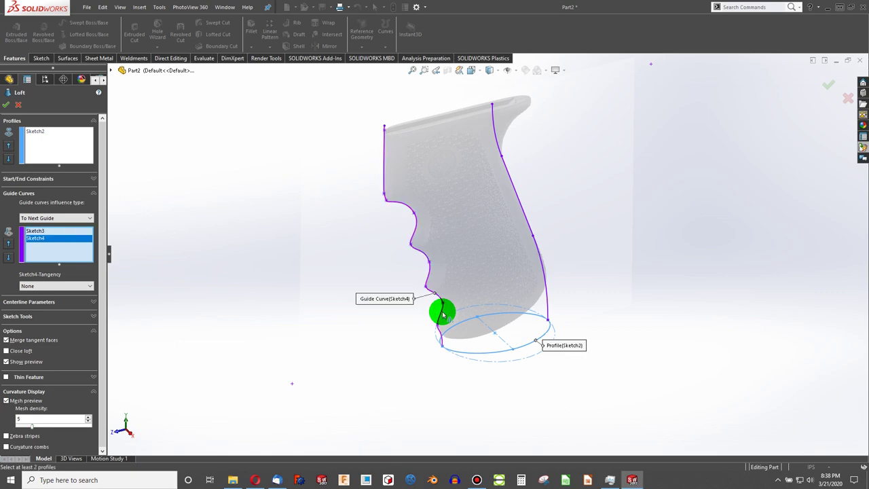
{"action": "left_click", "coordinate": [24, 99]}
Create a Boundary Surface with the base sketch in direction 1 and the back and finger-groove curves in direction 2.
{"action": "left_click", "coordinate": [66, 59]}
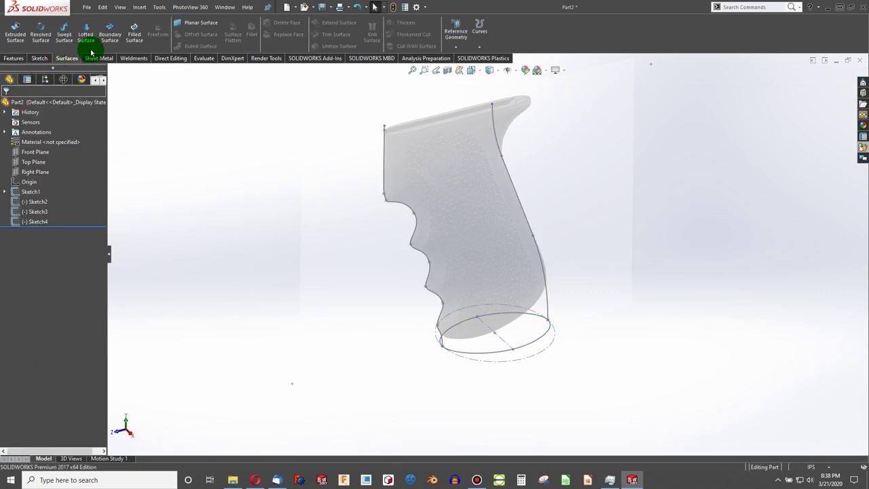
{"action": "left_click", "coordinate": [110, 34]}
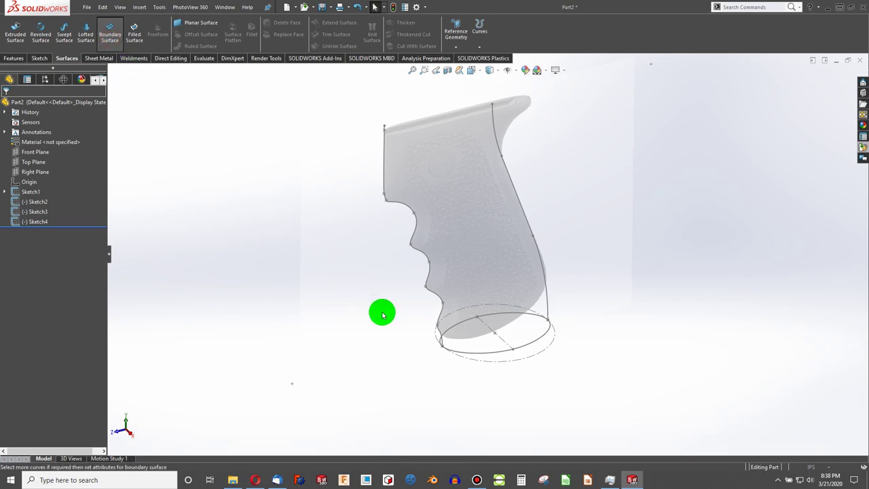
{"action": "left_click", "coordinate": [528, 348]}
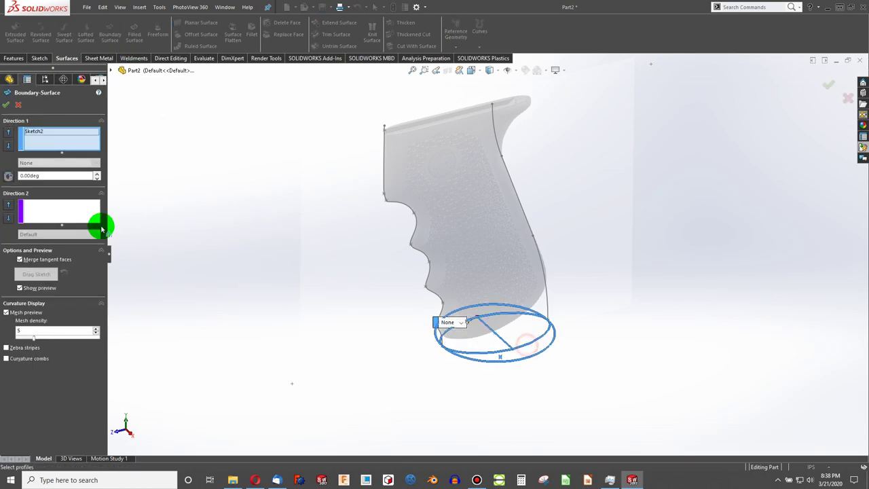
{"action": "left_click", "coordinate": [34, 208]}
{"action": "left_click", "coordinate": [539, 259]}
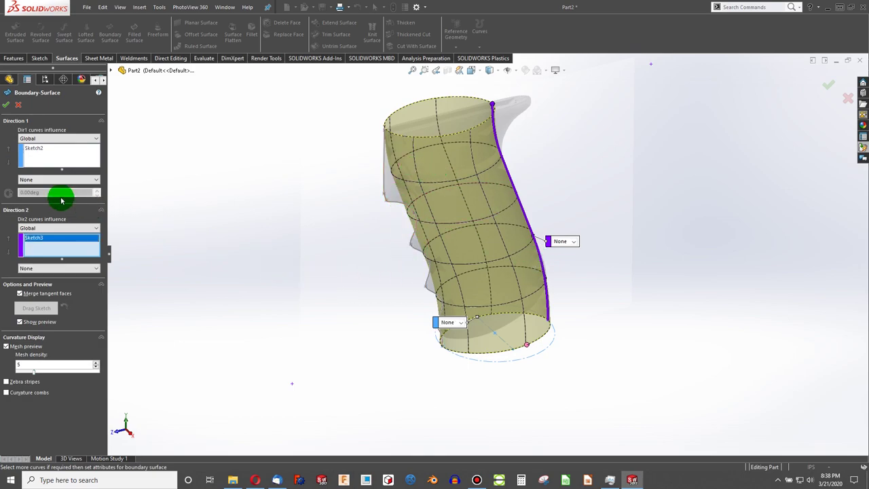
{"action": "left_click", "coordinate": [436, 293]}
{"action": "mouse_move", "coordinate": [434, 295]}
{"action": "middle_mouse_down"}
{"action": "mouse_move", "coordinate": [491, 254]}
{"action": "mouse_move", "coordinate": [400, 262]}
{"action": "mouse_move", "coordinate": [396, 213]}
{"action": "mouse_move", "coordinate": [415, 237]}
{"action": "mouse_move", "coordinate": [432, 408]}
{"action": "mouse_move", "coordinate": [374, 251]}
{"action": "mouse_move", "coordinate": [524, 341]}
{"action": "mouse_move", "coordinate": [550, 285]}
{"action": "mouse_move", "coordinate": [491, 285]}
{"action": "mouse_move", "coordinate": [465, 298]}
{"action": "mouse_move", "coordinate": [518, 295]}
{"action": "mouse_move", "coordinate": [577, 269]}
{"action": "mouse_move", "coordinate": [531, 266]}
{"action": "mouse_move", "coordinate": [370, 212]}
{"action": "middle_mouse_up"}
{"action": "left_click", "coordinate": [7, 106]}
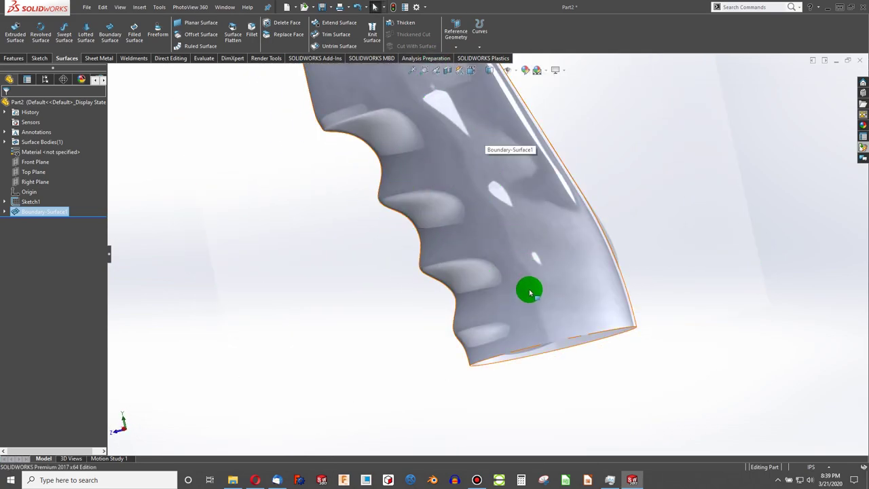
Open the back curve's sketch within the boundary surface feature for editing.
{"action": "left_click", "coordinate": [5, 211]}
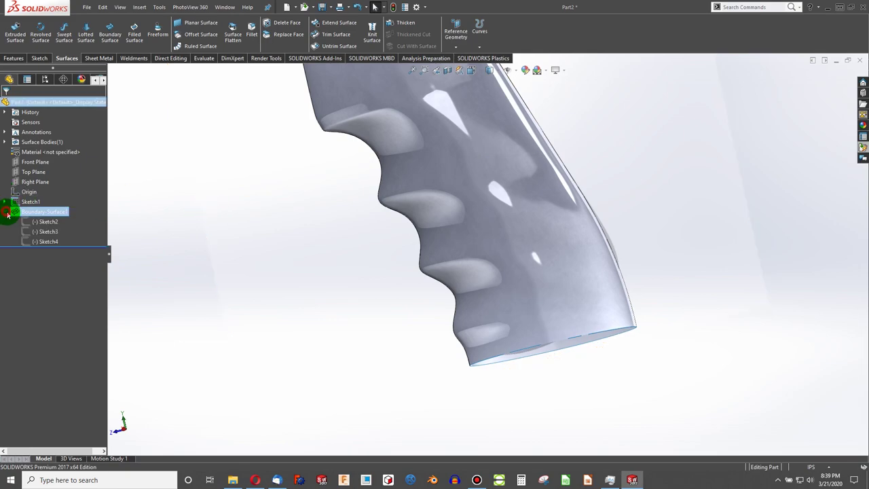
{"action": "left_click", "coordinate": [38, 231]}
{"action": "left_click", "coordinate": [47, 208]}
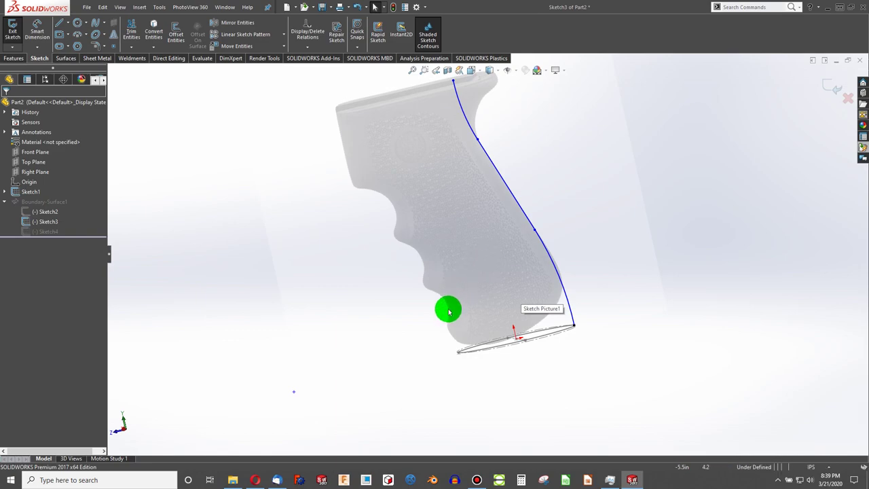
Try to fit a single spline to the back curve's two arcs and connecting line.
{"action": "left_click", "coordinate": [521, 210]}
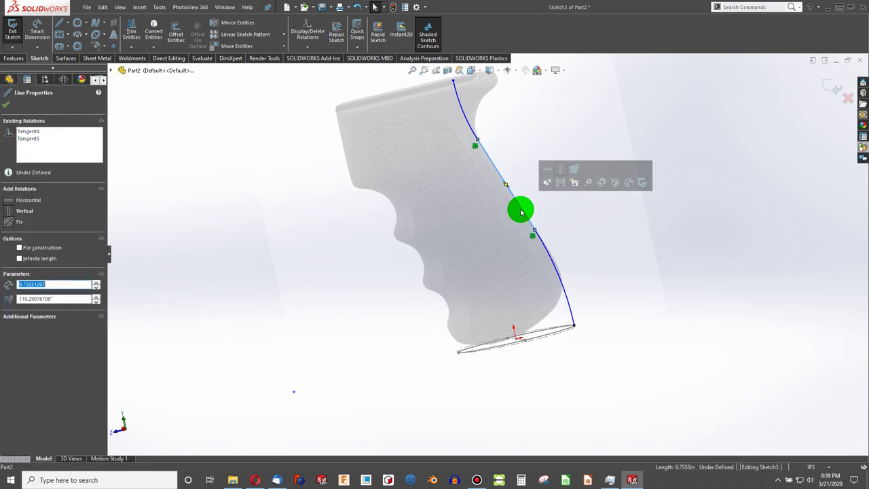
{"action": "left_click", "coordinate": [464, 117]}
{"action": "left_click", "coordinate": [546, 251]}
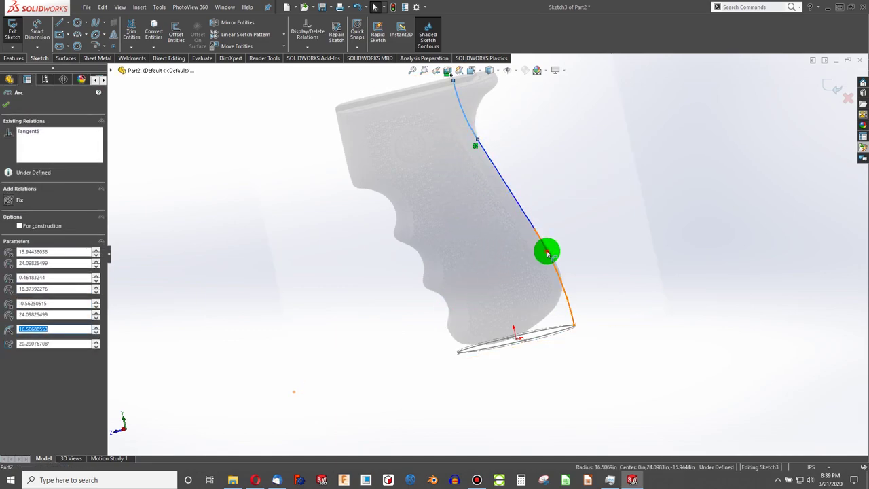
{"action": "left_click", "coordinate": [515, 197], "text": "ctrl"}
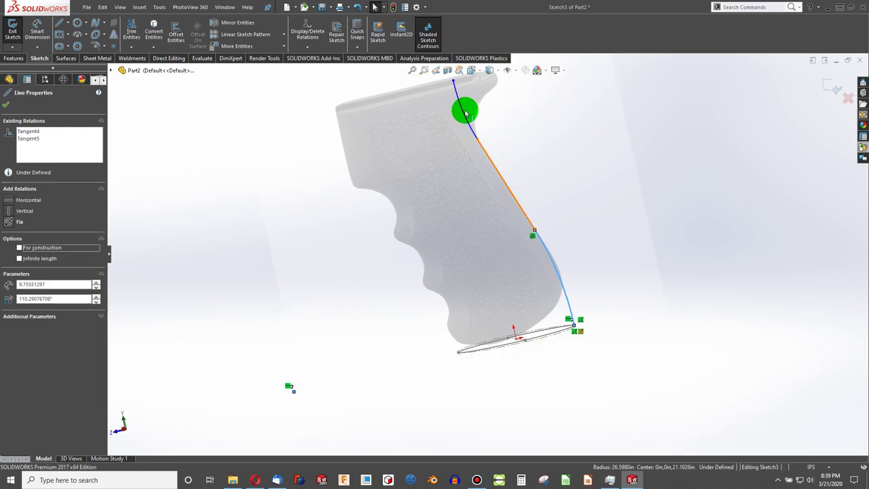
{"action": "left_click", "coordinate": [463, 110], "text": "ctrl"}
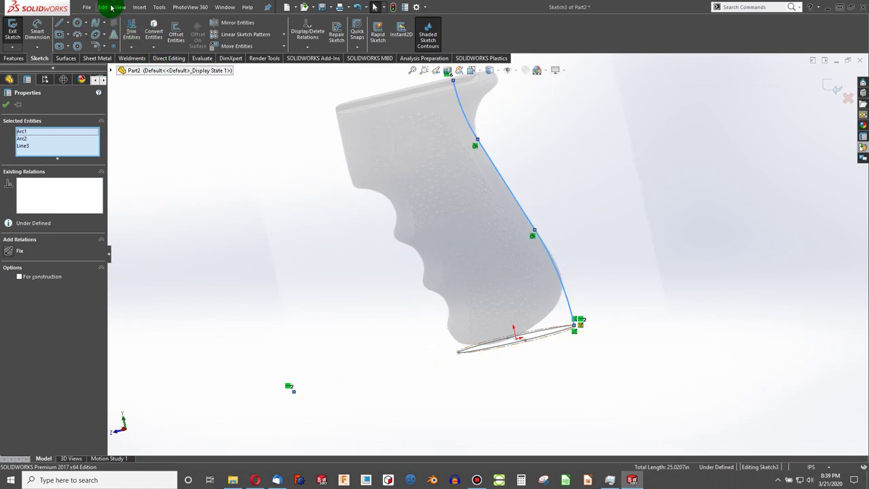
{"action": "left_click", "coordinate": [159, 8]}
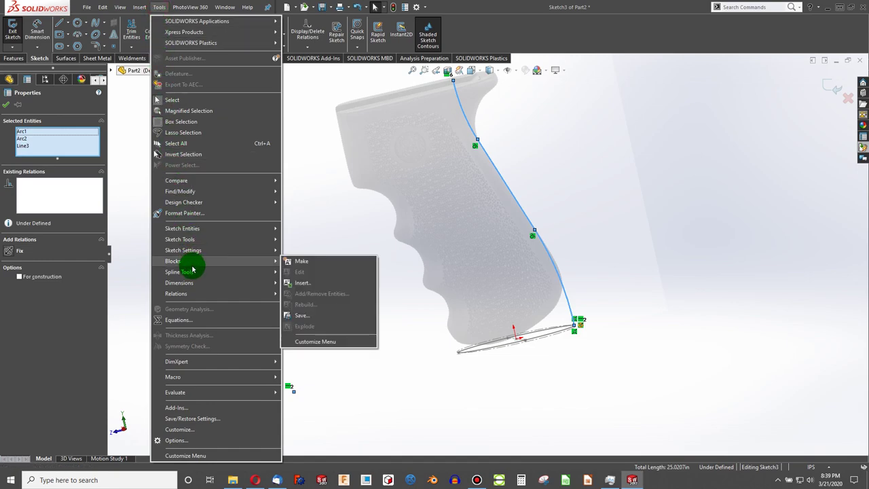
{"action": "mouse_move", "coordinate": [193, 273]}
{"action": "left_click", "coordinate": [319, 348]}
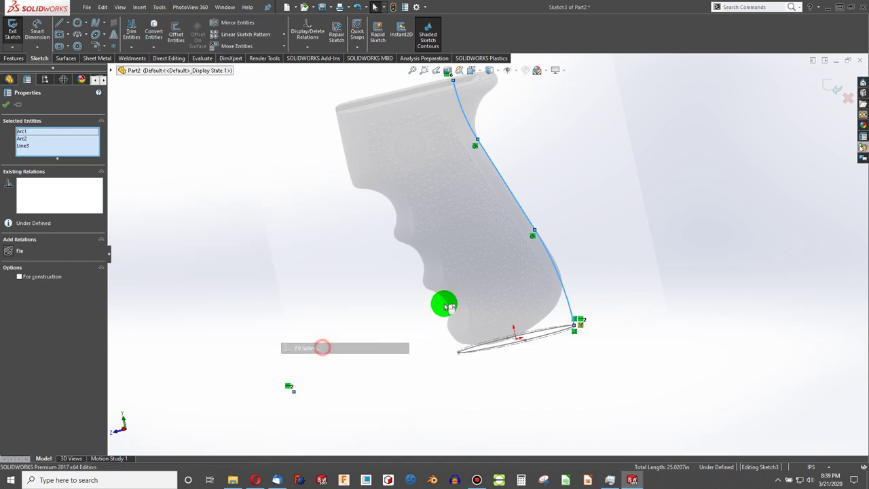
{"action": "left_click", "coordinate": [5, 103]}
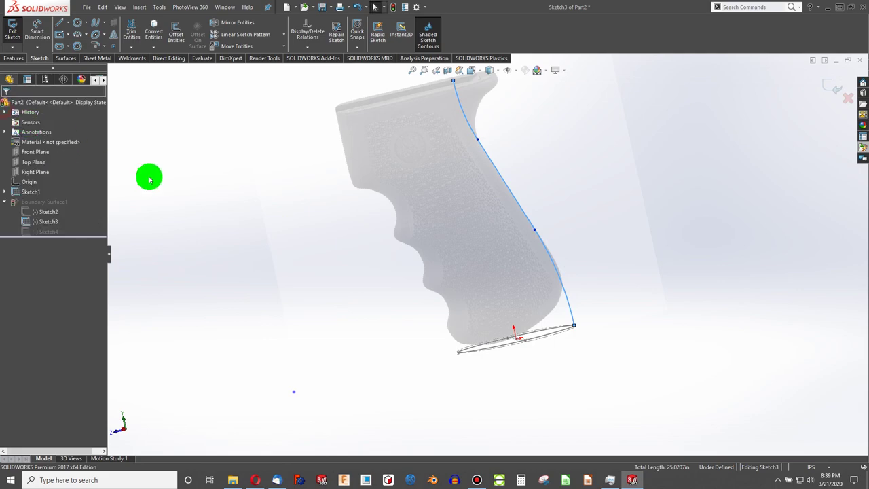
{"action": "left_click", "coordinate": [226, 201]}
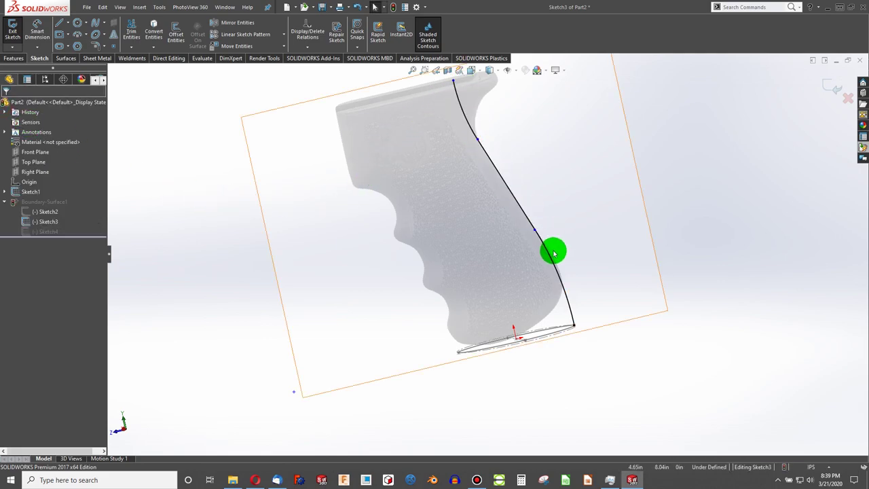
{"action": "middle_click_drag", "start_coordinate": [560, 276], "coordinate": [514, 182]}
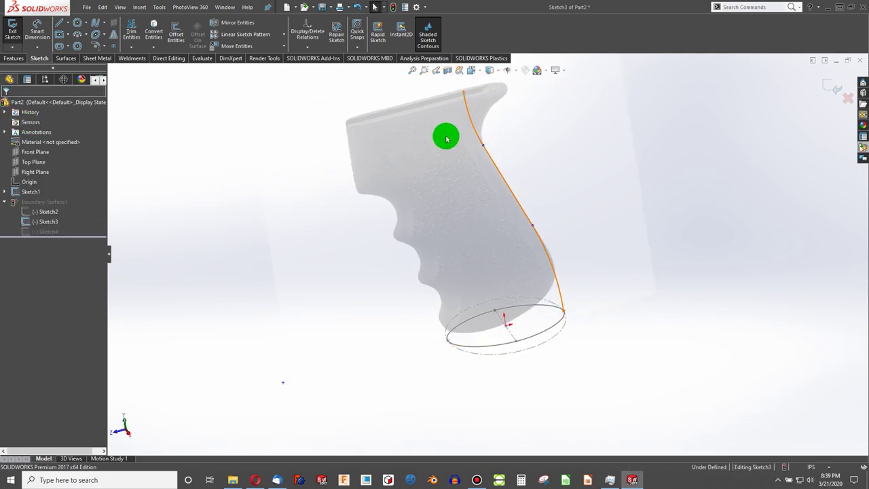
{"action": "left_click", "coordinate": [203, 174]}
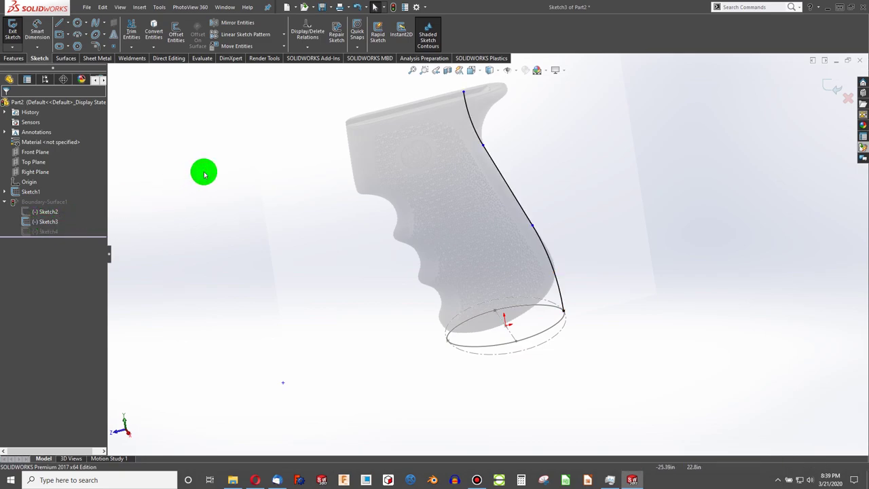
Replace all the back curve's segments with one Fit Spline, with Delete geometry on and Closed spline off.
{"action": "key", "text": "ctrl+a"}
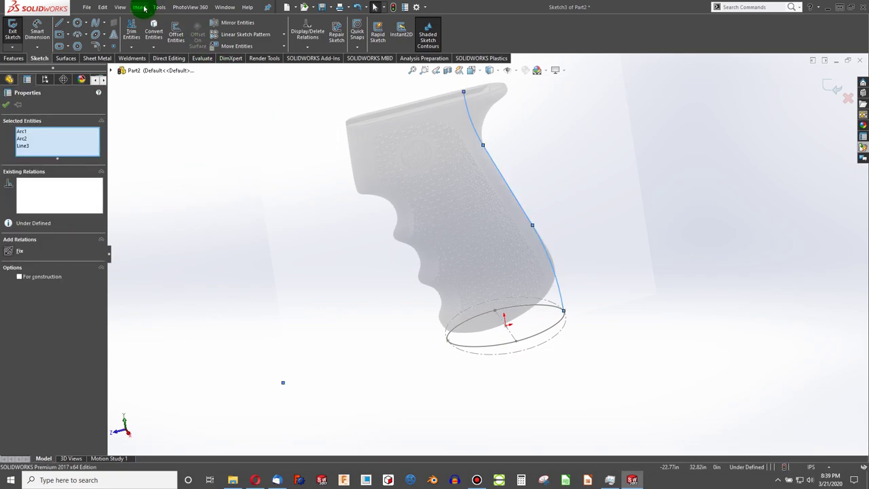
{"action": "left_click", "coordinate": [159, 8]}
{"action": "left_click", "coordinate": [152, 7]}
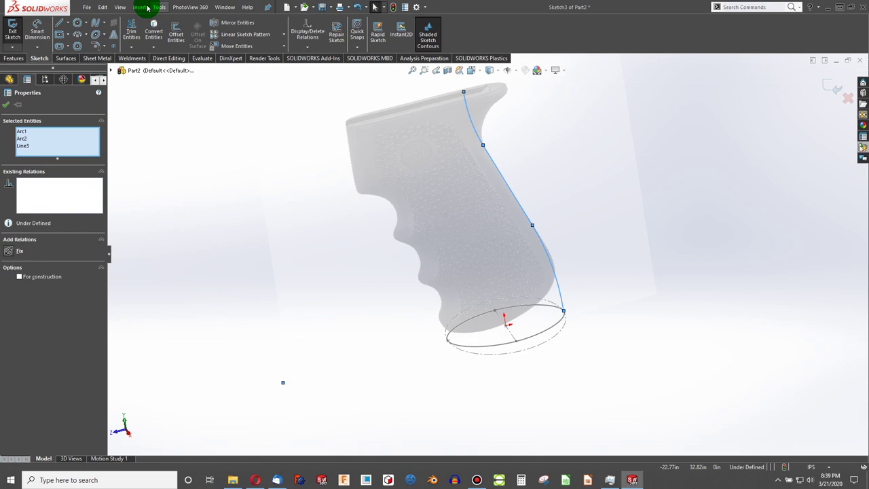
{"action": "left_click", "coordinate": [156, 8]}
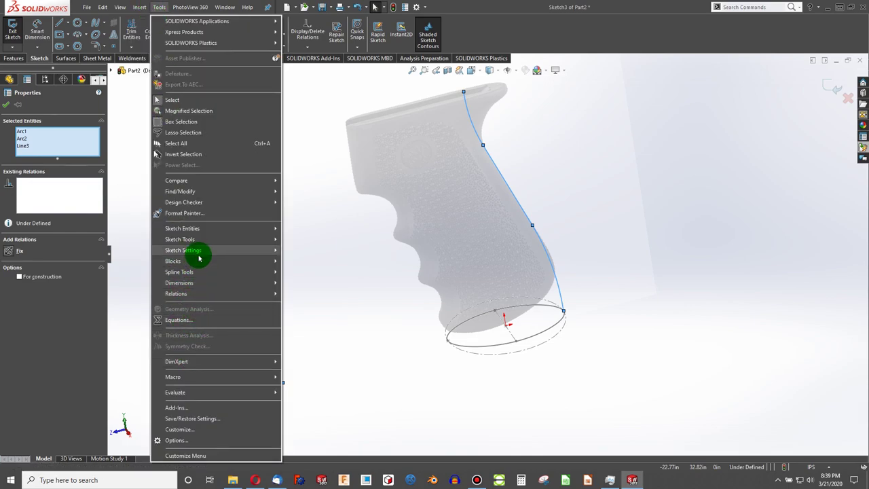
{"action": "left_click", "coordinate": [302, 347]}
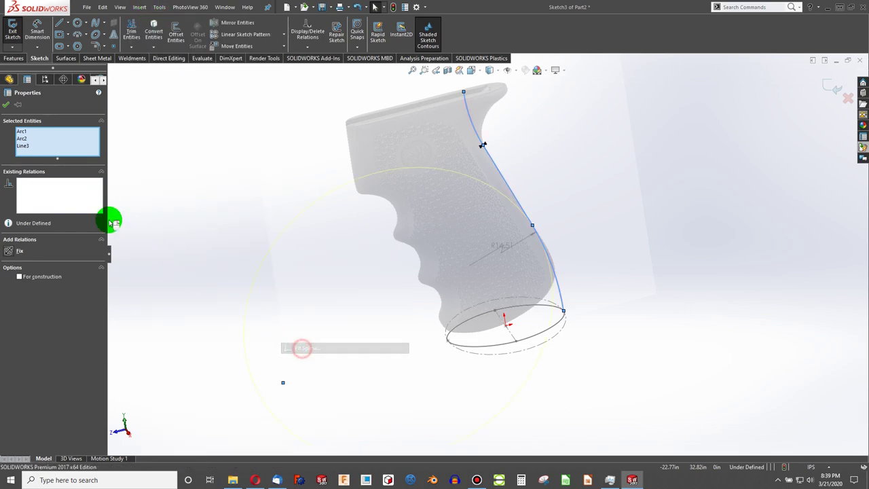
{"action": "left_click", "coordinate": [22, 130]}
{"action": "left_click", "coordinate": [43, 141]}
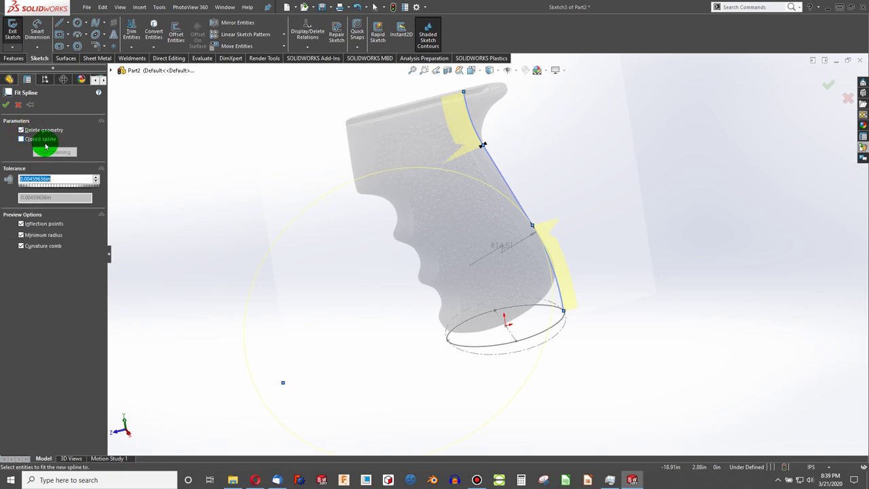
{"action": "left_click", "coordinate": [5, 106]}
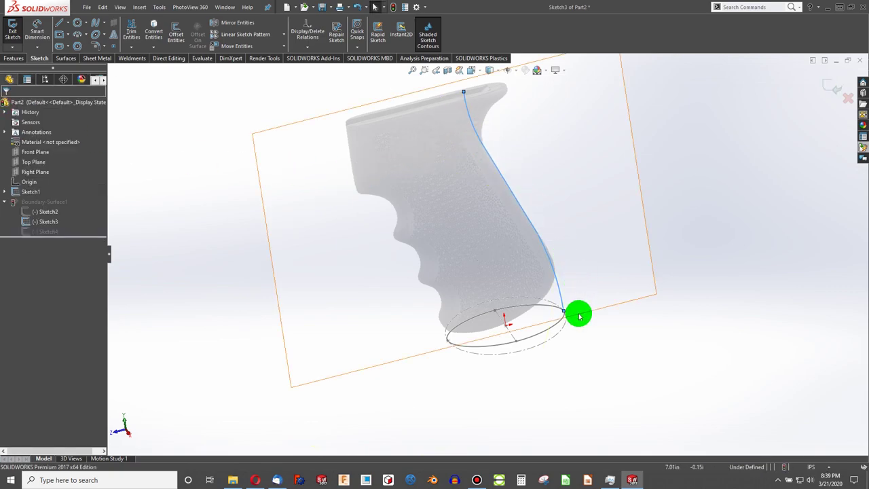
{"action": "left_click", "coordinate": [568, 204]}
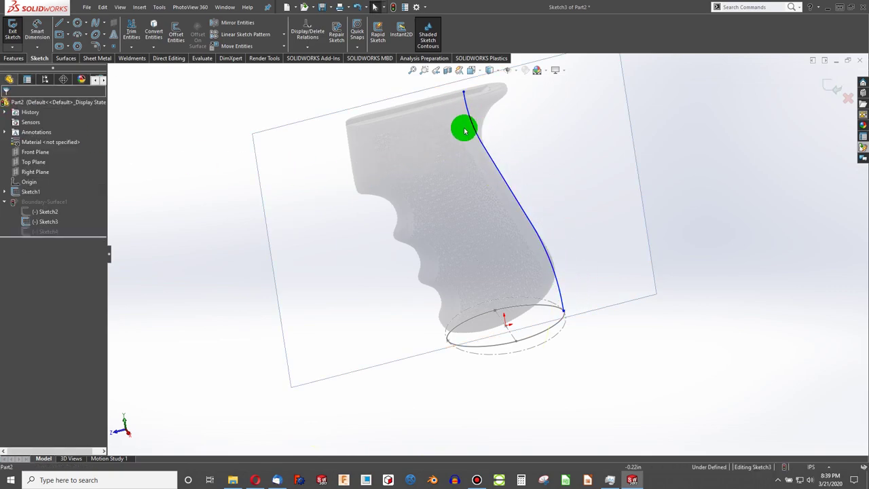
Exit the sketch and rebuild the boundary surface with the fitted back spline.
{"action": "left_click", "coordinate": [393, 6]}
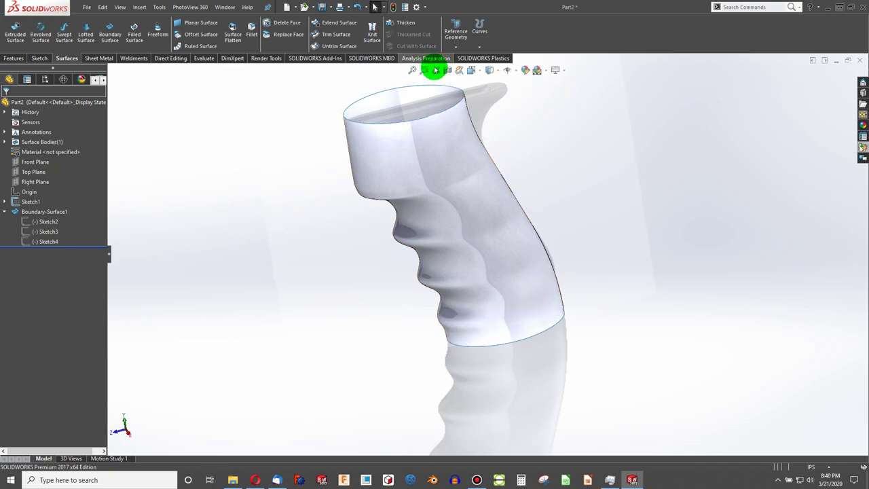
{"action": "middle_click_drag", "start_coordinate": [557, 260], "coordinate": [510, 193]}
{"action": "left_click", "coordinate": [422, 188]}
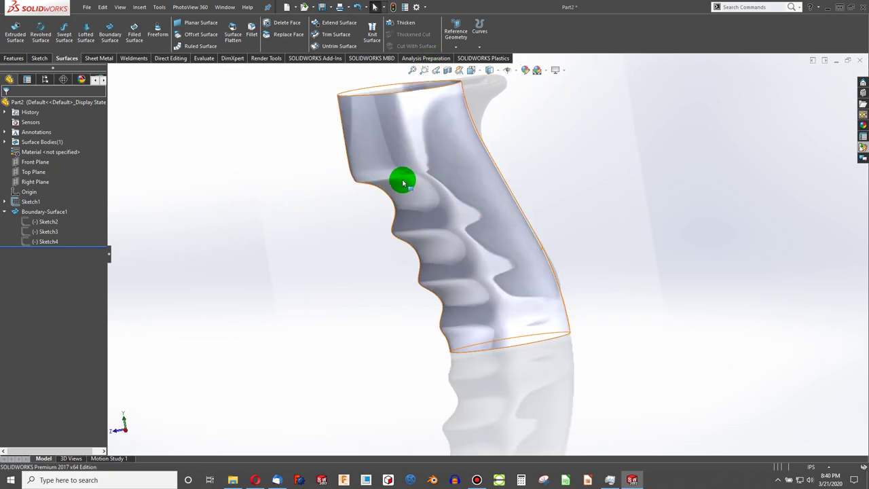
Sketch an arched three-point spline on the Right Plane, crossing the grip's upper end and extending past both sides, and exit the sketch.
{"action": "mouse_move", "coordinate": [394, 185]}
{"action": "middle_mouse_down"}
{"action": "mouse_move", "coordinate": [444, 188]}
{"action": "mouse_move", "coordinate": [401, 107]}
{"action": "mouse_move", "coordinate": [432, 107]}
{"action": "mouse_move", "coordinate": [428, 247]}
{"action": "mouse_move", "coordinate": [417, 176]}
{"action": "mouse_move", "coordinate": [390, 130]}
{"action": "mouse_move", "coordinate": [400, 197]}
{"action": "mouse_move", "coordinate": [353, 193]}
{"action": "middle_mouse_up"}
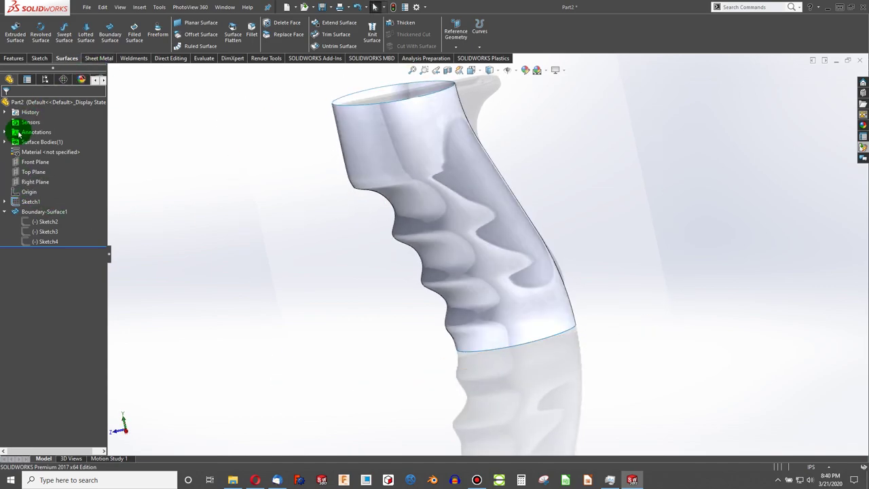
{"action": "left_click", "coordinate": [21, 182]}
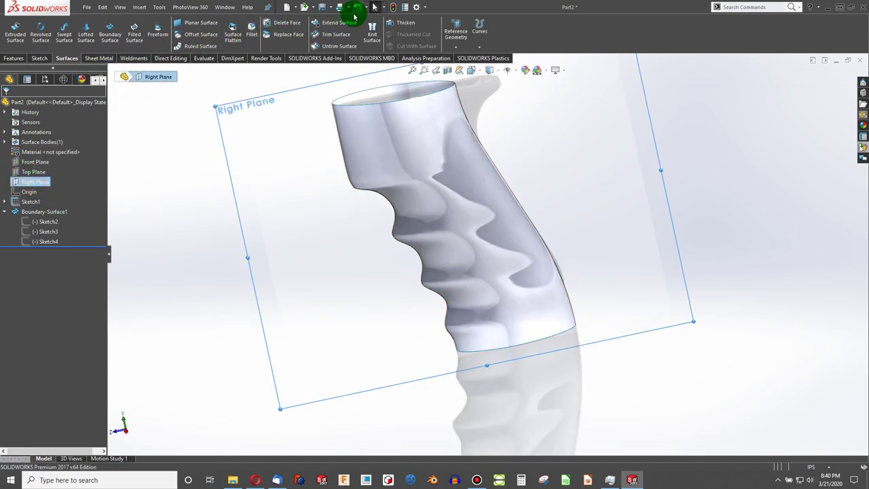
{"action": "left_click", "coordinate": [39, 59]}
{"action": "left_click", "coordinate": [15, 29]}
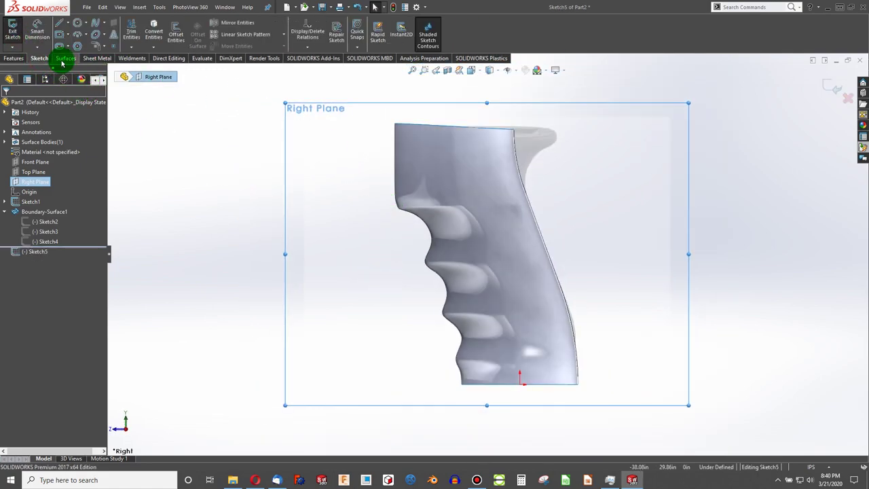
{"action": "left_click", "coordinate": [95, 23]}
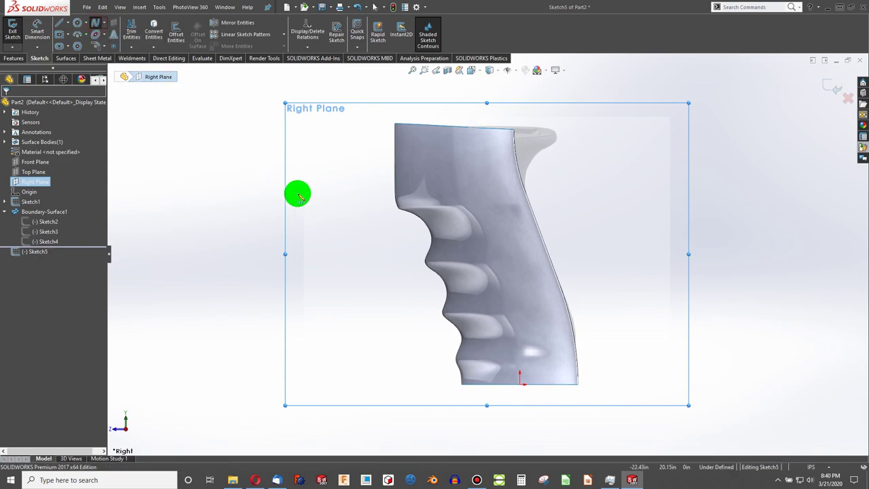
{"action": "left_click", "coordinate": [514, 182]}
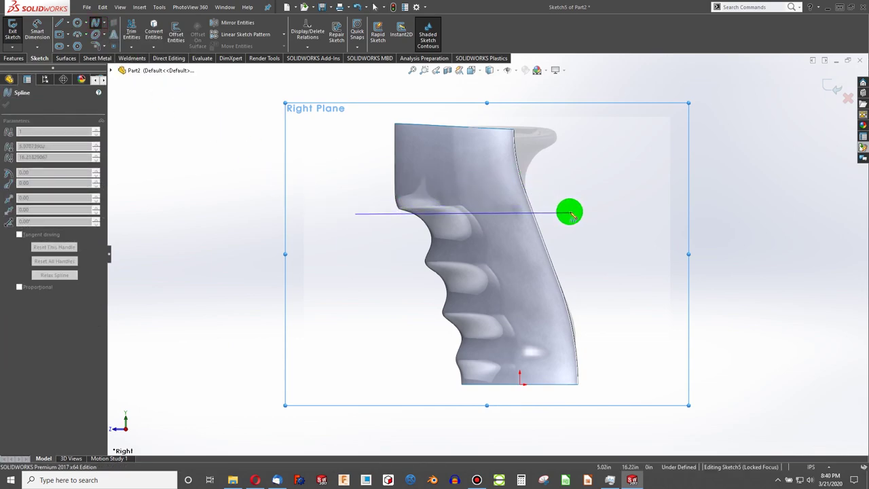
{"action": "left_click", "coordinate": [463, 170]}
{"action": "left_click", "coordinate": [601, 219]}
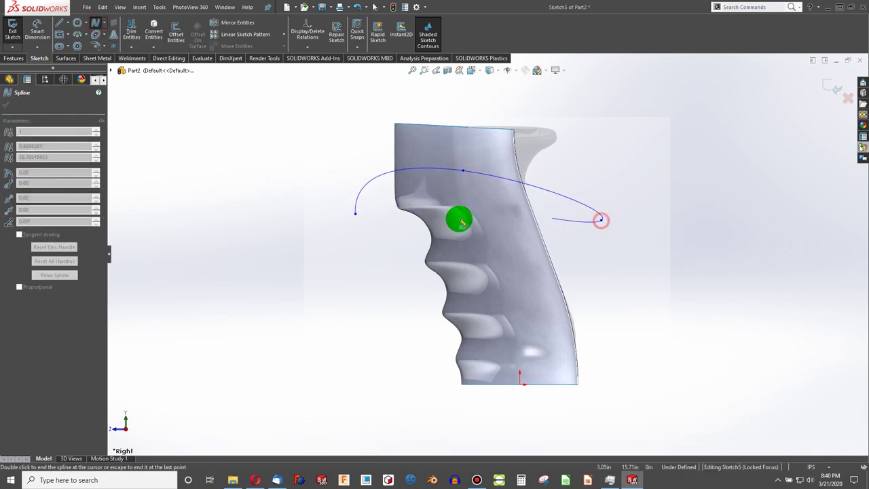
{"action": "key", "text": "Escape"}
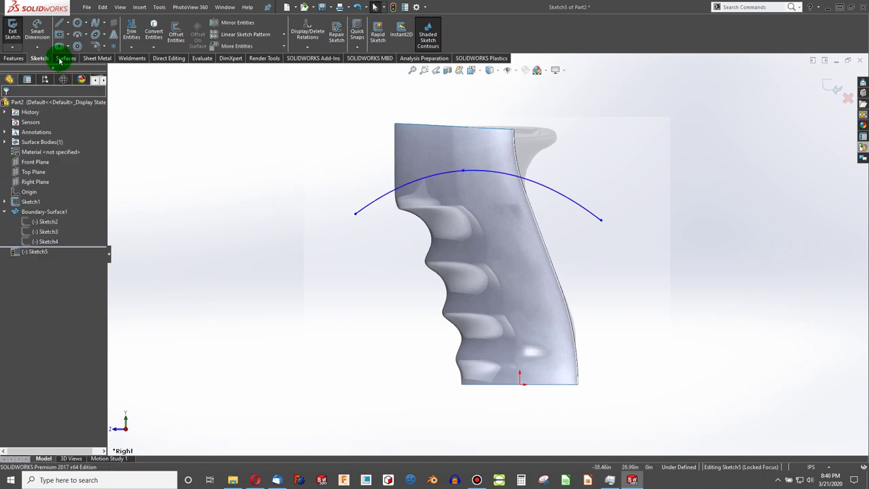
{"action": "left_click", "coordinate": [6, 25]}
Trim the boundary surface with the arched spline sketch using the Standard trim type, keeping the portion below the spline.
{"action": "middle_click_drag", "start_coordinate": [401, 170], "coordinate": [436, 216]}
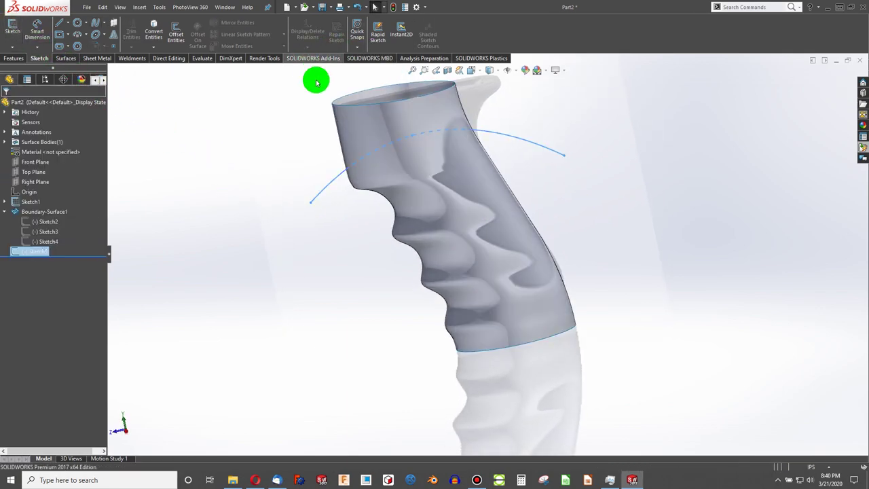
{"action": "left_click", "coordinate": [13, 58]}
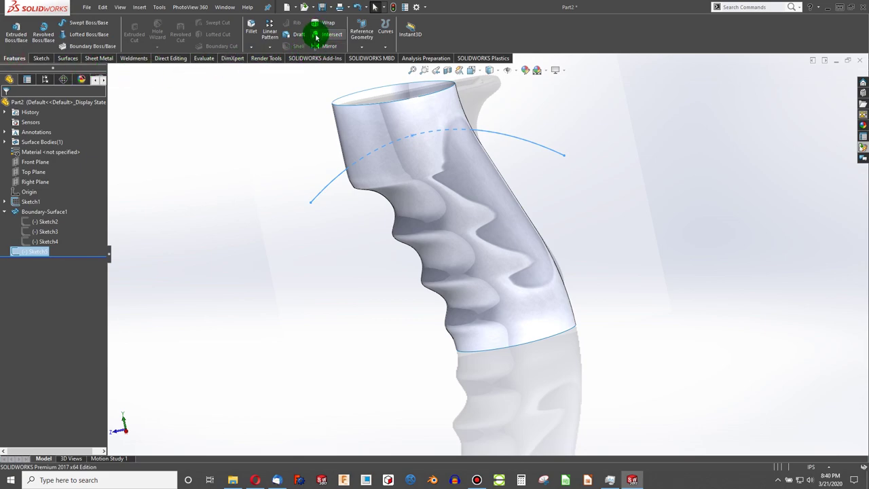
{"action": "left_click", "coordinate": [68, 59]}
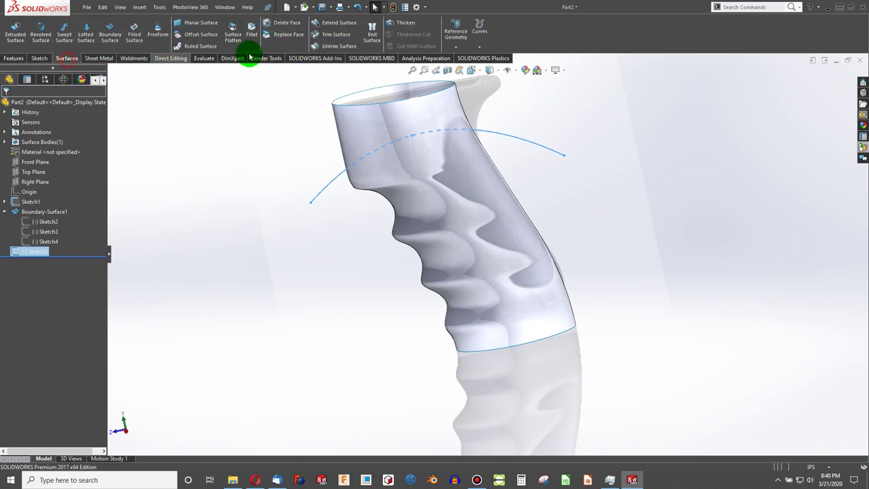
{"action": "left_click", "coordinate": [336, 34]}
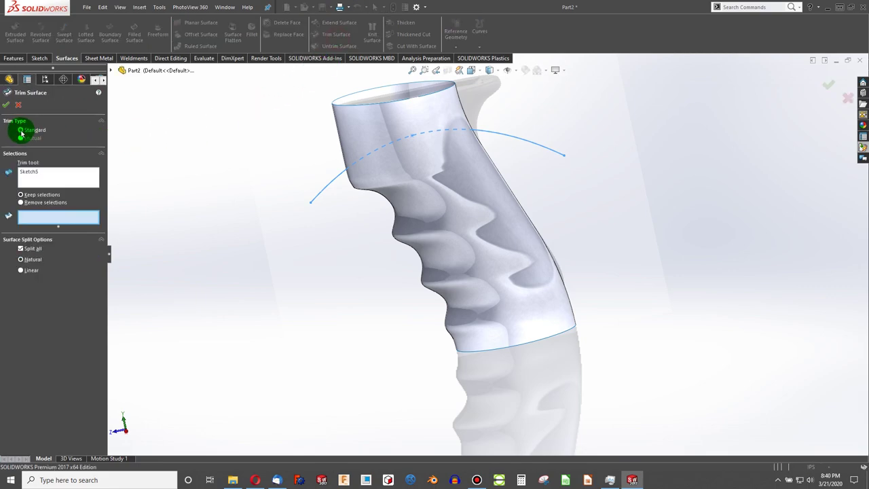
{"action": "left_click", "coordinate": [29, 173]}
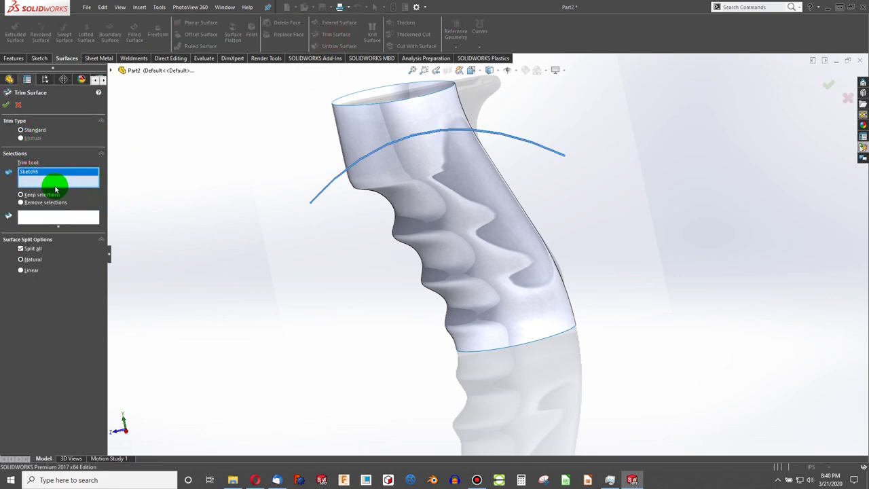
{"action": "left_click", "coordinate": [45, 215]}
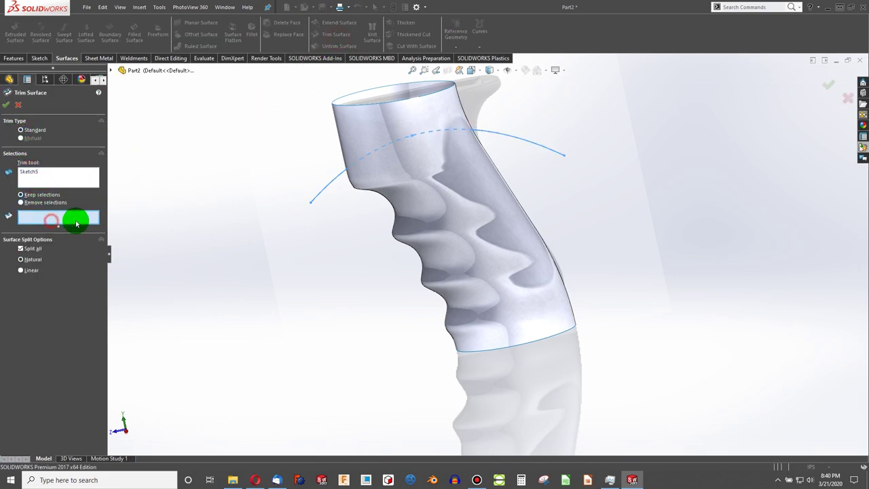
{"action": "left_click", "coordinate": [432, 167]}
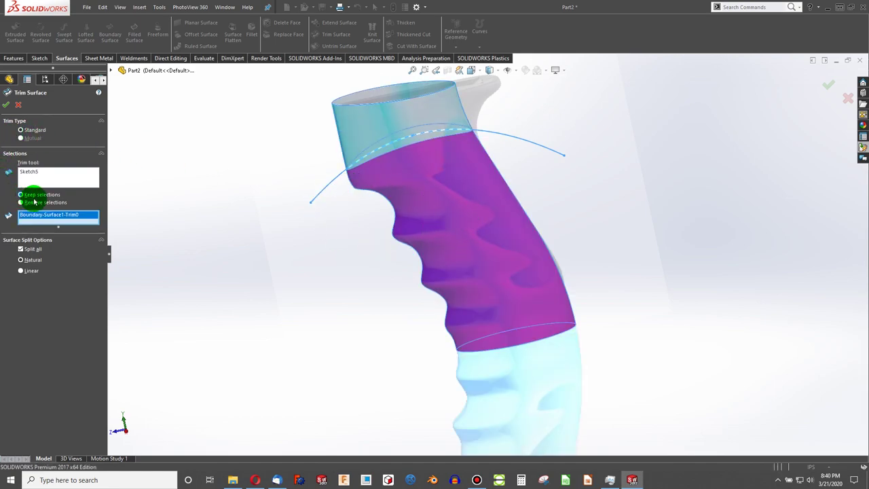
{"action": "left_click", "coordinate": [5, 109]}
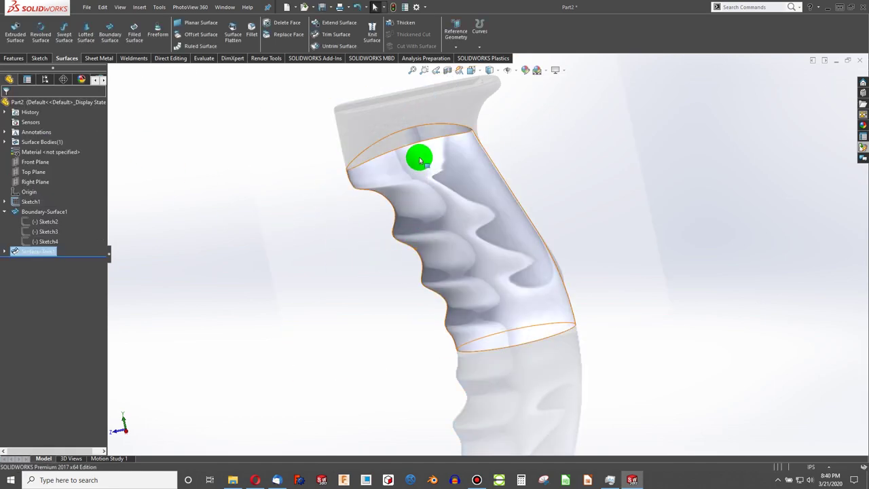
Close the grip's trimmed upper opening with a Filled Surface using Contact curvature along its edge.
{"action": "scroll", "coordinate": [425, 150], "scroll_direction": "up", "scroll_amount": 1}
{"action": "middle_click_drag", "start_coordinate": [425, 150], "coordinate": [404, 215]}
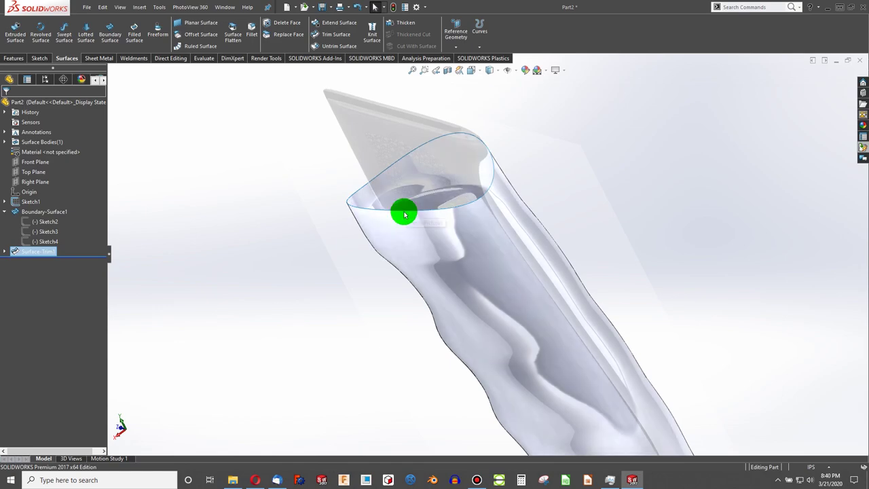
{"action": "left_click", "coordinate": [405, 213]}
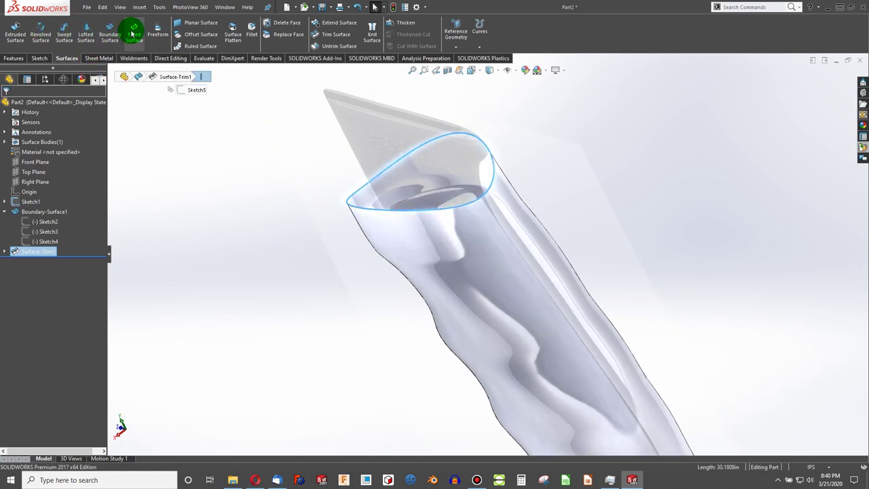
{"action": "middle_click_drag", "start_coordinate": [314, 158], "coordinate": [112, 112]}
{"action": "left_click", "coordinate": [12, 105]}
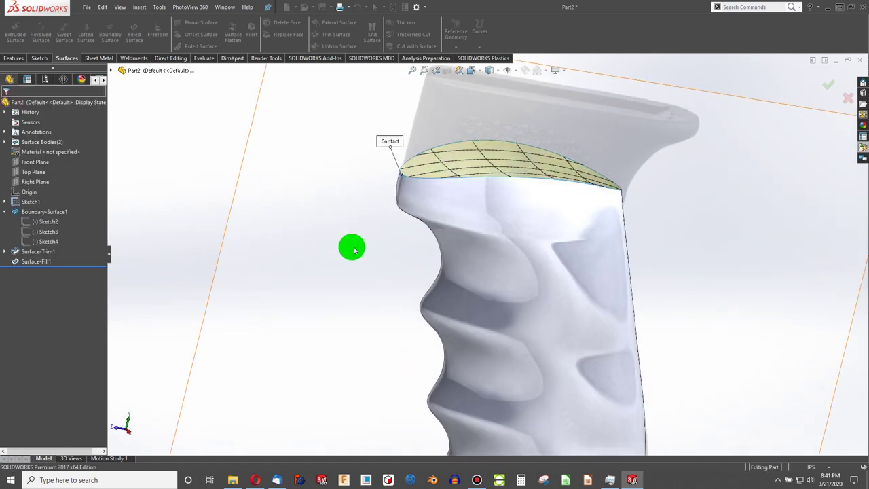
Close the open base of the grip with a Filled Surface on its elliptical edge.
{"action": "middle_click_drag", "start_coordinate": [351, 246], "coordinate": [527, 359]}
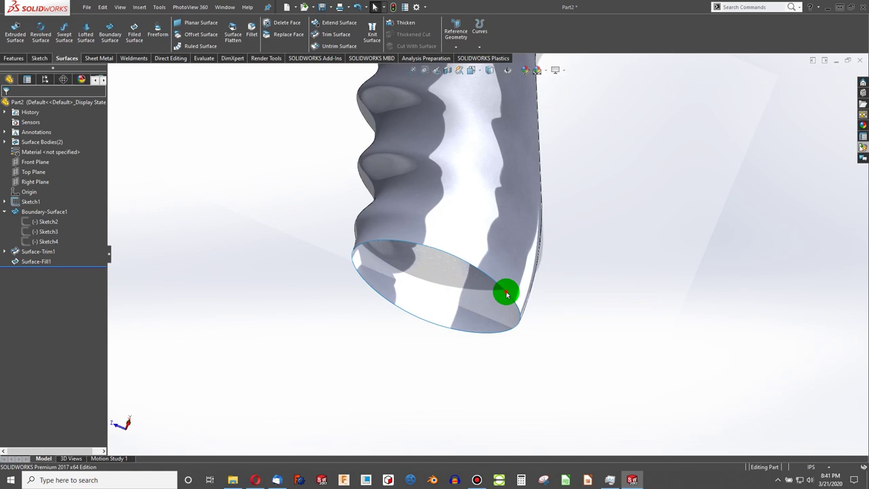
{"action": "left_click", "coordinate": [505, 291]}
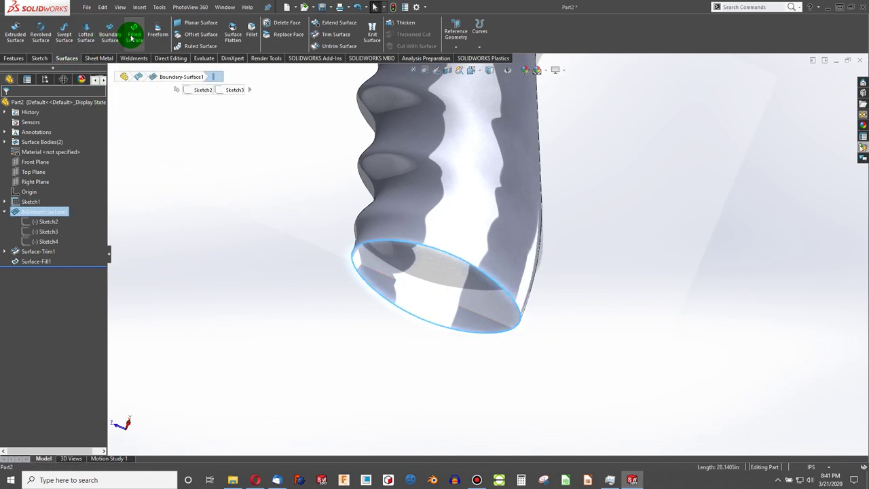
{"action": "left_click", "coordinate": [131, 39]}
{"action": "middle_click_drag", "start_coordinate": [403, 289], "coordinate": [358, 241]}
{"action": "left_click", "coordinate": [6, 105]}
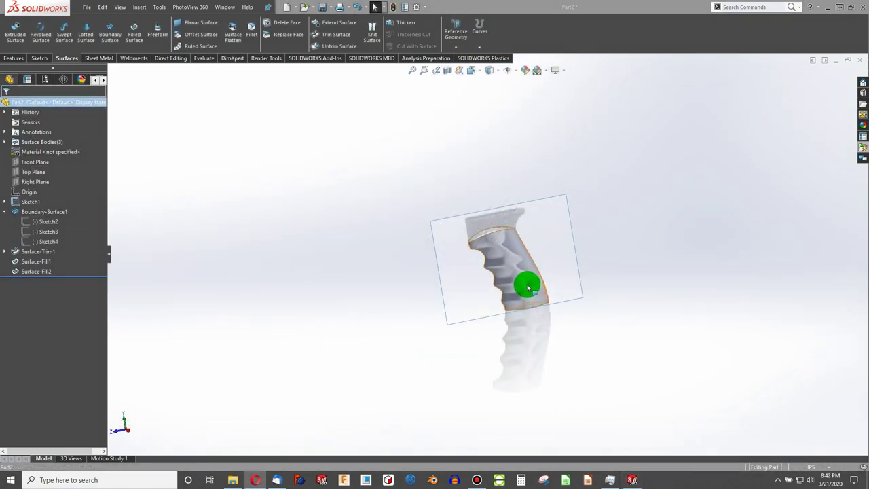
Examine the grip's separate surface bodies one by one: the trimmed body and the two end fills.
{"action": "scroll", "coordinate": [528, 287], "scroll_direction": "down", "scroll_amount": 4}
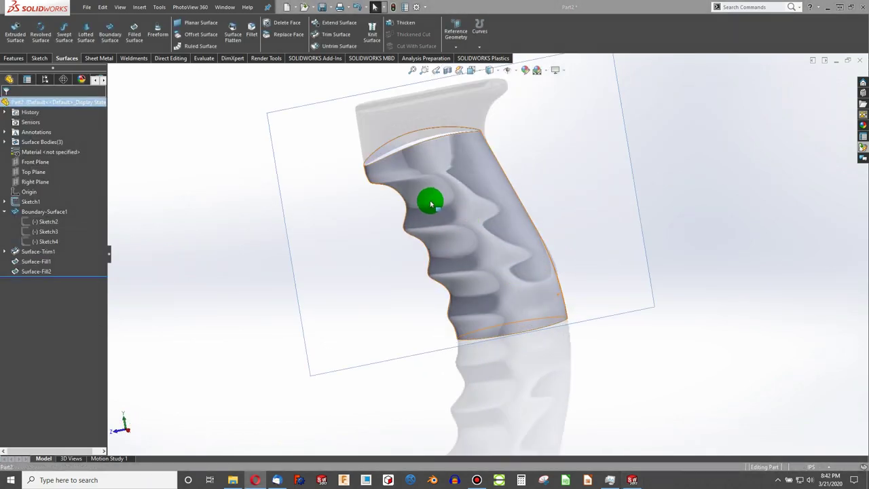
{"action": "scroll", "coordinate": [431, 203], "scroll_direction": "down", "scroll_amount": 2}
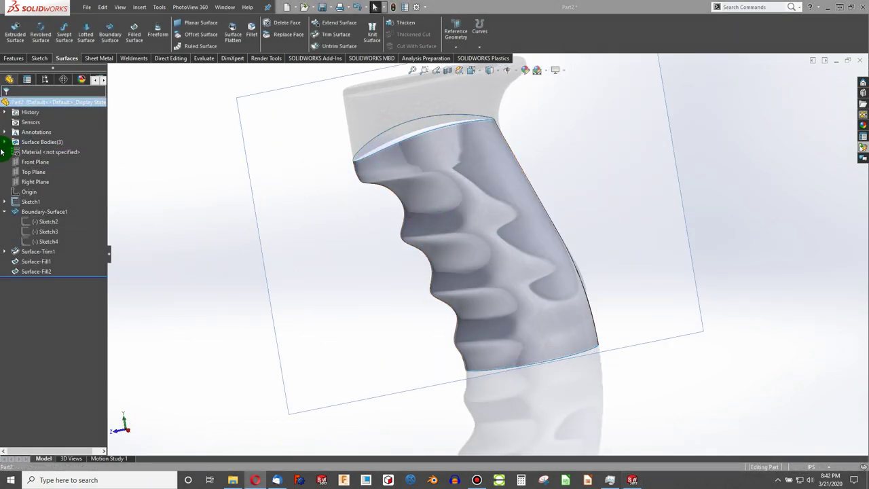
{"action": "left_click", "coordinate": [6, 144]}
{"action": "left_click", "coordinate": [43, 153]}
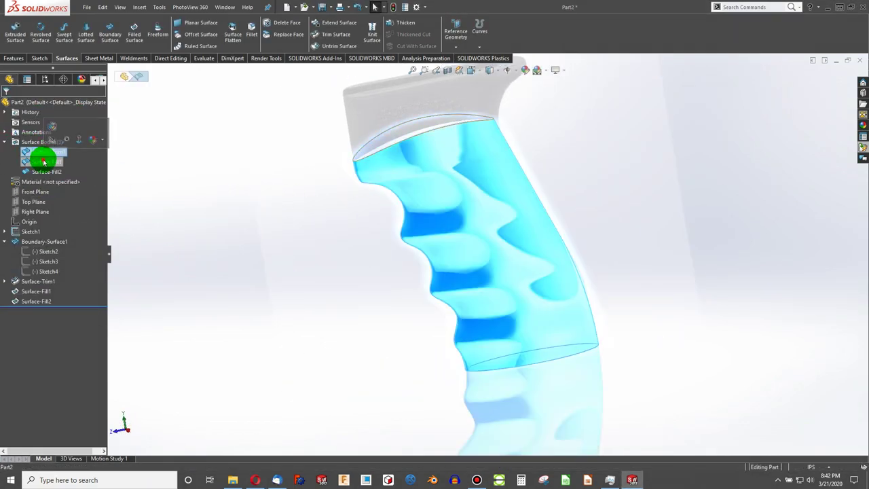
{"action": "left_click", "coordinate": [44, 162]}
{"action": "left_click", "coordinate": [46, 173]}
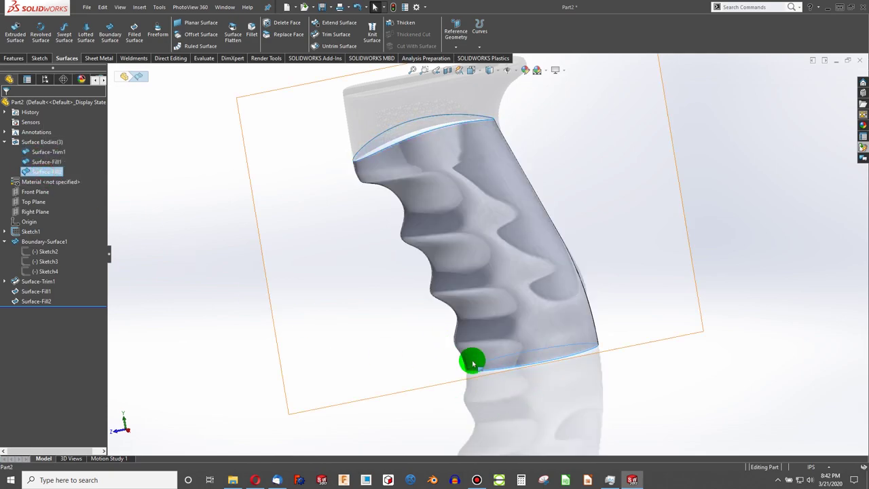
{"action": "left_click", "coordinate": [317, 192]}
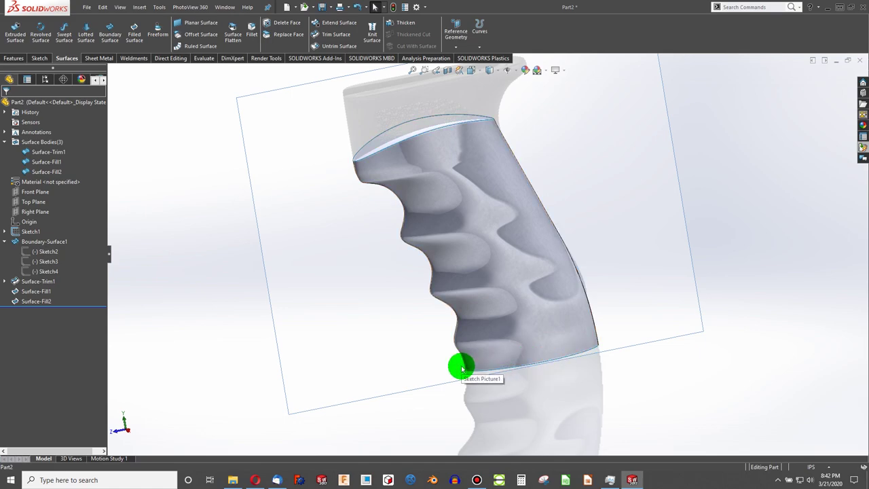
{"action": "middle_click_drag", "start_coordinate": [462, 369], "coordinate": [414, 100]}
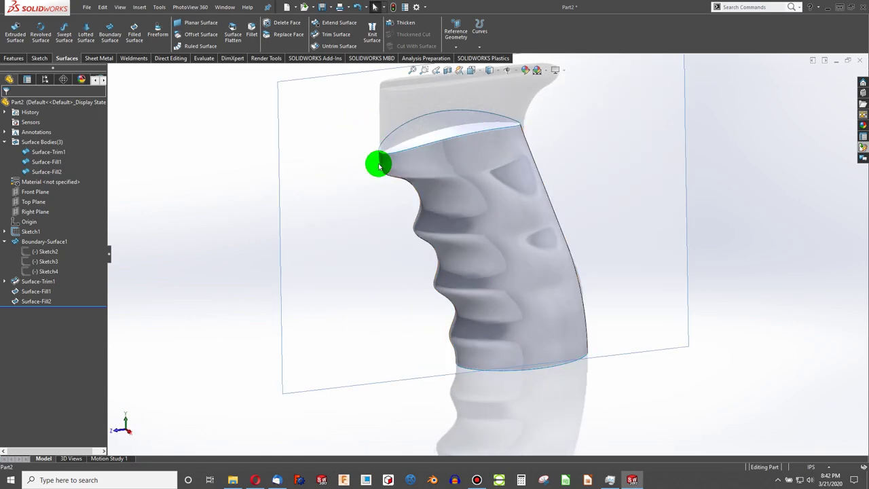
Knit the trimmed grip surface and both filled end surfaces into one surface body with Gap Control on.
{"action": "left_click", "coordinate": [42, 151]}
{"action": "left_click", "coordinate": [41, 162], "text": "ctrl"}
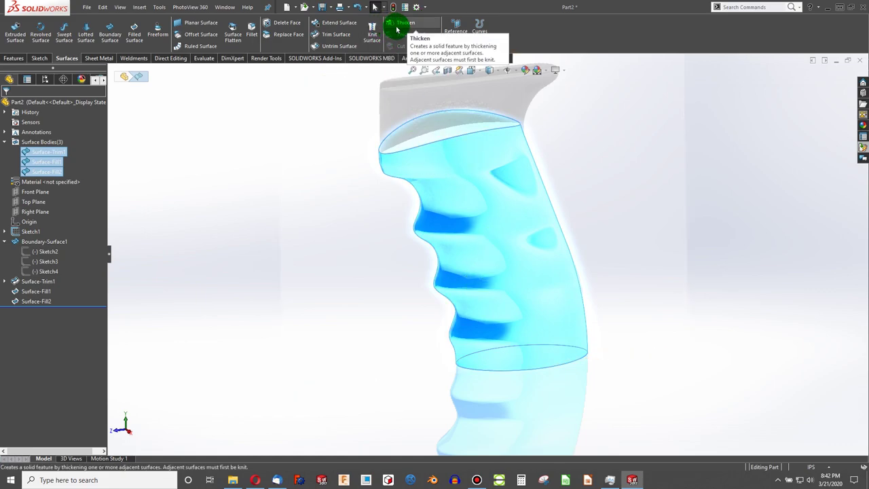
{"action": "left_click", "coordinate": [373, 34]}
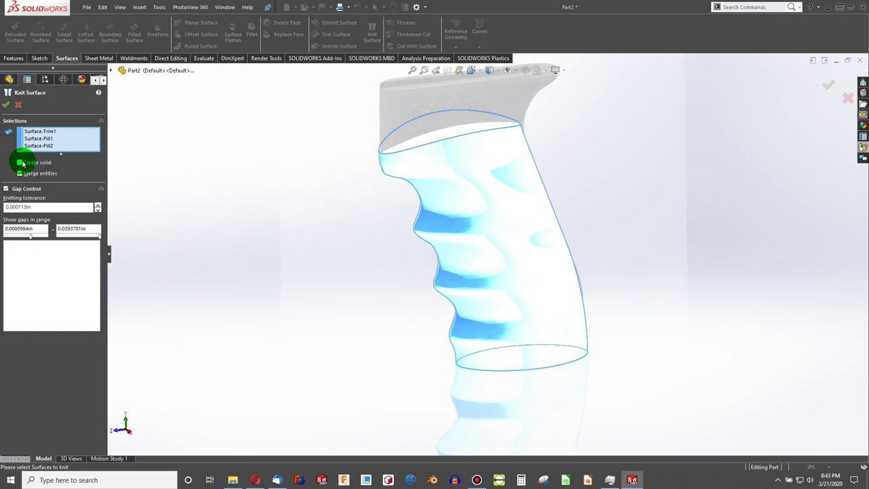
{"action": "left_click", "coordinate": [7, 102]}
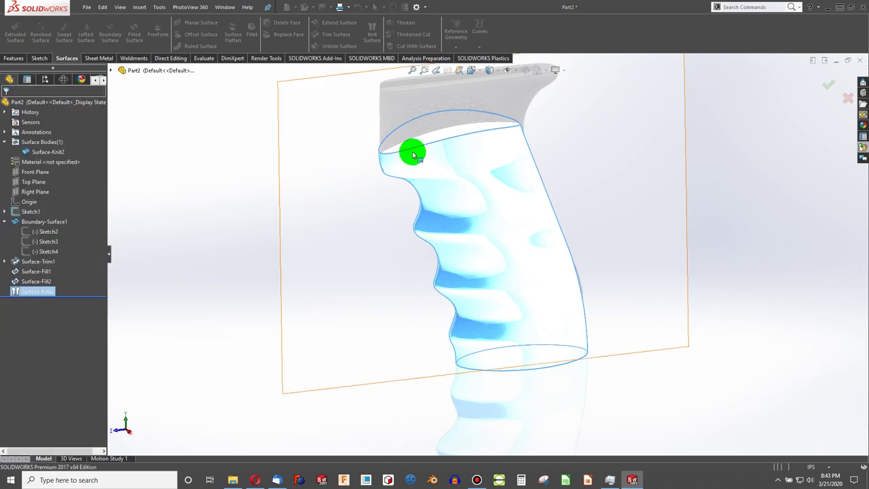
Fillet the grip's upper and lower end edges with a symmetric 1 in radius and circular profile.
{"action": "left_click", "coordinate": [428, 145]}
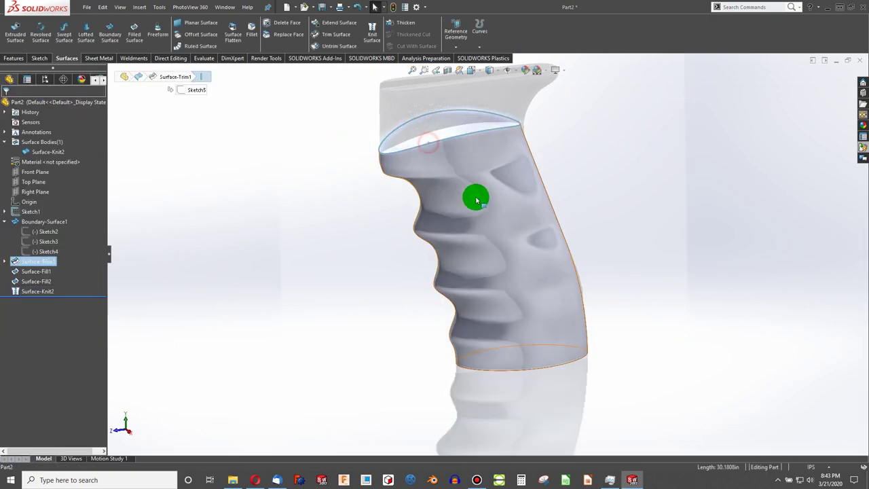
{"action": "left_click", "coordinate": [553, 369], "text": "ctrl"}
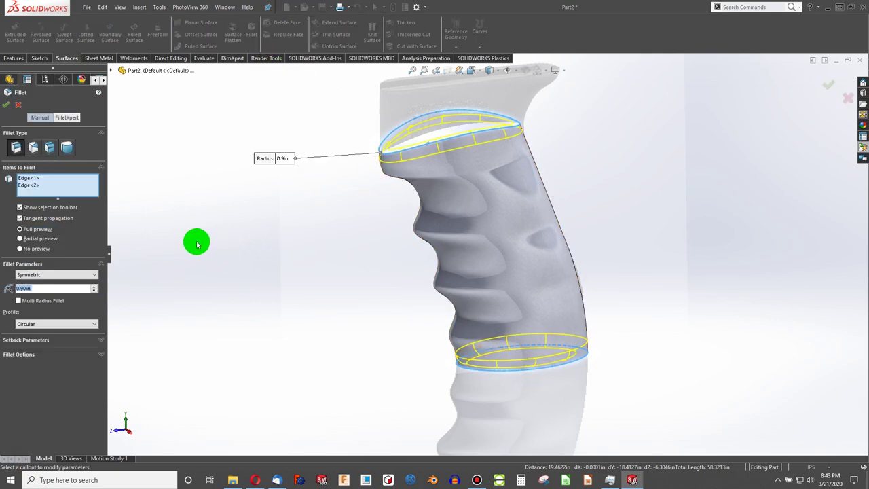
{"action": "type", "text": "1"}
{"action": "key", "text": "Return"}
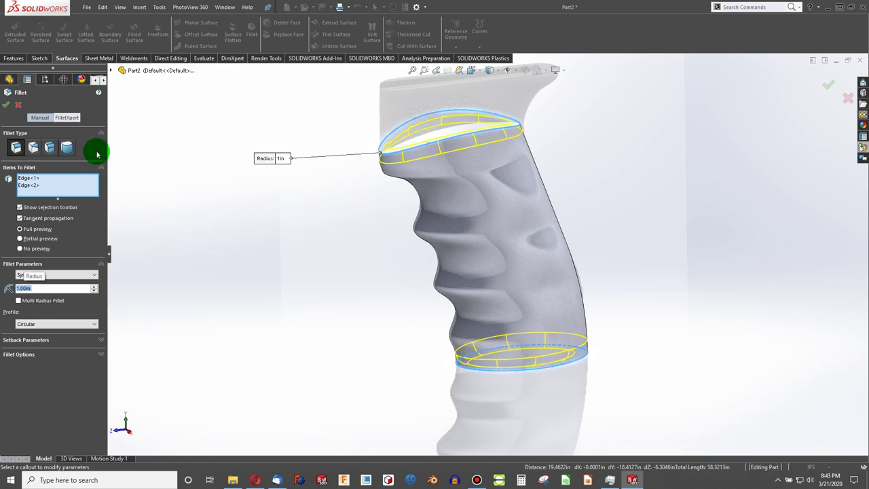
{"action": "left_click", "coordinate": [6, 106]}
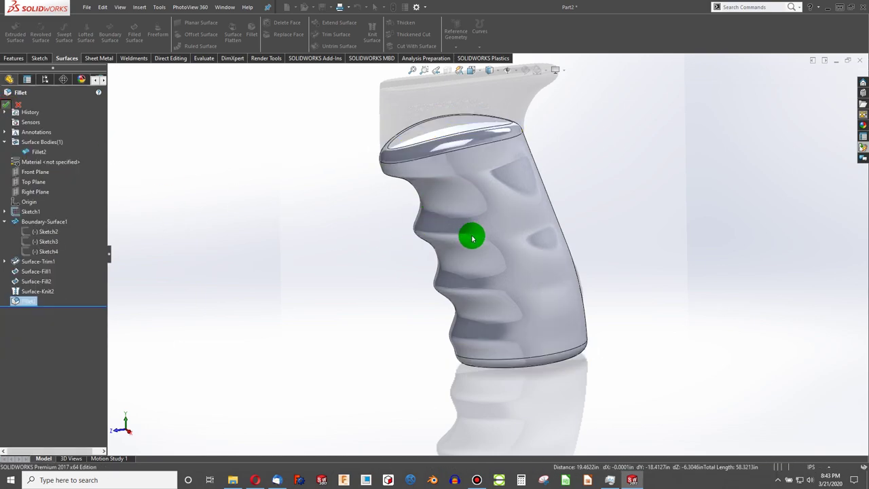
{"action": "middle_click_drag", "start_coordinate": [465, 217], "coordinate": [520, 242]}
{"action": "left_click", "coordinate": [521, 239]}
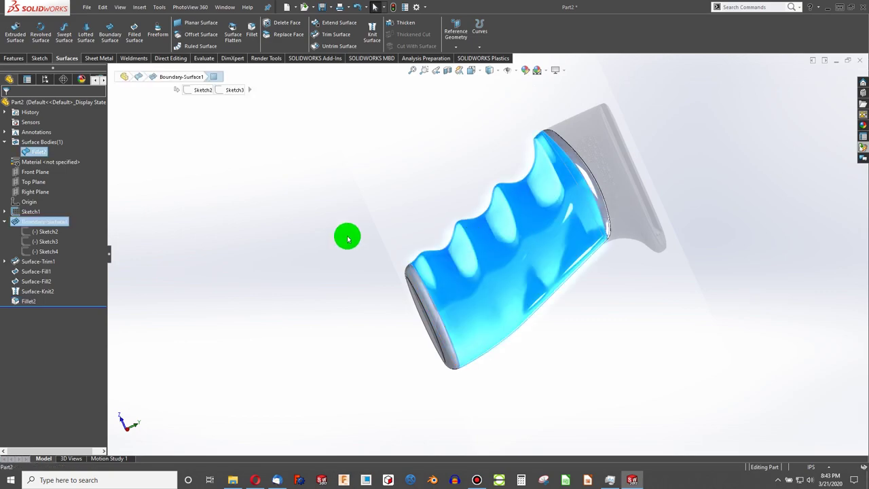
Thicken the knitted, filleted grip surface into a solid body with the Create solid from enclosed volume option.
{"action": "left_click", "coordinate": [7, 143]}
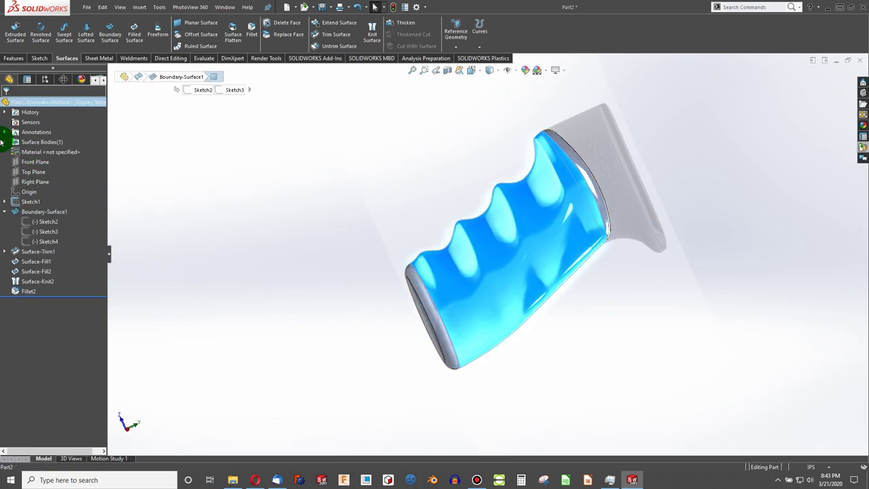
{"action": "left_click", "coordinate": [54, 143]}
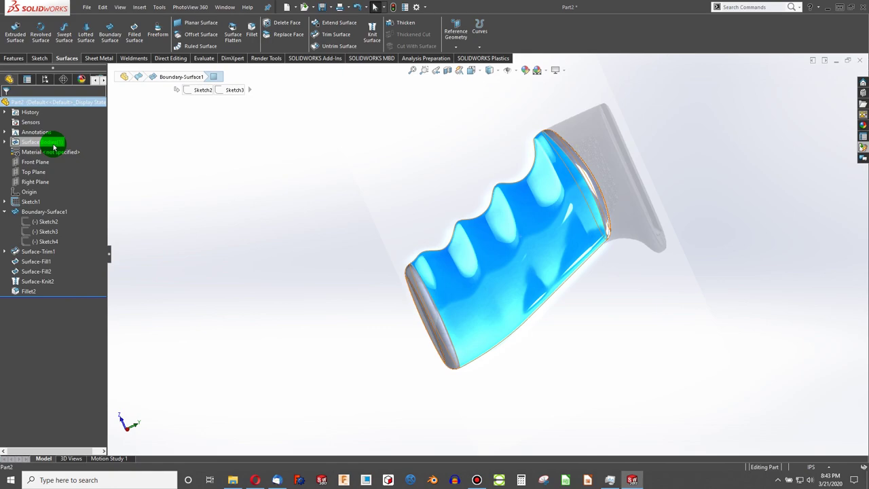
{"action": "left_click", "coordinate": [349, 128]}
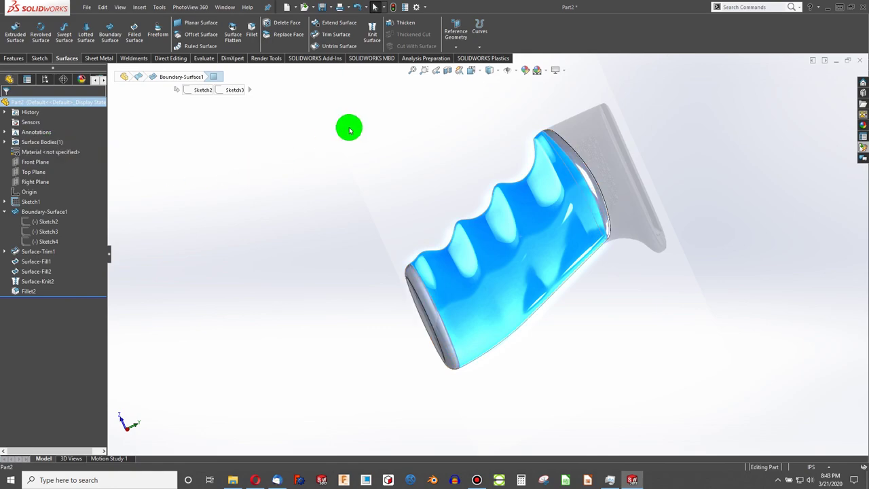
{"action": "left_click", "coordinate": [401, 28]}
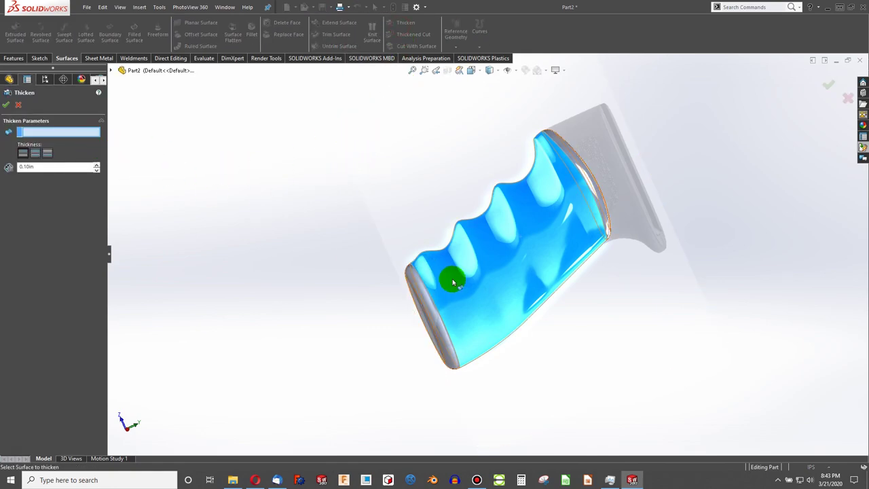
{"action": "left_click", "coordinate": [473, 311]}
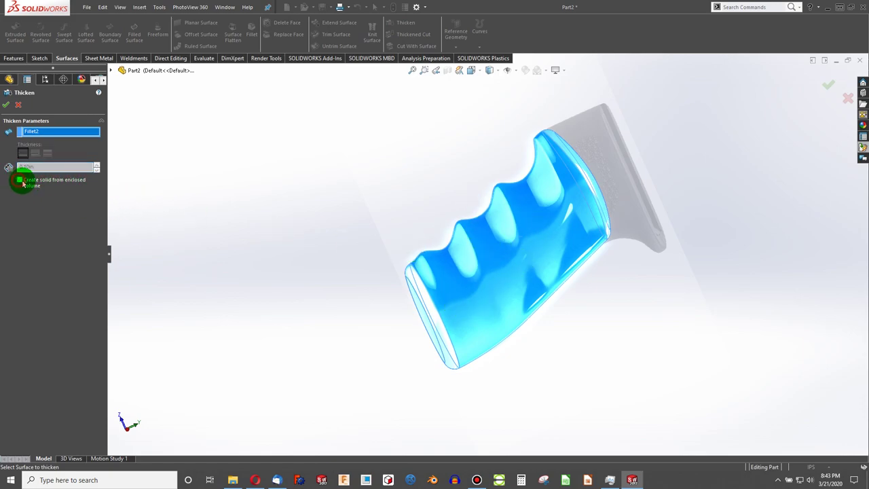
{"action": "left_click", "coordinate": [8, 105]}
{"action": "middle_click_drag", "start_coordinate": [378, 275], "coordinate": [533, 130]}
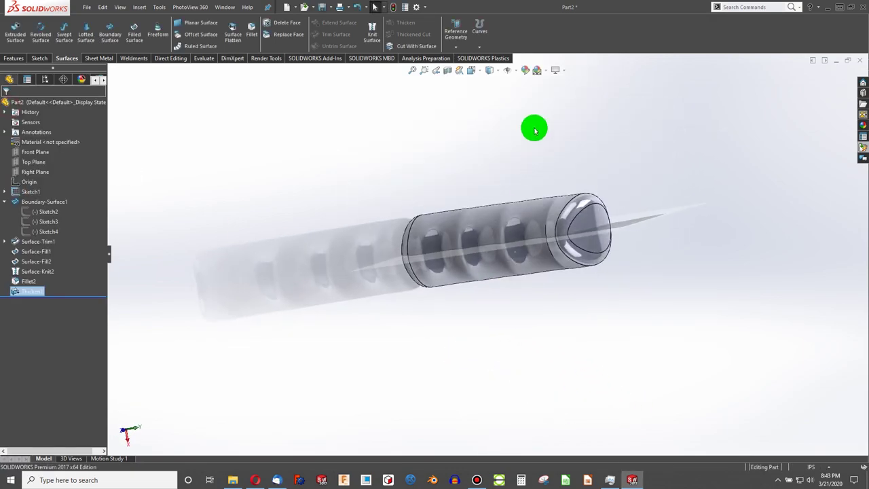
Hide Sketch1, which holds the reference picture, so only the grip body is displayed.
{"action": "left_click", "coordinate": [457, 73]}
{"action": "left_click", "coordinate": [24, 194]}
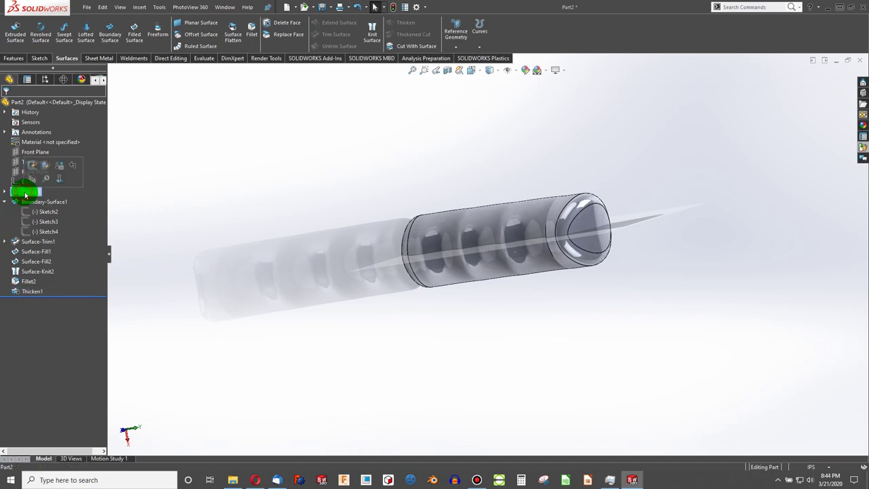
{"action": "middle_click_drag", "start_coordinate": [113, 213], "coordinate": [555, 234]}
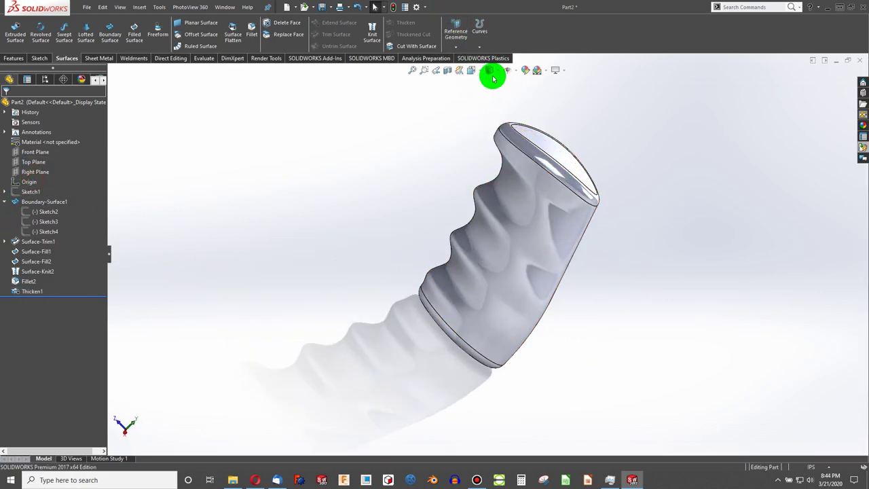
Section the grip with a plane parallel to the Front Plane, offset 9.59 in, and examine its interior.
{"action": "left_click", "coordinate": [449, 73]}
{"action": "middle_click_drag", "start_coordinate": [541, 237], "coordinate": [562, 311]}
{"action": "left_click_drag", "start_coordinate": [491, 231], "coordinate": [417, 191]}
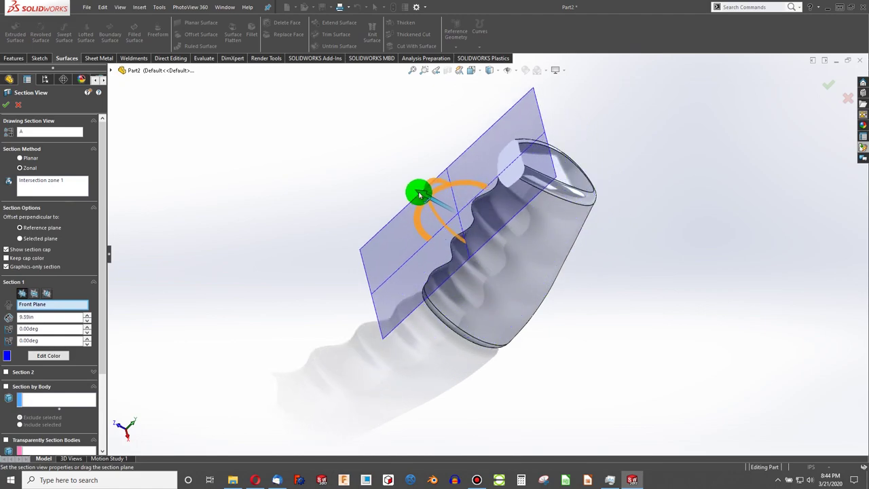
{"action": "left_click", "coordinate": [9, 107]}
{"action": "middle_click_drag", "start_coordinate": [476, 217], "coordinate": [609, 258]}
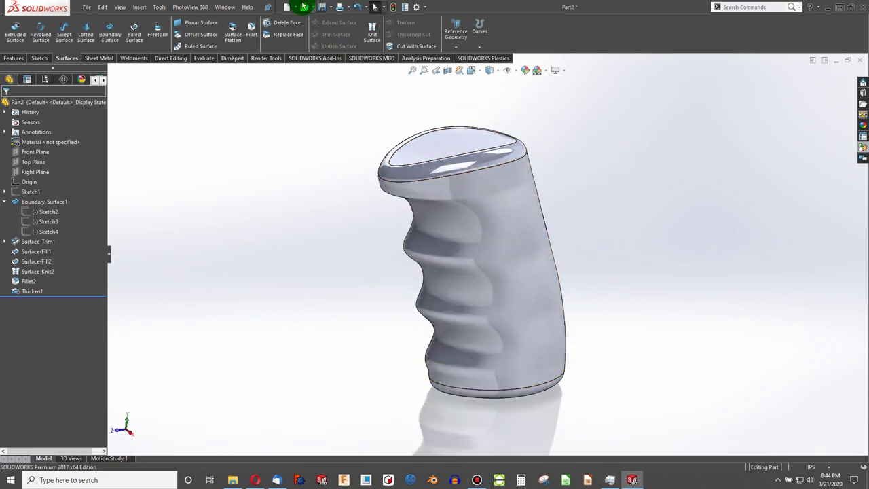
Create a new part and start a sketch on the Front Plane.
{"action": "left_click", "coordinate": [286, 10]}
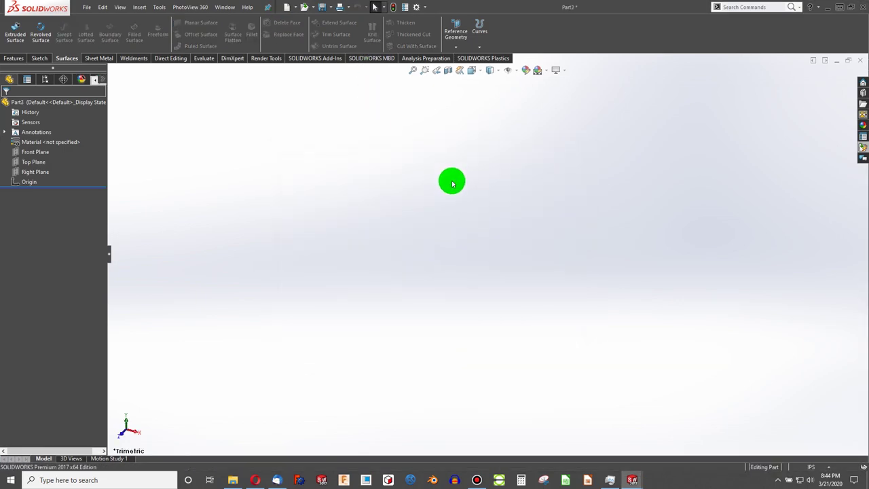
{"action": "left_click", "coordinate": [34, 152]}
{"action": "left_click", "coordinate": [38, 58]}
{"action": "left_click", "coordinate": [18, 32]}
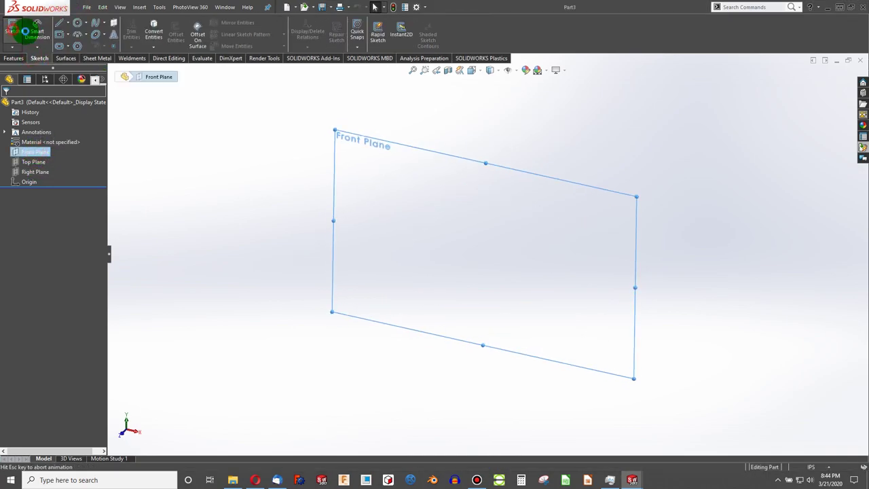
Sketch a shallow, upward-opening three-point arc above the origin, about 3.7 in wide with a radius of about 5.11 in.
{"action": "left_click", "coordinate": [77, 35]}
{"action": "left_click_drag", "start_coordinate": [425, 205], "coordinate": [589, 205]}
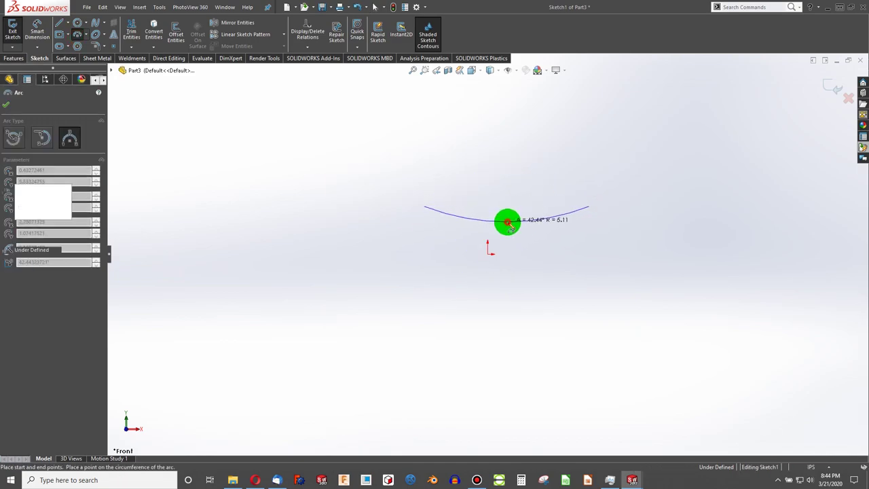
{"action": "left_click", "coordinate": [507, 221]}
{"action": "key", "text": "Escape"}
Add a Vertical relation between the arc's midpoint and the origin.
{"action": "left_click", "coordinate": [508, 223]}
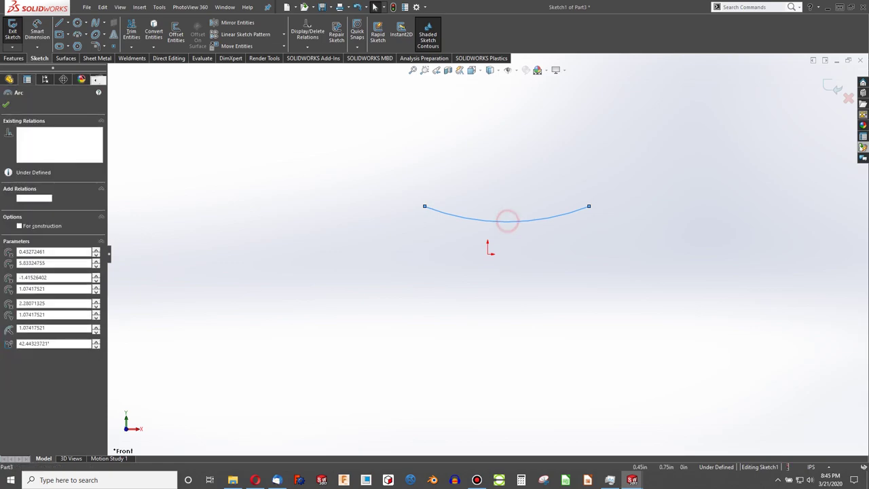
{"action": "left_click", "coordinate": [507, 220]}
{"action": "left_click", "coordinate": [485, 262]}
{"action": "left_click", "coordinate": [488, 256], "text": "ctrl"}
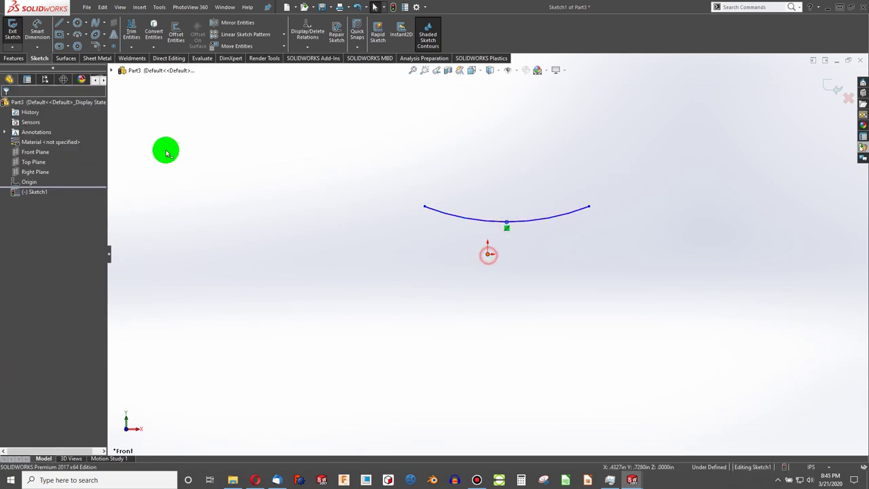
{"action": "left_click", "coordinate": [12, 265]}
{"action": "left_click", "coordinate": [220, 276]}
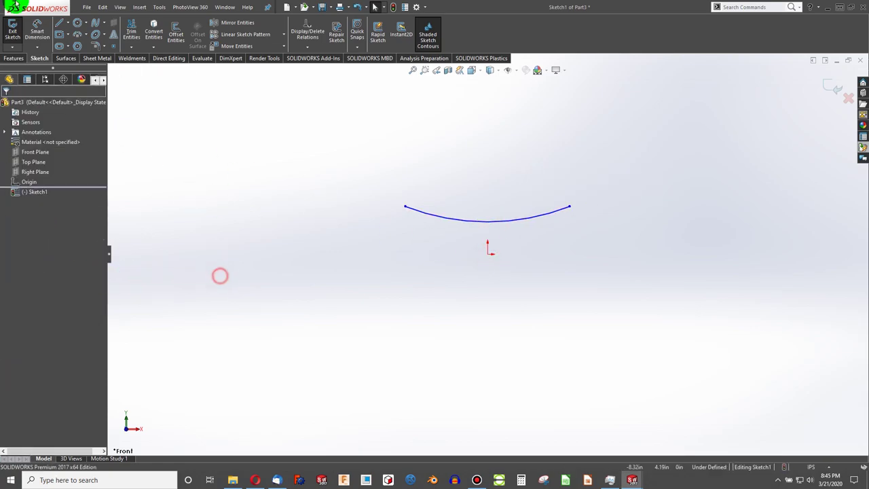
Dimension the distance between the arc's two endpoints as 5 in.
{"action": "left_click", "coordinate": [37, 31]}
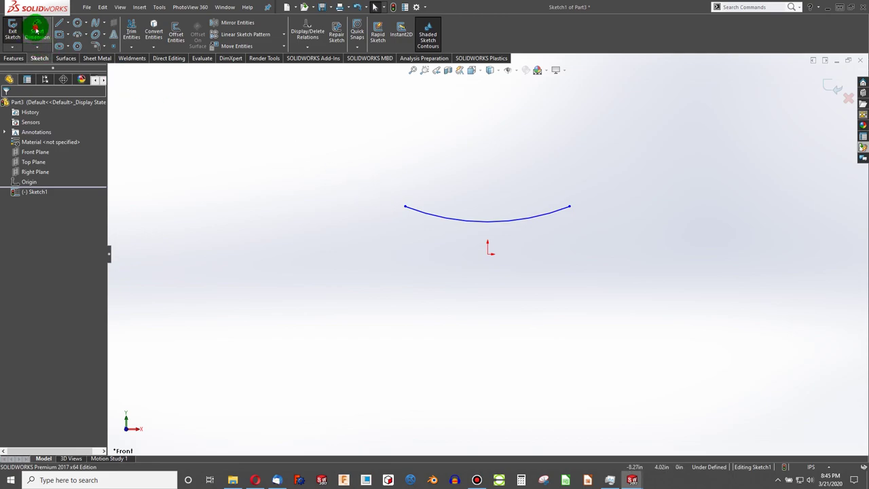
{"action": "left_click", "coordinate": [405, 206]}
{"action": "left_click", "coordinate": [567, 211]}
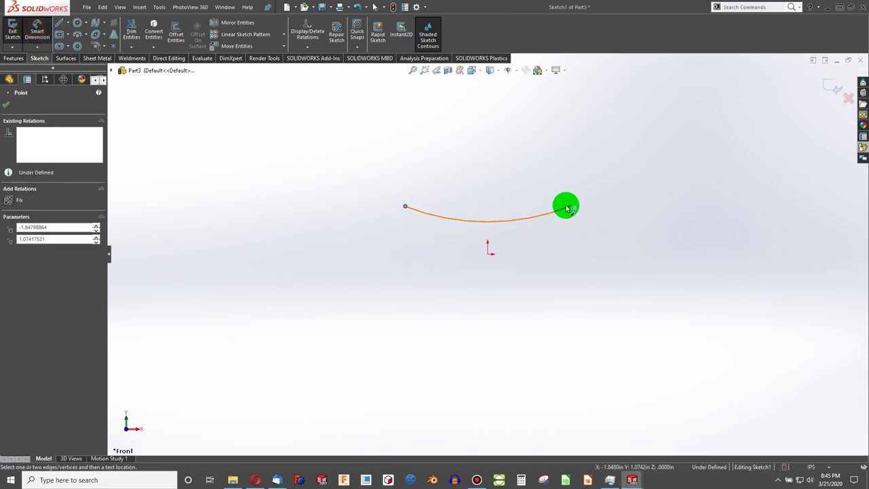
{"action": "left_click", "coordinate": [528, 172]}
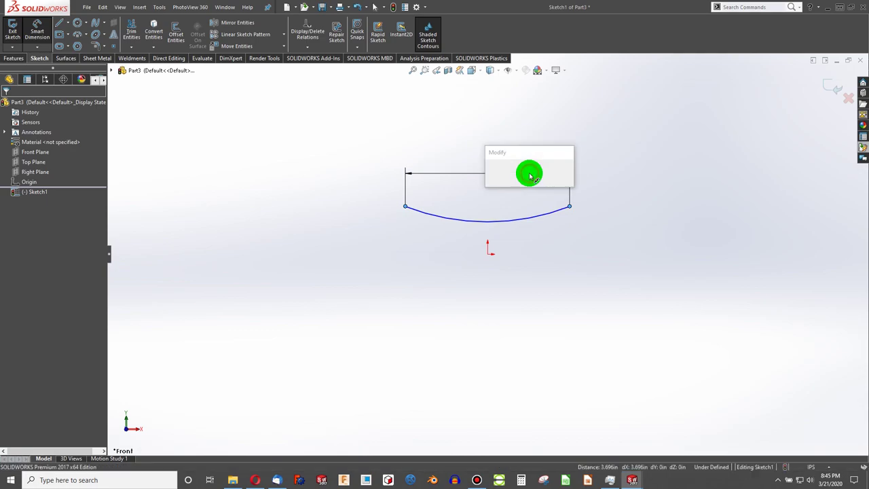
{"action": "key", "text": "Return"}
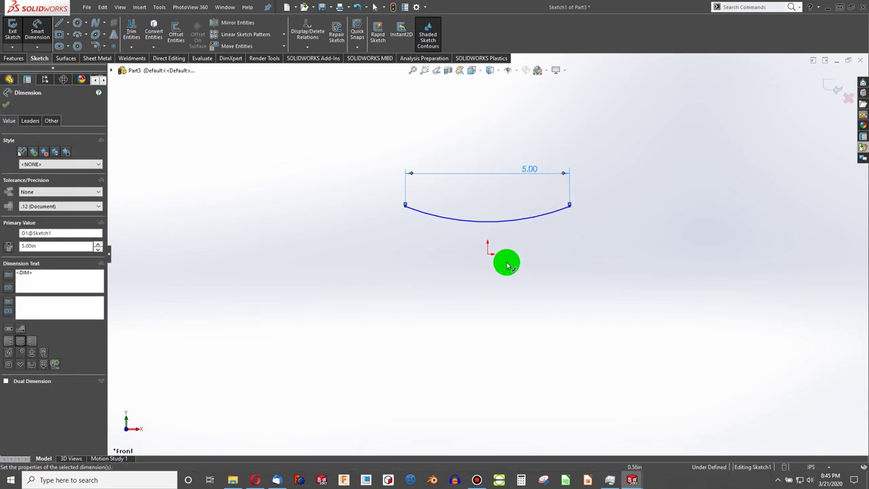
Dimension the vertical distance from the origin to the arc's midpoint as 1 in.
{"action": "scroll", "coordinate": [508, 266], "scroll_direction": "down", "scroll_amount": 3}
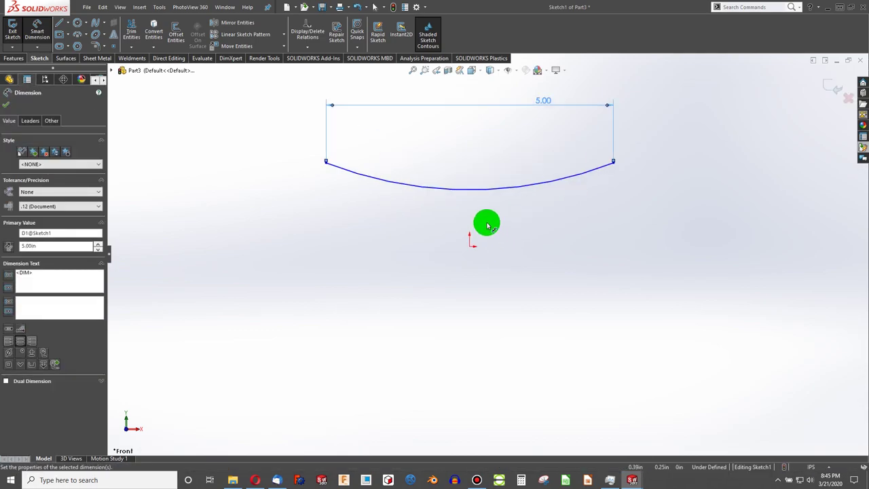
{"action": "left_click", "coordinate": [468, 190]}
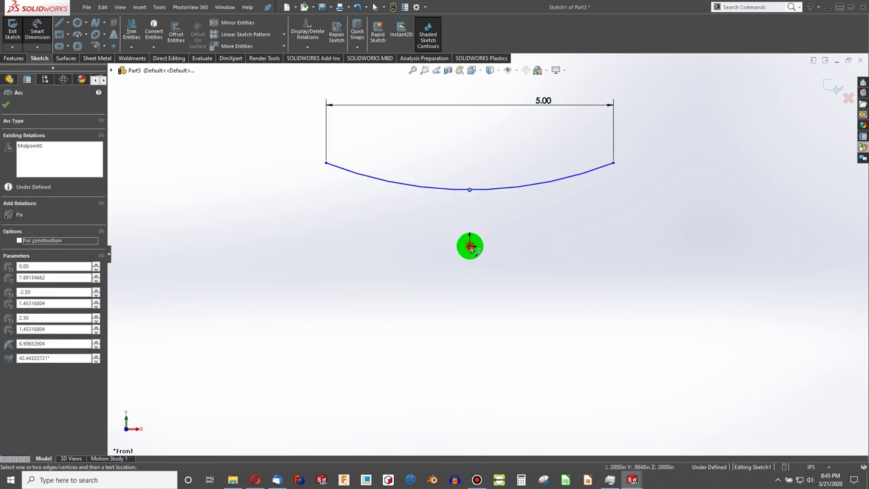
{"action": "left_click", "coordinate": [445, 218]}
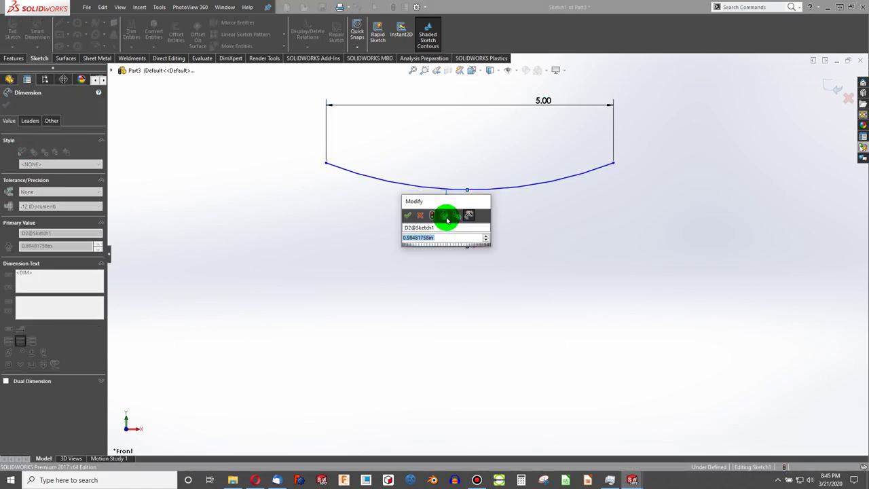
{"action": "type", "text": "1"}
{"action": "key", "text": "Return"}
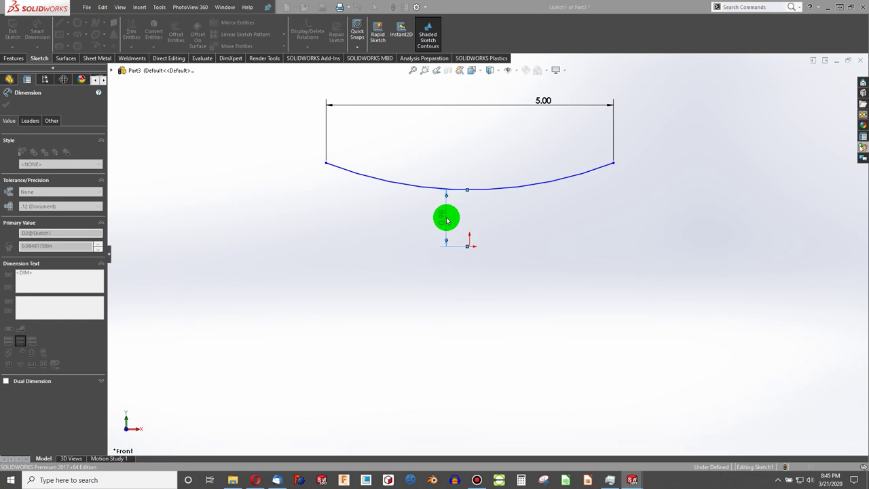
Dimension the vertical distance from the origin to the arc's right endpoint as 1.5 in.
{"action": "scroll", "coordinate": [479, 248], "scroll_direction": "up", "scroll_amount": 2}
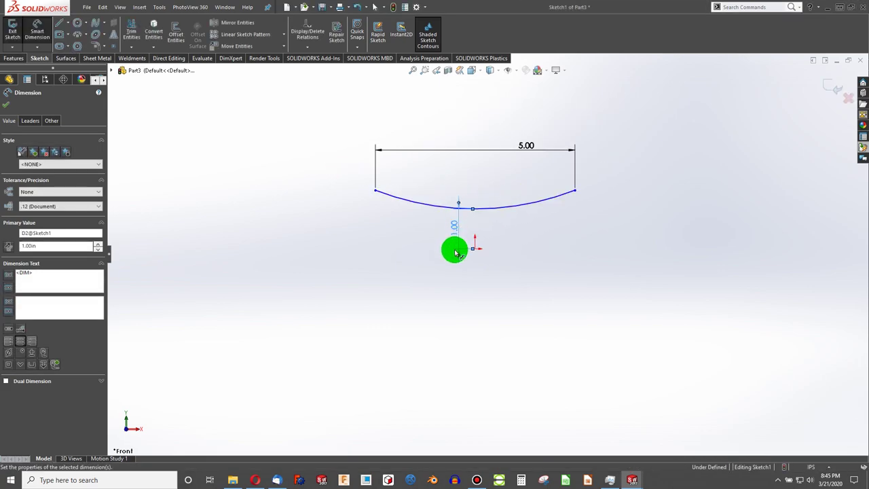
{"action": "left_click", "coordinate": [476, 248]}
{"action": "left_click", "coordinate": [574, 191]}
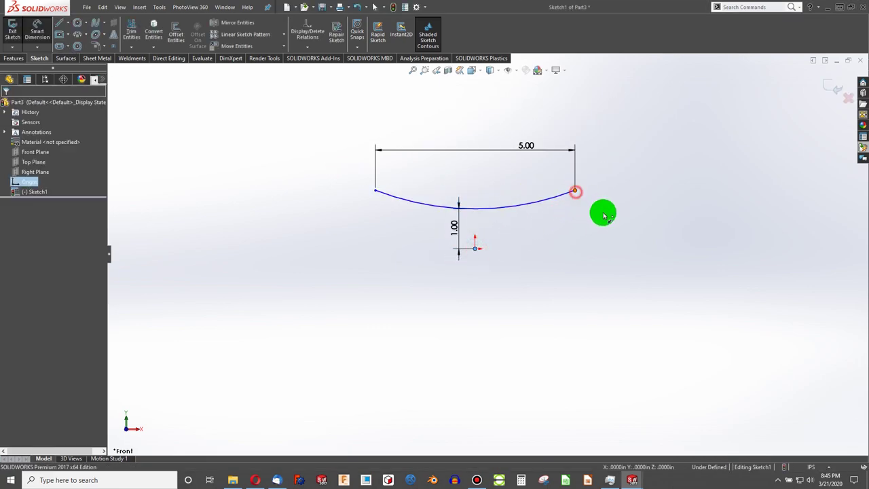
{"action": "left_click", "coordinate": [615, 216]}
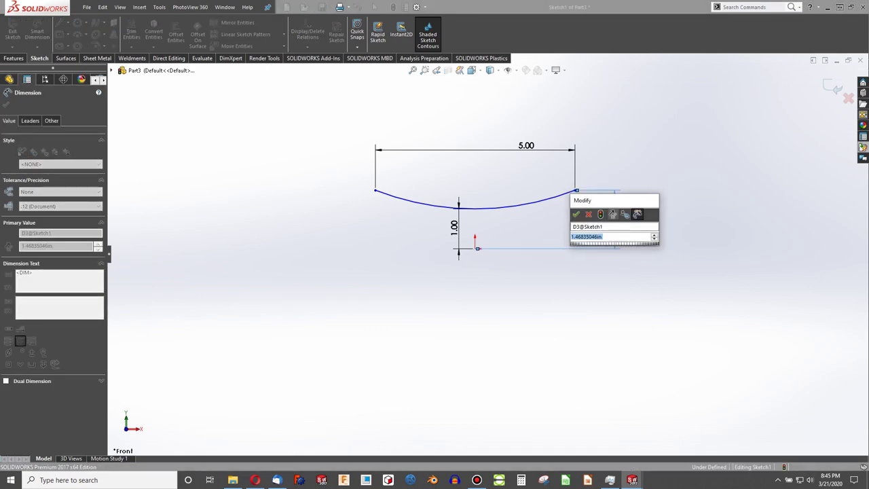
{"action": "type", "text": "1.5"}
{"action": "key", "text": "Return"}
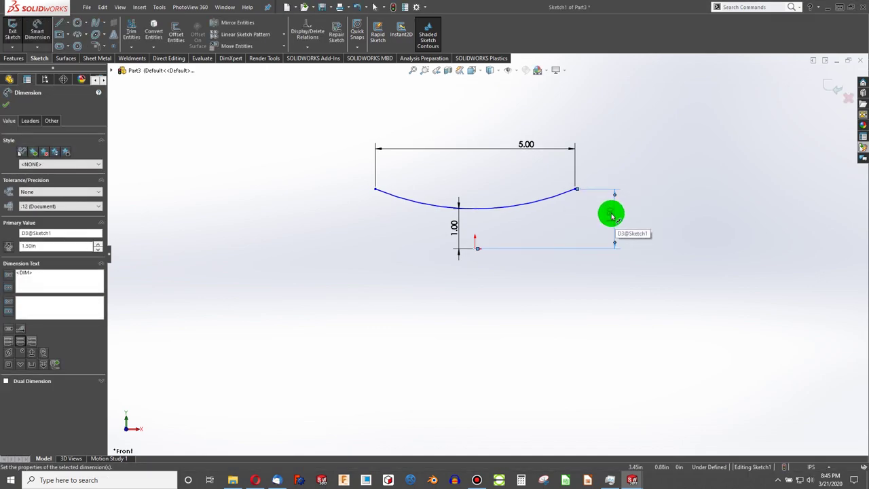
{"action": "key", "text": "Escape"}
Add a Vertical relation between the arc's center point and the origin to fully define the arc.
{"action": "left_click_drag", "start_coordinate": [575, 192], "coordinate": [523, 119]}
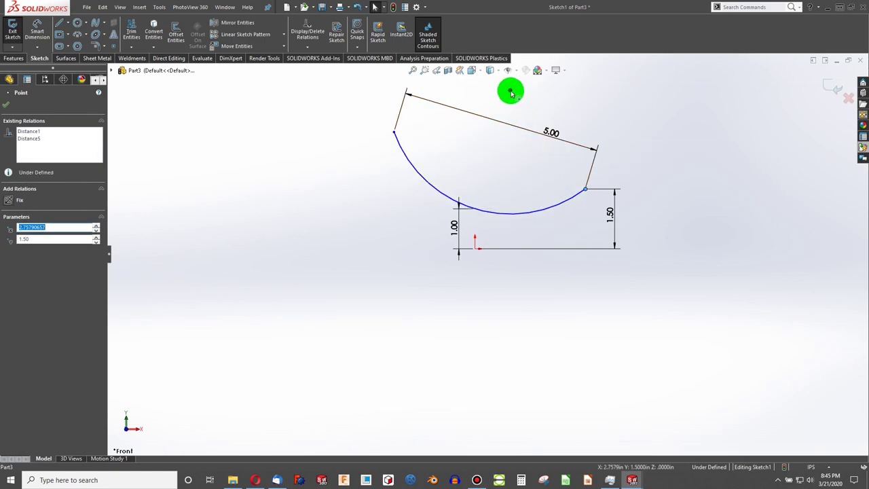
{"action": "left_click", "coordinate": [476, 248], "text": "ctrl"}
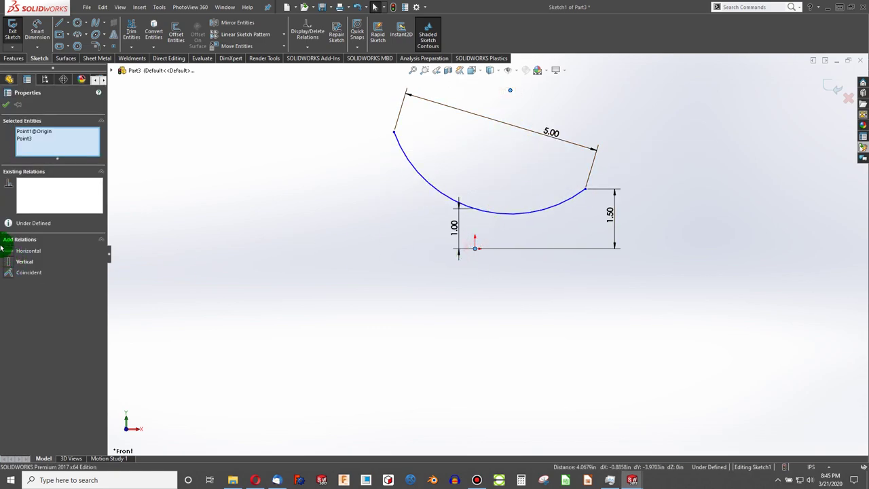
{"action": "left_click", "coordinate": [13, 262]}
{"action": "left_click", "coordinate": [238, 271]}
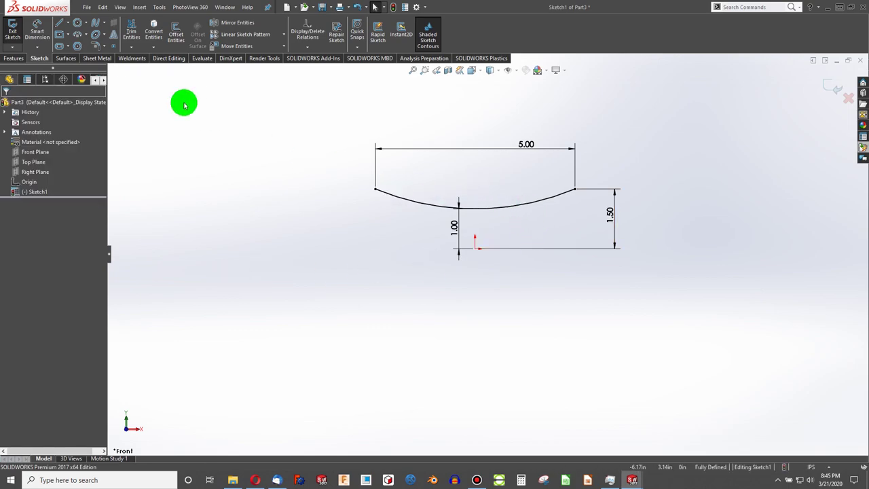
Draw a horizontal centerline about 2.7 in long from the origin toward the arc's right end.
{"action": "scroll", "coordinate": [475, 291], "scroll_direction": "down", "scroll_amount": 3}
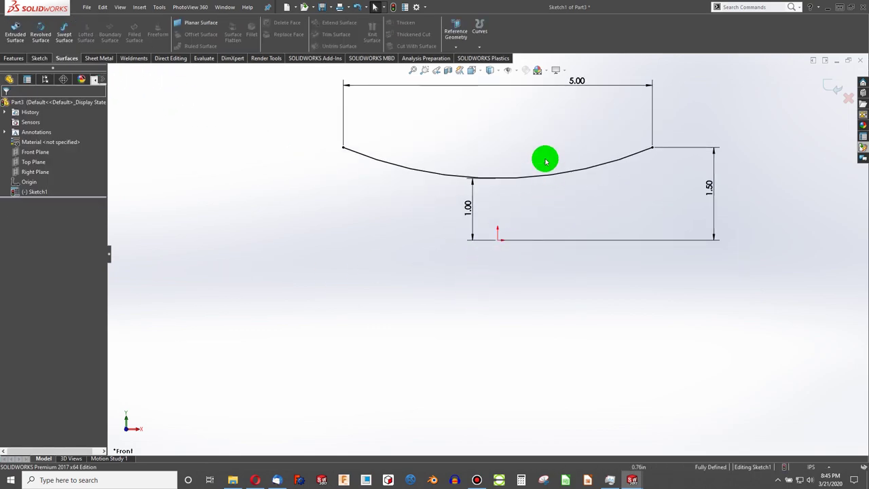
{"action": "left_click", "coordinate": [39, 58]}
{"action": "left_click", "coordinate": [67, 23]}
{"action": "left_click", "coordinate": [68, 38]}
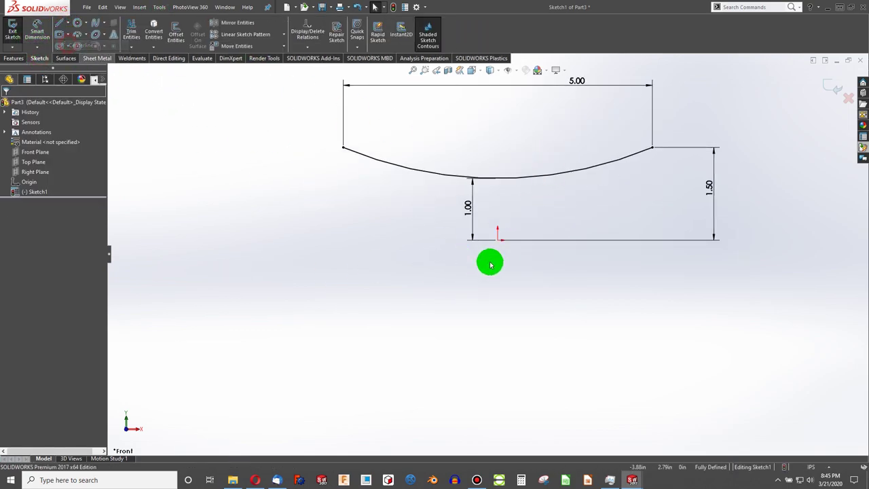
{"action": "left_click", "coordinate": [497, 240]}
{"action": "left_click", "coordinate": [663, 241]}
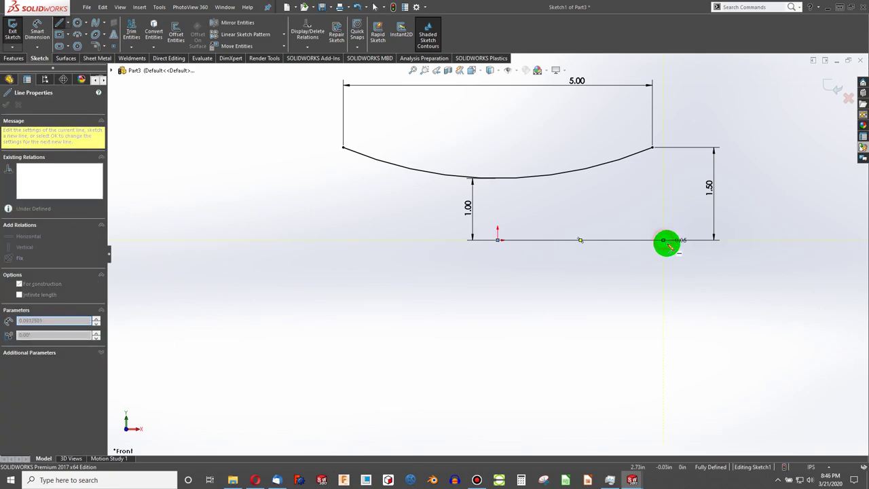
{"action": "key", "text": "Escape"}
Add a Vertical relation between the centerline's right endpoint and the arc's right endpoint.
{"action": "left_click", "coordinate": [663, 240]}
{"action": "left_click", "coordinate": [652, 147], "text": "ctrl"}
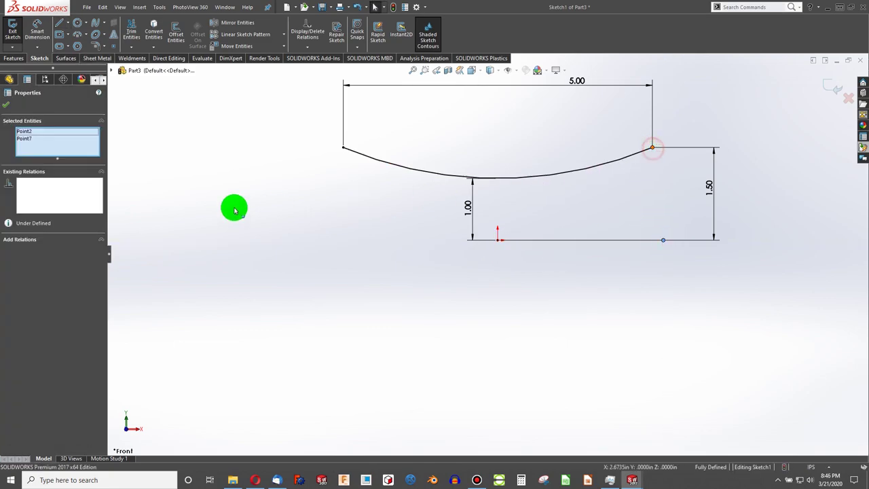
{"action": "left_click", "coordinate": [10, 261]}
{"action": "left_click", "coordinate": [261, 285]}
Revolve the arc as a surface 360 degrees around the horizontal centerline.
{"action": "middle_click_drag", "start_coordinate": [504, 231], "coordinate": [463, 266]}
{"action": "left_click", "coordinate": [533, 250]}
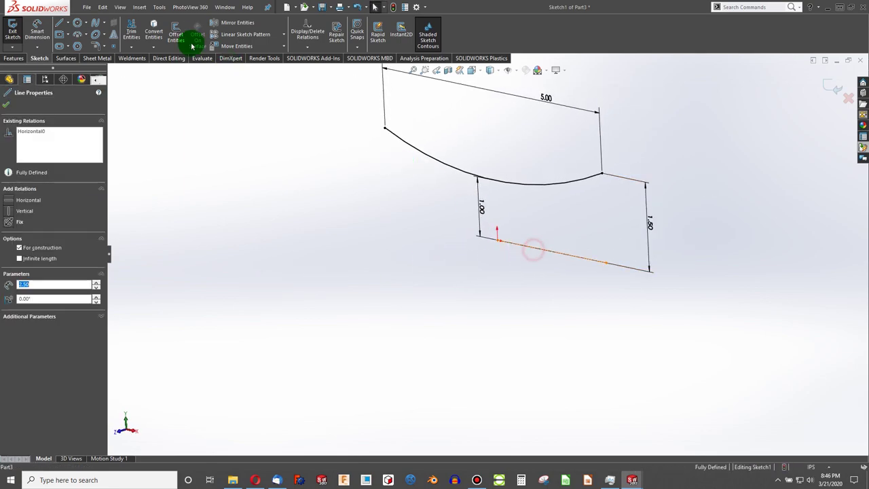
{"action": "left_click", "coordinate": [13, 58]}
{"action": "left_click", "coordinate": [66, 58]}
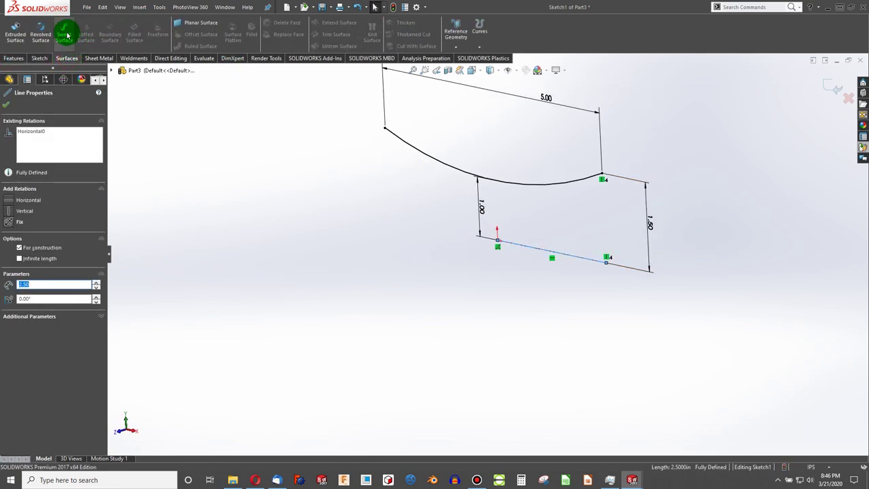
{"action": "left_click", "coordinate": [42, 35]}
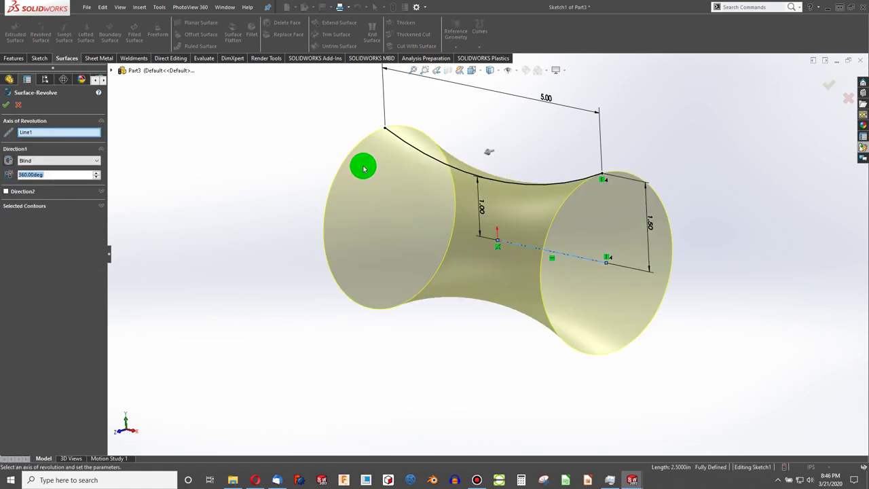
{"action": "left_click", "coordinate": [9, 105]}
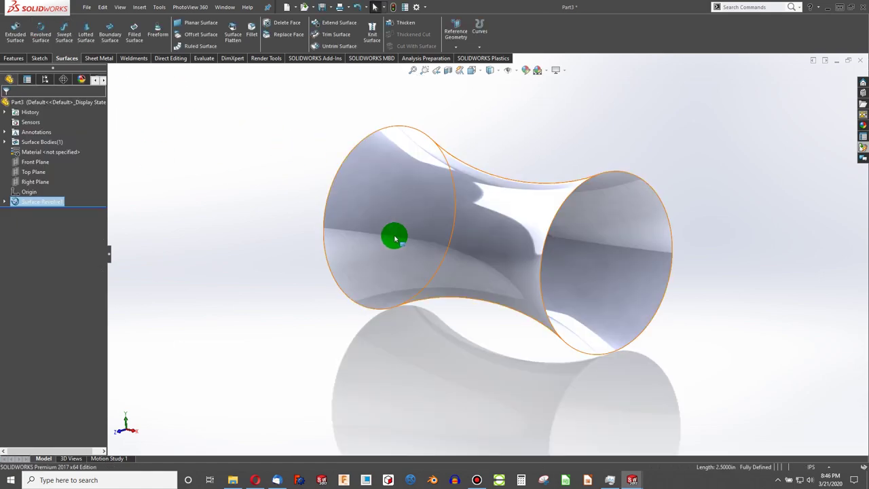
Start a new sketch on the Right Plane.
{"action": "middle_click_drag", "start_coordinate": [474, 224], "coordinate": [420, 205]}
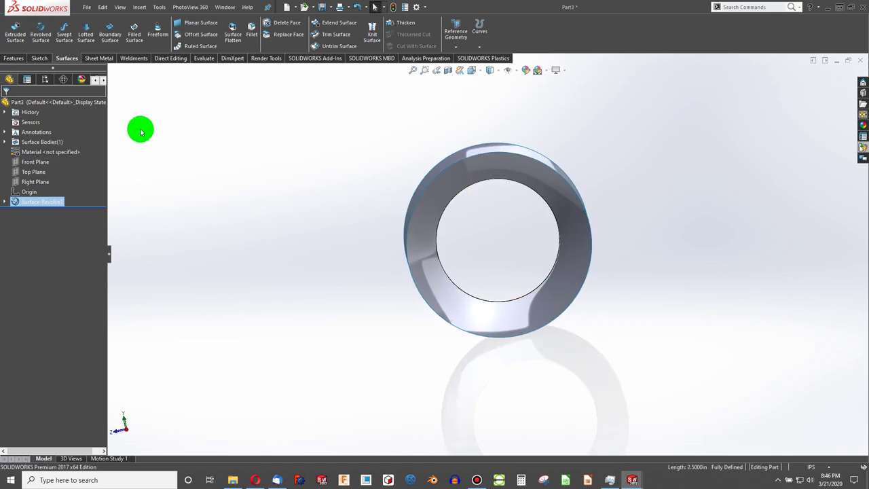
{"action": "left_click", "coordinate": [39, 181]}
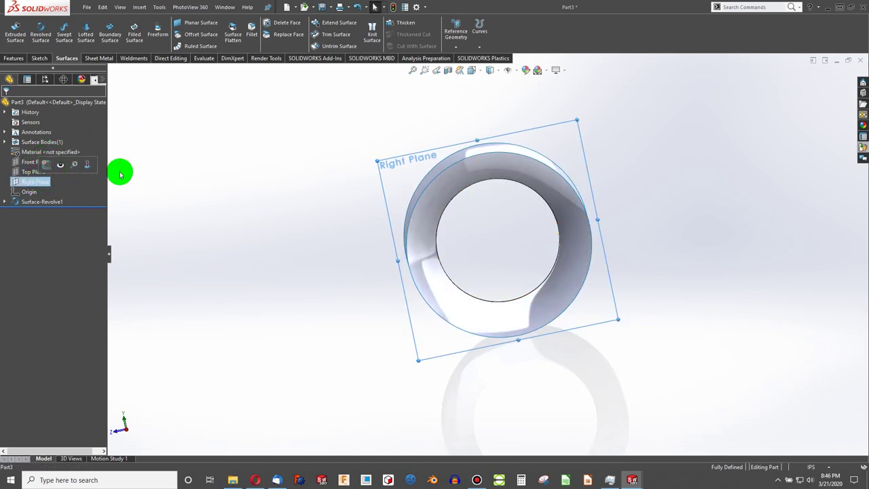
{"action": "left_click", "coordinate": [40, 58]}
{"action": "left_click", "coordinate": [21, 33]}
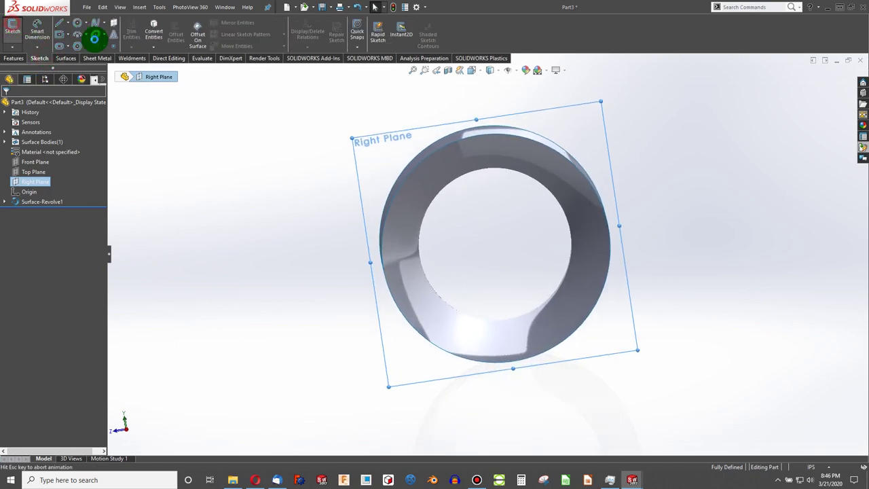
{"action": "left_click", "coordinate": [77, 24]}
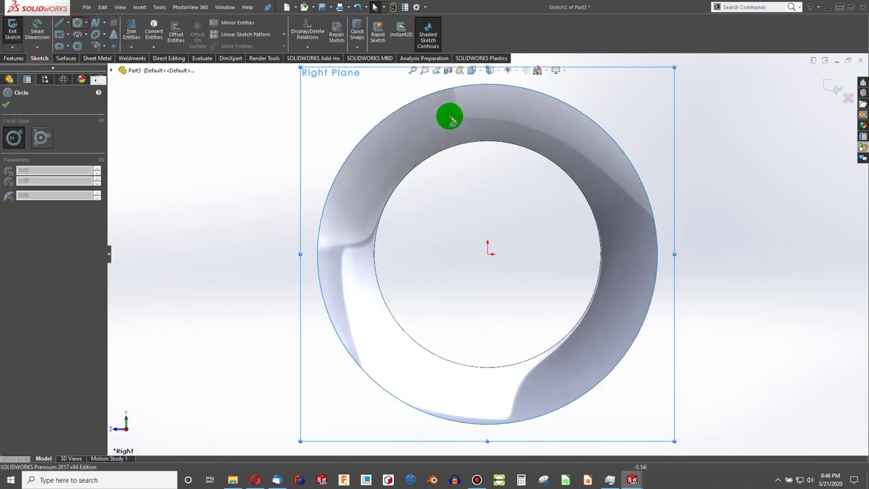
{"action": "left_click", "coordinate": [488, 112]}
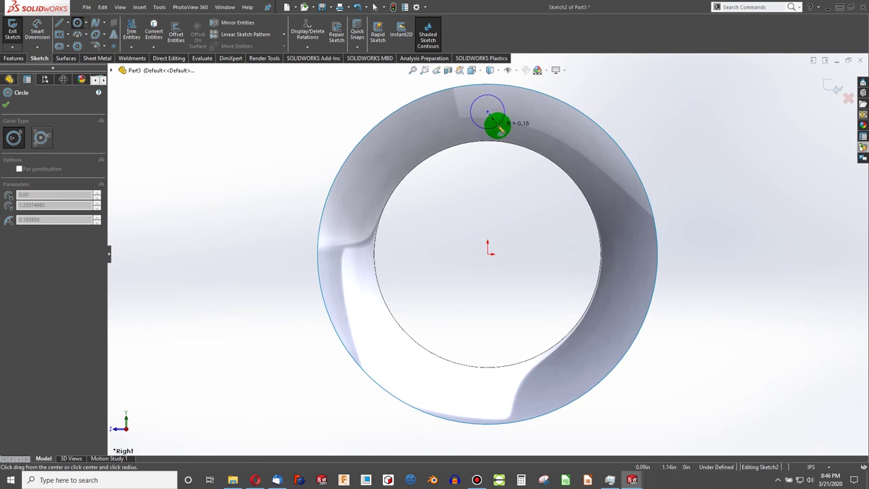
{"action": "key", "text": "Escape"}
Sketch a semicircular 3-point arc above the origin, about 0.4 in in radius, bulging up across the inner circle of the revolved surface.
{"action": "left_click", "coordinate": [78, 34]}
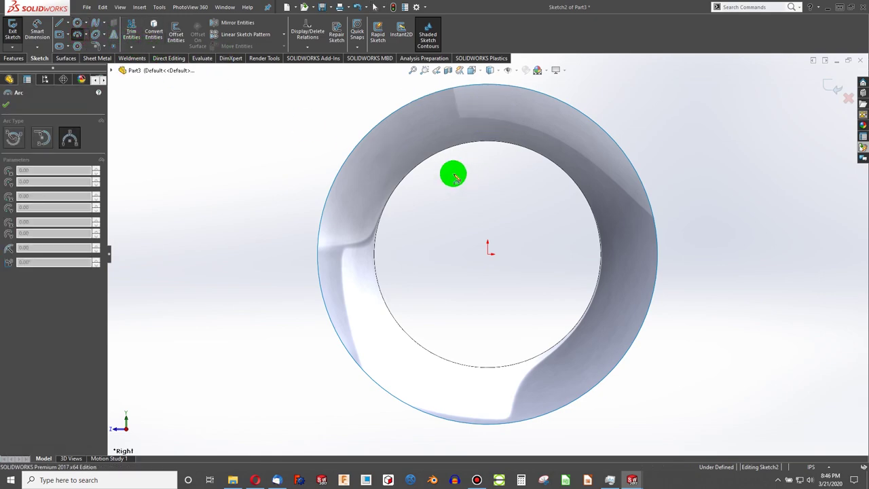
{"action": "left_click_drag", "start_coordinate": [430, 165], "coordinate": [525, 166]}
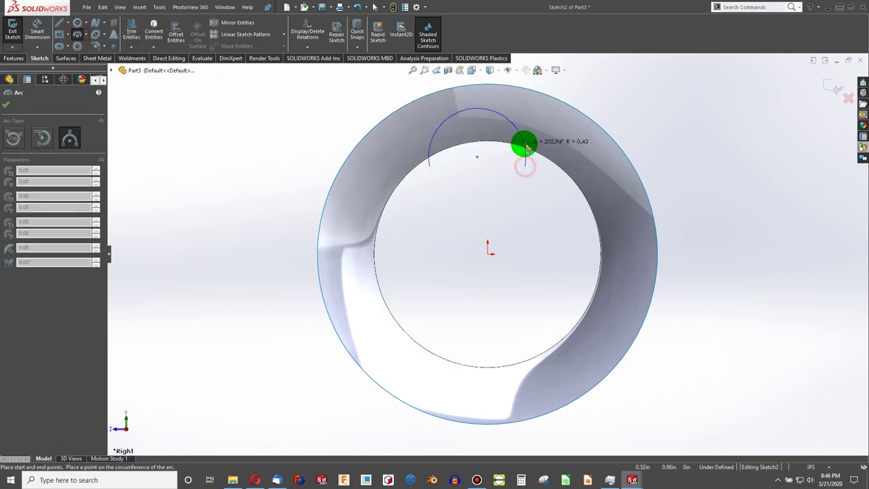
{"action": "left_click", "coordinate": [521, 145]}
{"action": "key", "text": "Escape"}
Add a Vertical relation between the semicircular arc's center point and the origin.
{"action": "left_click", "coordinate": [477, 166]}
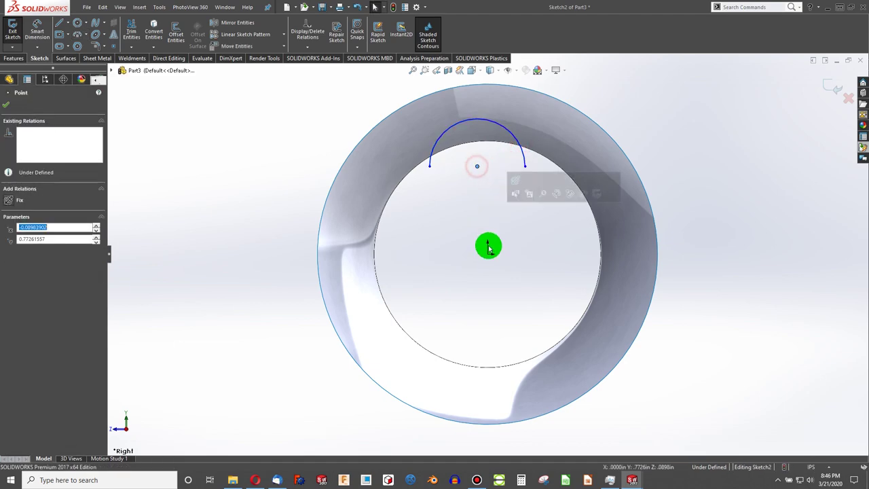
{"action": "left_click", "coordinate": [489, 254], "text": "ctrl"}
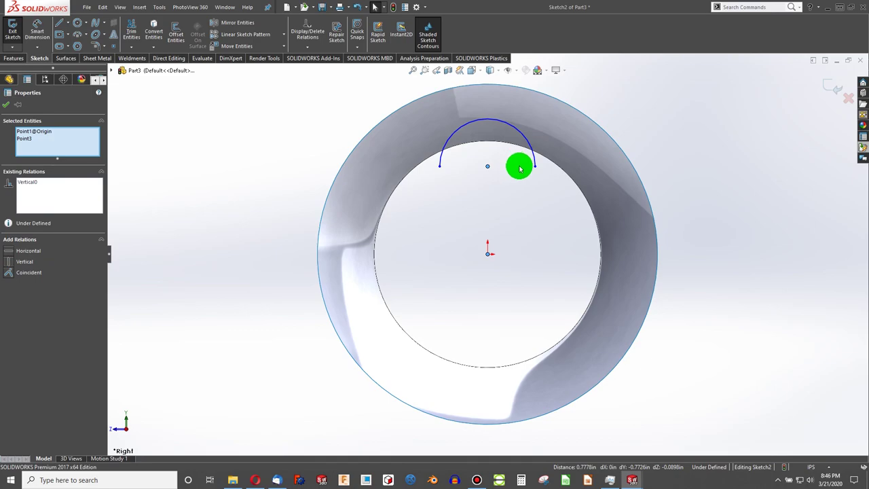
{"action": "left_click", "coordinate": [521, 168]}
Extrude the semicircular arc as a surface with a Mid Plane end condition and a depth of 5 in.
{"action": "middle_click_drag", "start_coordinate": [495, 184], "coordinate": [468, 160]}
{"action": "left_click", "coordinate": [14, 59]}
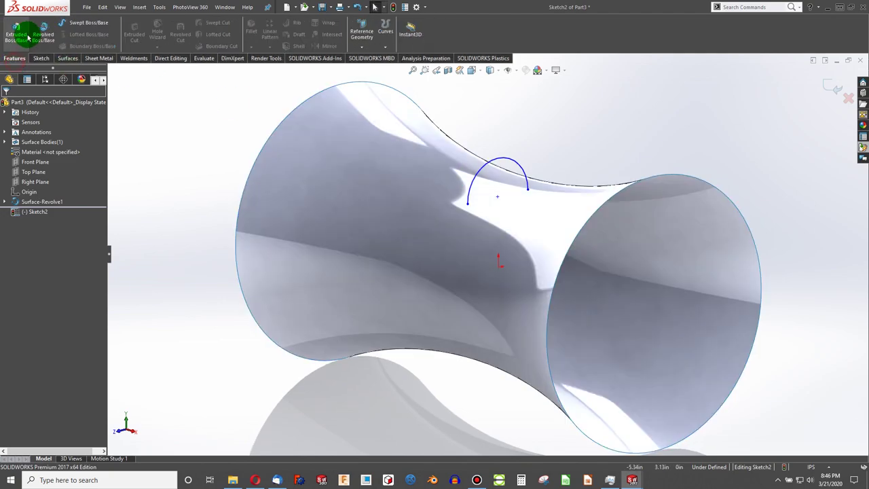
{"action": "left_click", "coordinate": [66, 58]}
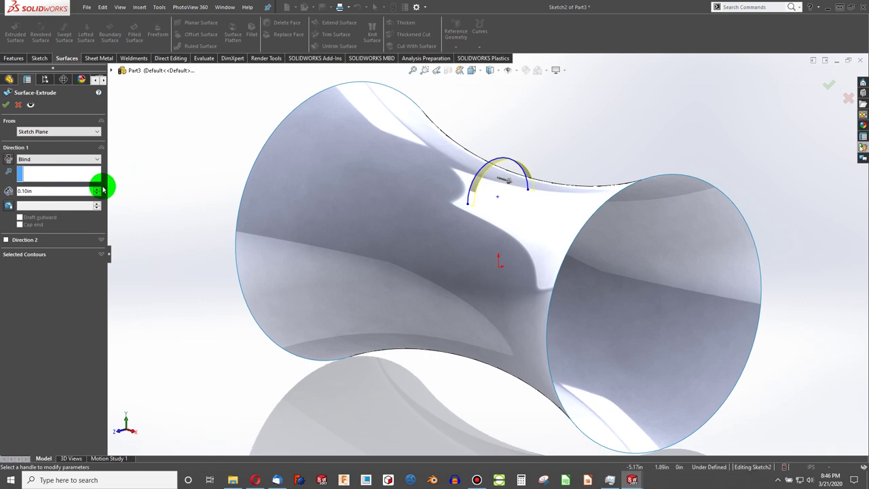
{"action": "left_click", "coordinate": [39, 158]}
{"action": "left_click", "coordinate": [34, 195]}
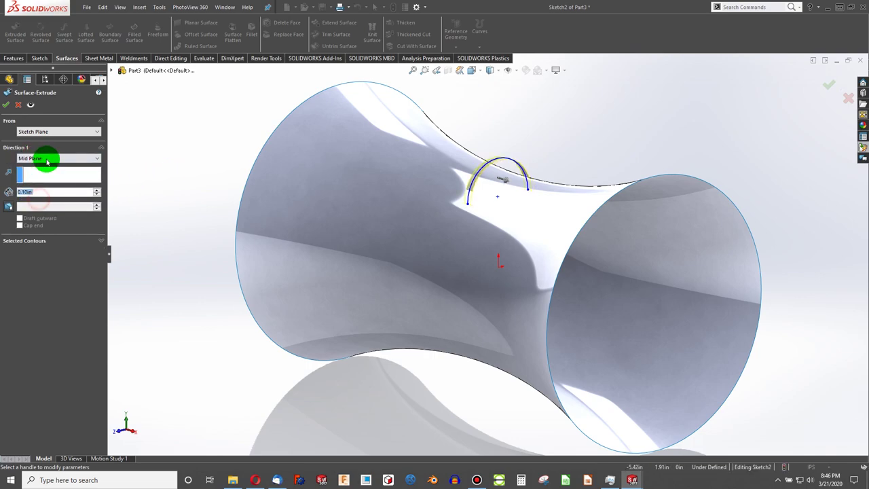
{"action": "left_click", "coordinate": [46, 159]}
{"action": "left_click", "coordinate": [47, 155]}
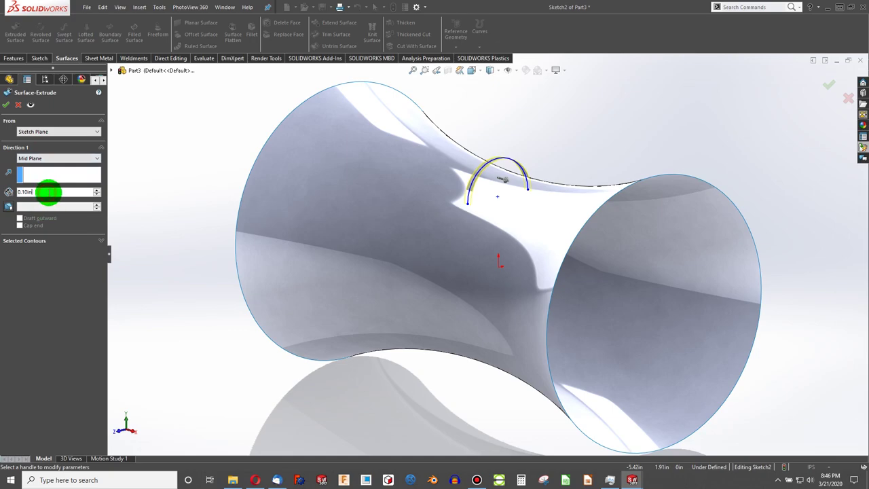
{"action": "type", "text": "5"}
{"action": "key", "text": "Return"}
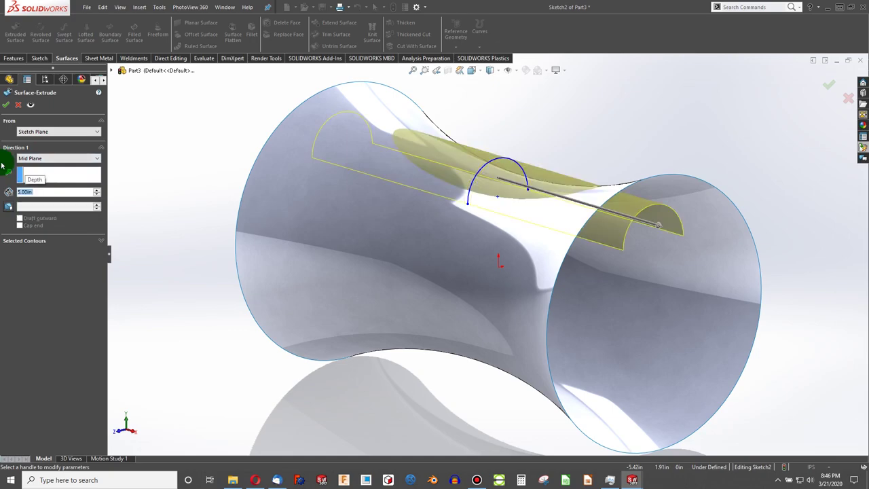
{"action": "mouse_move", "coordinate": [235, 204]}
{"action": "middle_mouse_down"}
{"action": "mouse_move", "coordinate": [274, 201]}
{"action": "mouse_move", "coordinate": [226, 200]}
{"action": "middle_mouse_up"}
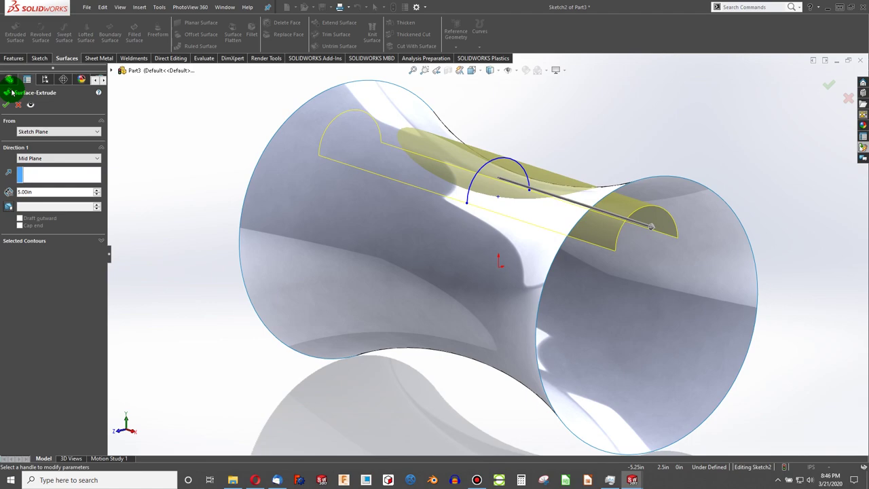
{"action": "left_click", "coordinate": [6, 104]}
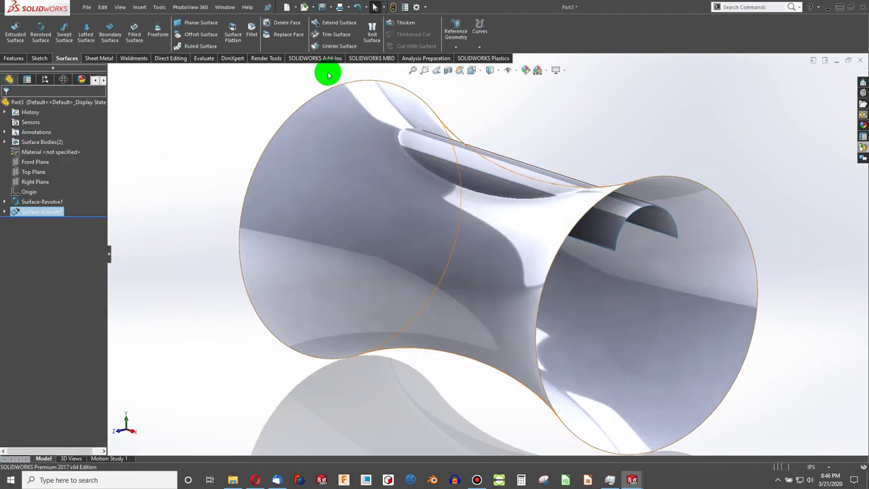
Circular-pattern the extruded surface body around the revolved surface's end edge with 5 equally spaced instances over 360 degrees.
{"action": "left_click", "coordinate": [16, 61]}
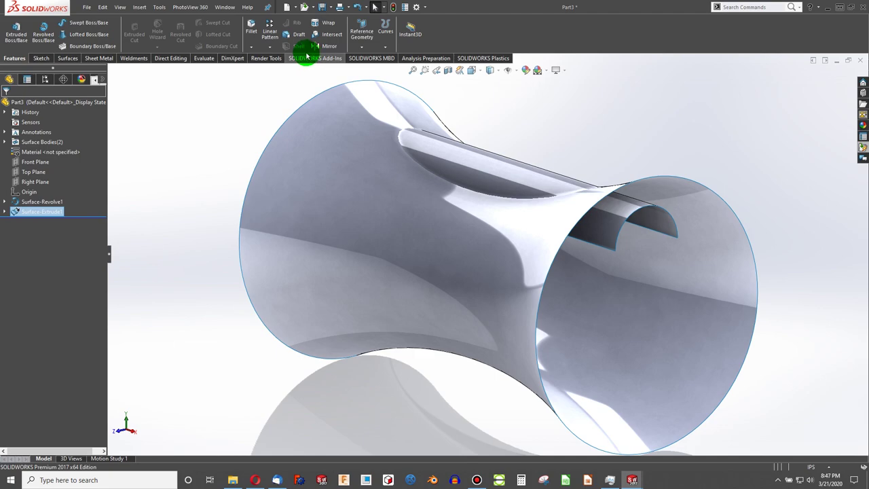
{"action": "left_click", "coordinate": [269, 46]}
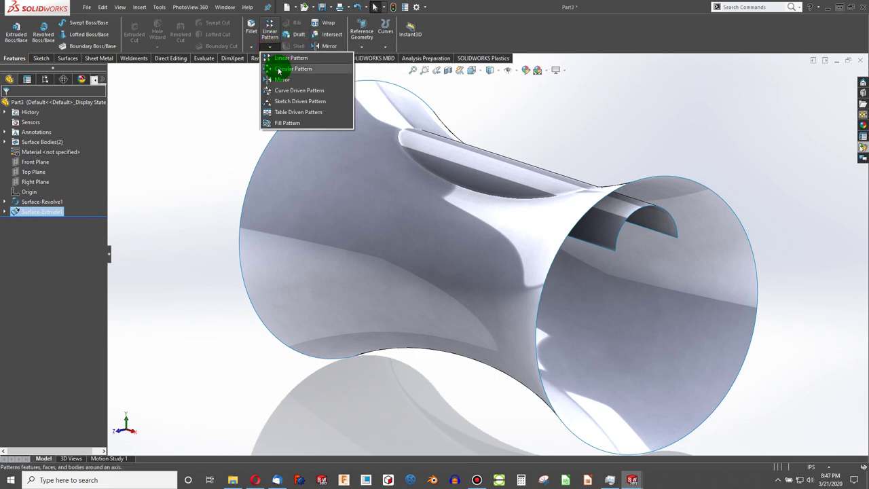
{"action": "left_click", "coordinate": [280, 69]}
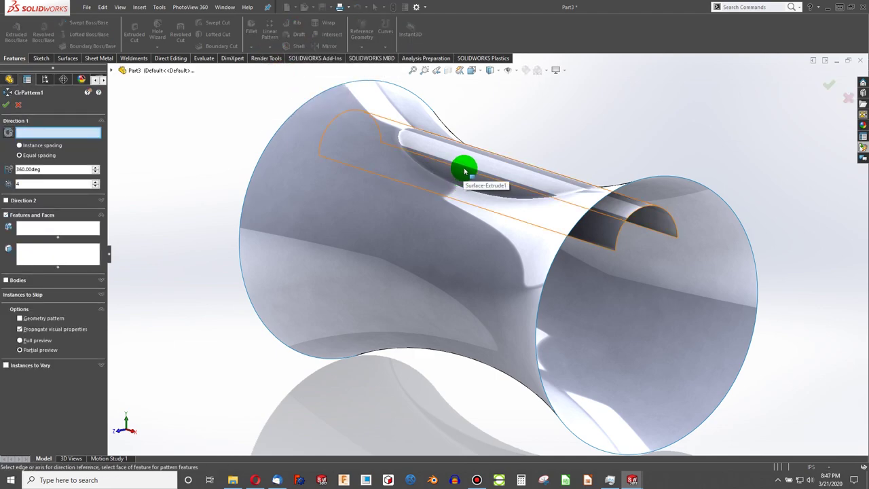
{"action": "left_click", "coordinate": [571, 235]}
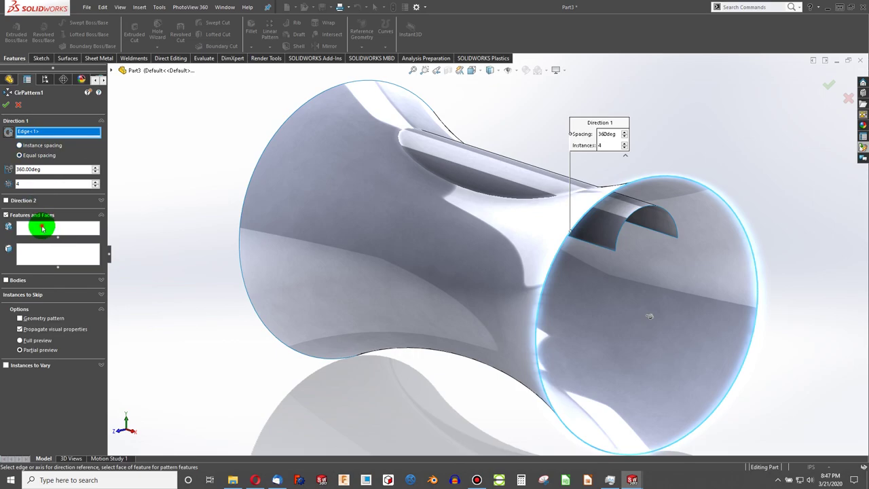
{"action": "left_click", "coordinate": [42, 228]}
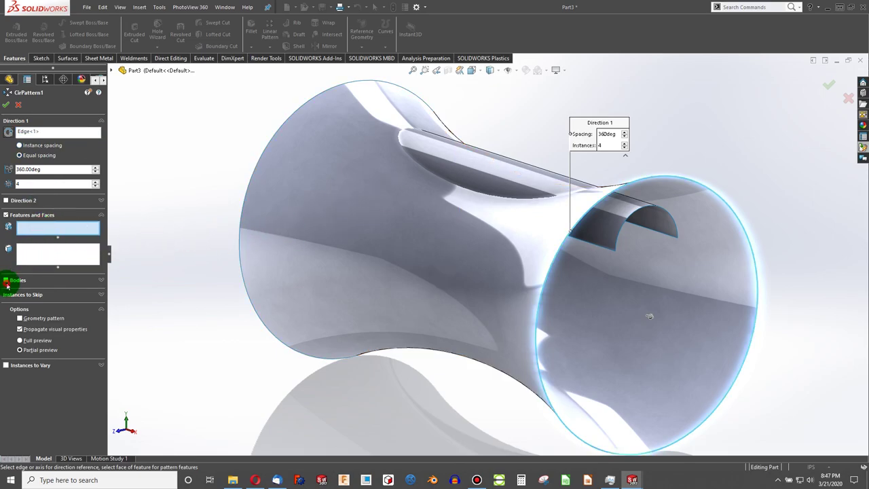
{"action": "left_click", "coordinate": [7, 280]}
{"action": "left_click", "coordinate": [474, 161]}
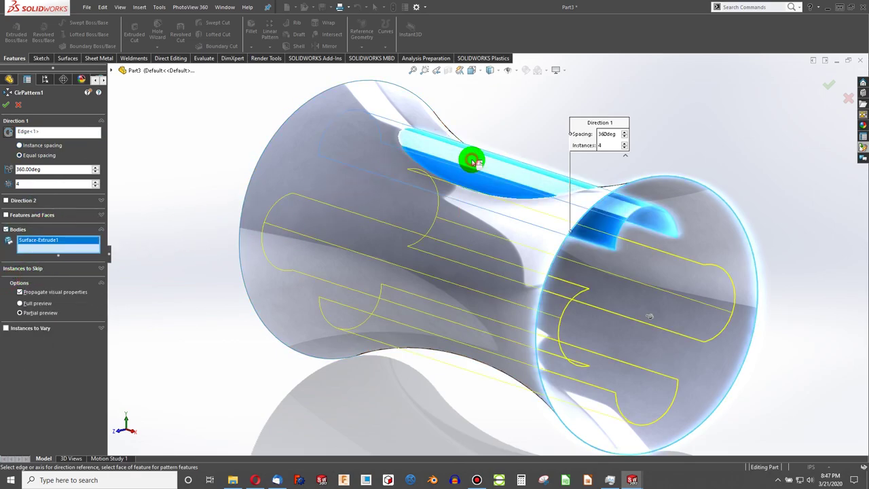
{"action": "left_click", "coordinate": [96, 184]}
{"action": "left_click", "coordinate": [6, 105]}
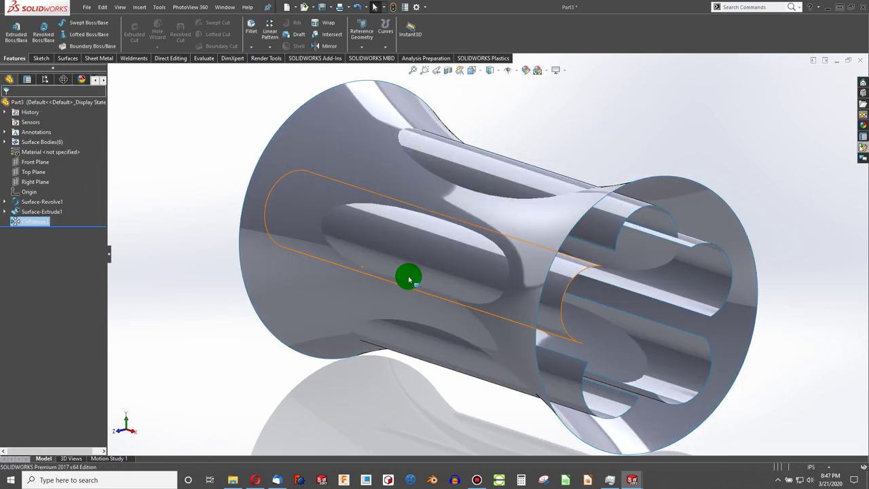
Start a Mutual Trim Surface and include the revolved surface, the extruded surface and all of its patterned copies as trimming surfaces.
{"action": "scroll", "coordinate": [409, 279], "scroll_direction": "up", "scroll_amount": 2}
{"action": "mouse_move", "coordinate": [413, 278]}
{"action": "middle_mouse_down"}
{"action": "mouse_move", "coordinate": [508, 229]}
{"action": "mouse_move", "coordinate": [417, 259]}
{"action": "mouse_move", "coordinate": [423, 264]}
{"action": "mouse_move", "coordinate": [410, 174]}
{"action": "middle_mouse_up"}
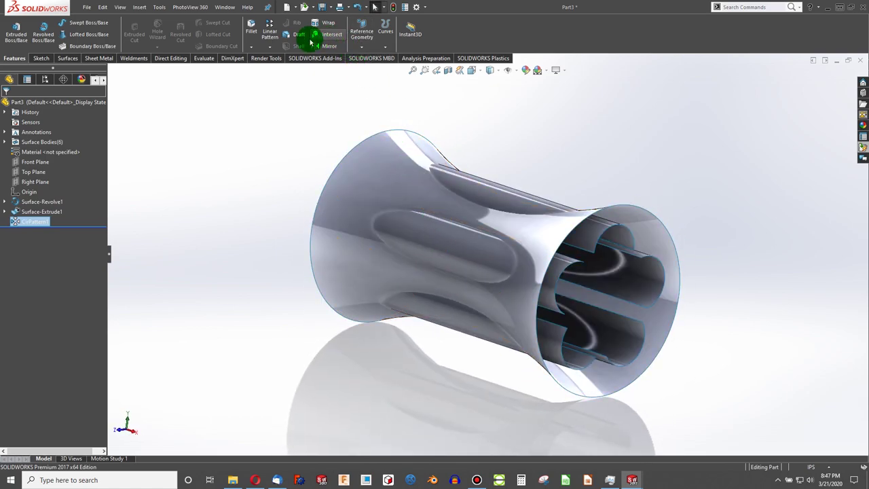
{"action": "left_click", "coordinate": [60, 58]}
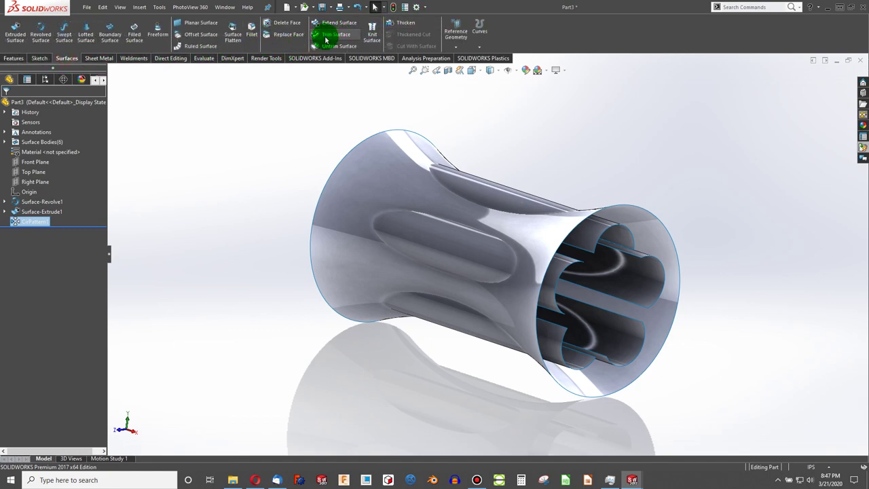
{"action": "left_click", "coordinate": [327, 35]}
{"action": "left_click", "coordinate": [20, 139]}
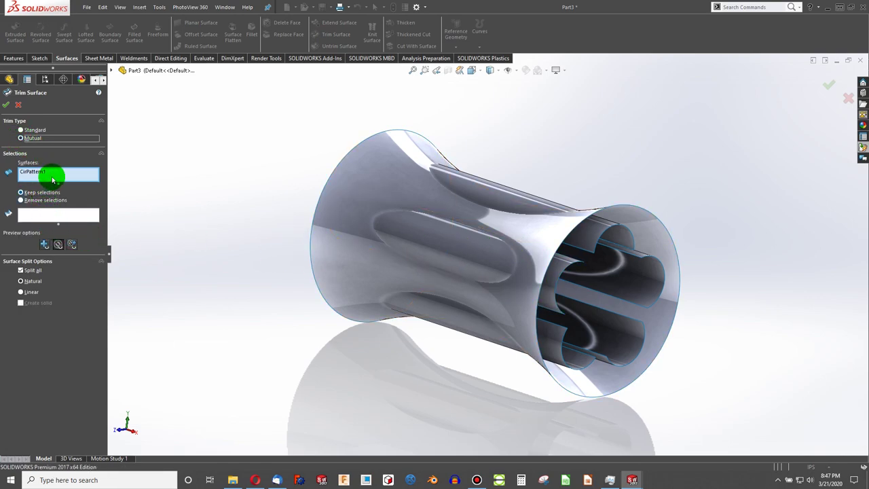
{"action": "left_click_drag", "start_coordinate": [301, 106], "coordinate": [753, 442]}
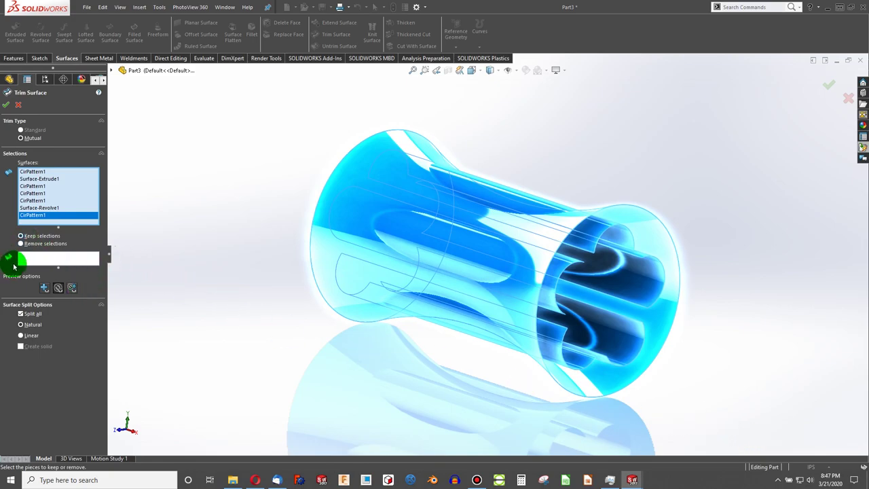
Set the mutual trim to remove selections and remove the inner parts of the extruded surface and its four patterned copies.
{"action": "left_click", "coordinate": [23, 244]}
{"action": "scroll", "coordinate": [175, 264], "scroll_direction": "up", "scroll_amount": 3}
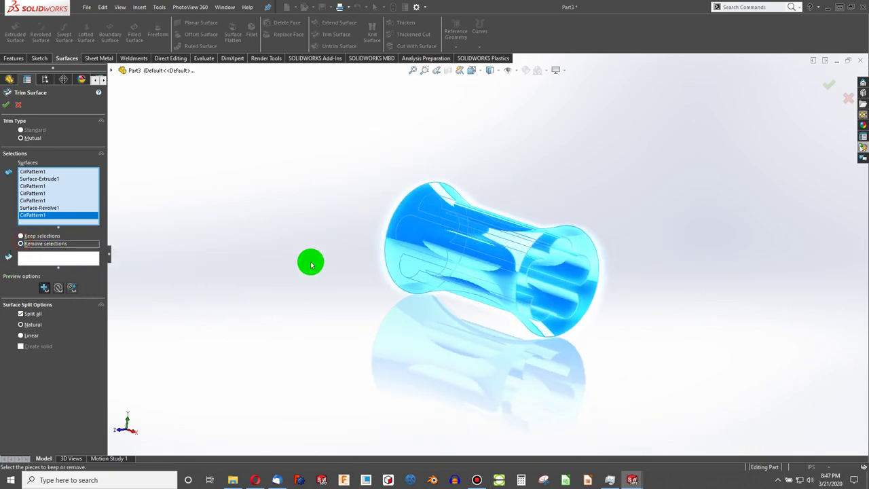
{"action": "scroll", "coordinate": [504, 258], "scroll_direction": "down", "scroll_amount": 3}
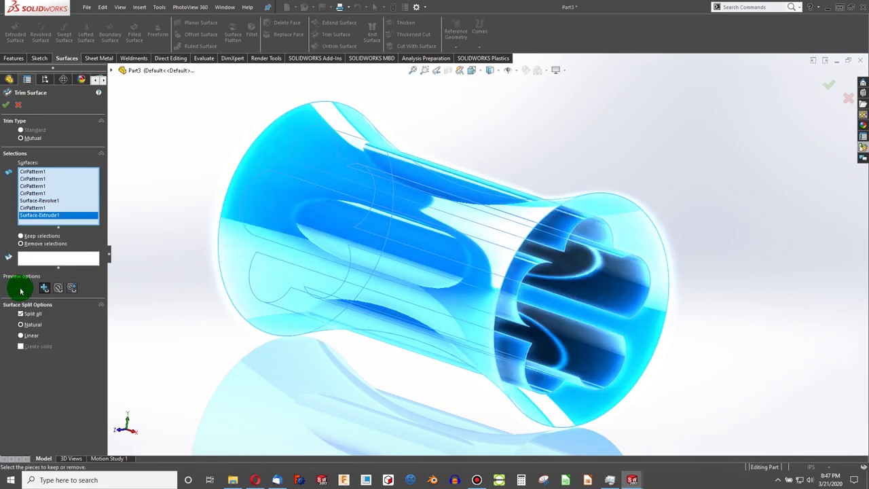
{"action": "left_click", "coordinate": [24, 261]}
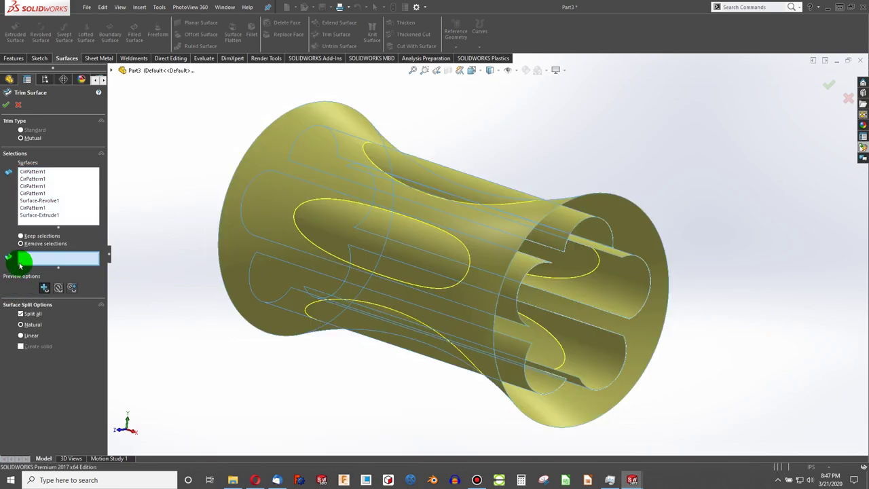
{"action": "left_click", "coordinate": [561, 228]}
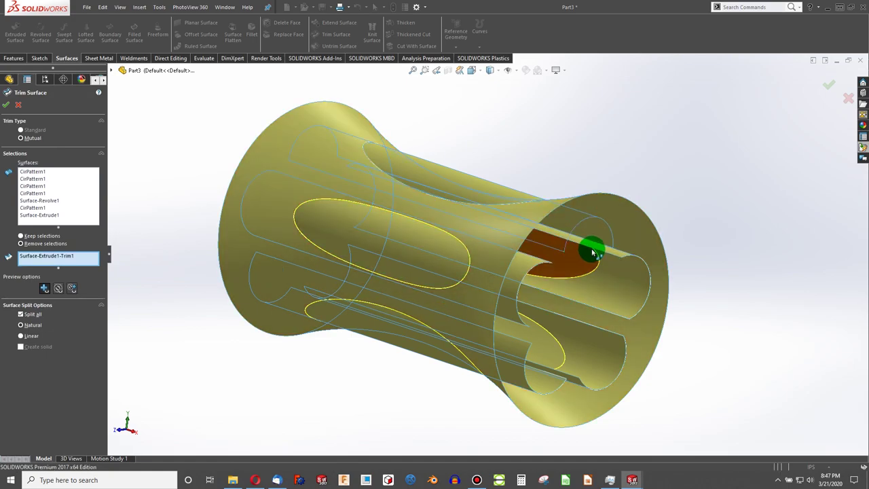
{"action": "left_click", "coordinate": [616, 260]}
{"action": "left_click", "coordinate": [604, 344]}
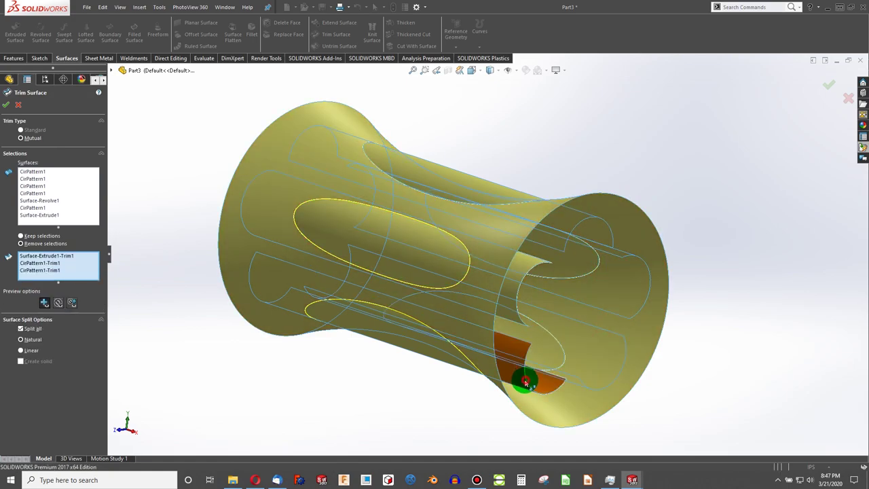
{"action": "left_click", "coordinate": [525, 382]}
{"action": "left_click", "coordinate": [513, 286]}
{"action": "middle_click_drag", "start_coordinate": [513, 286], "coordinate": [408, 285]}
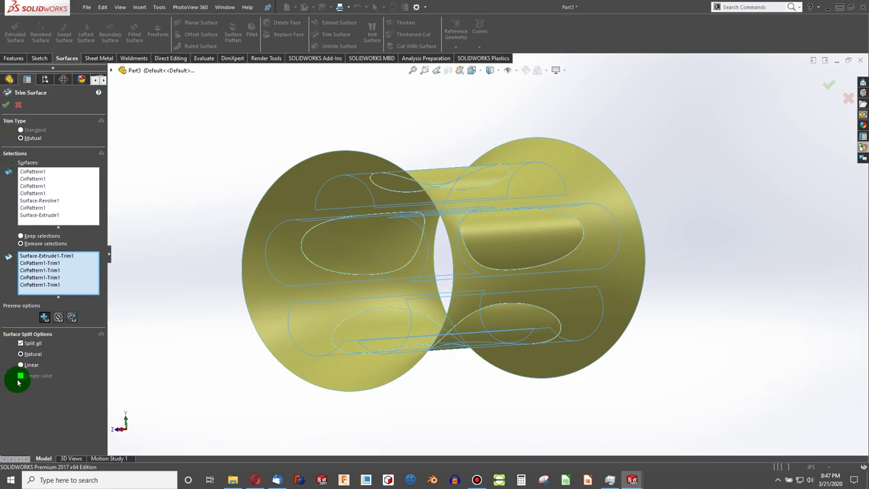
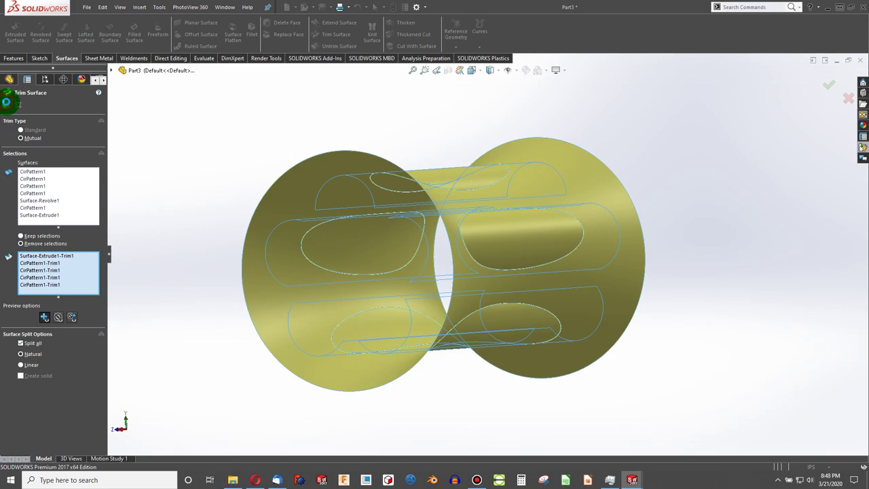
{"action": "left_click", "coordinate": [7, 101]}
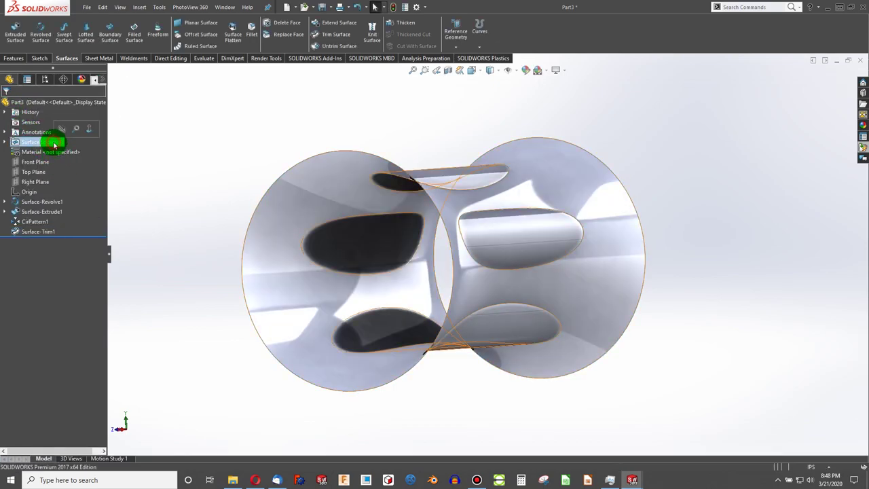
Start a Knit Surface with Merge entities and Gap Control on, and select the revolved surface and the five groove surfaces.
{"action": "left_click", "coordinate": [166, 198]}
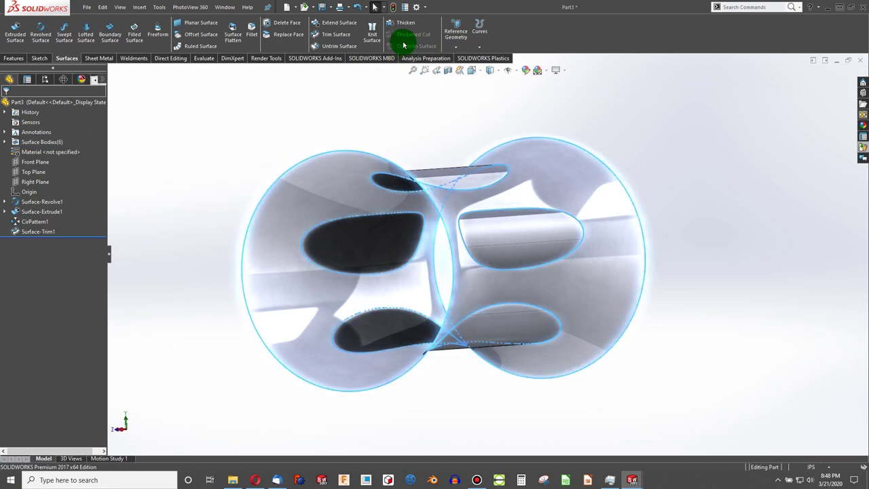
{"action": "left_click", "coordinate": [379, 33]}
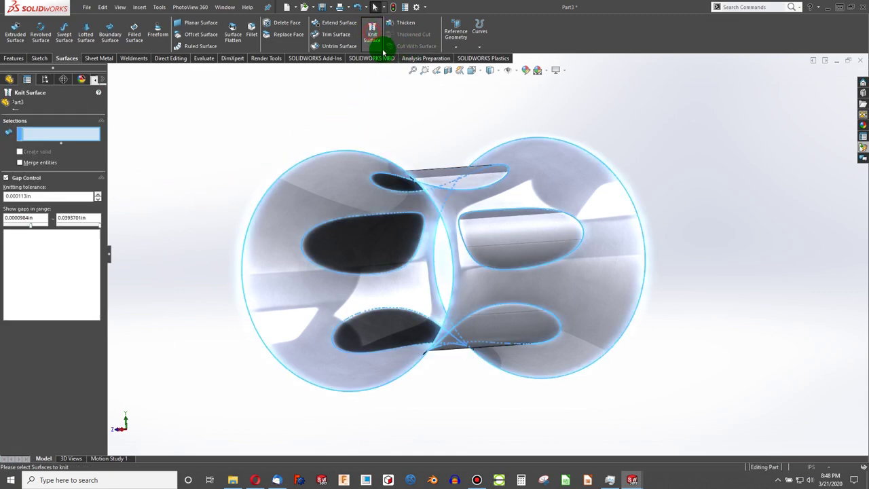
{"action": "left_click", "coordinate": [6, 177]}
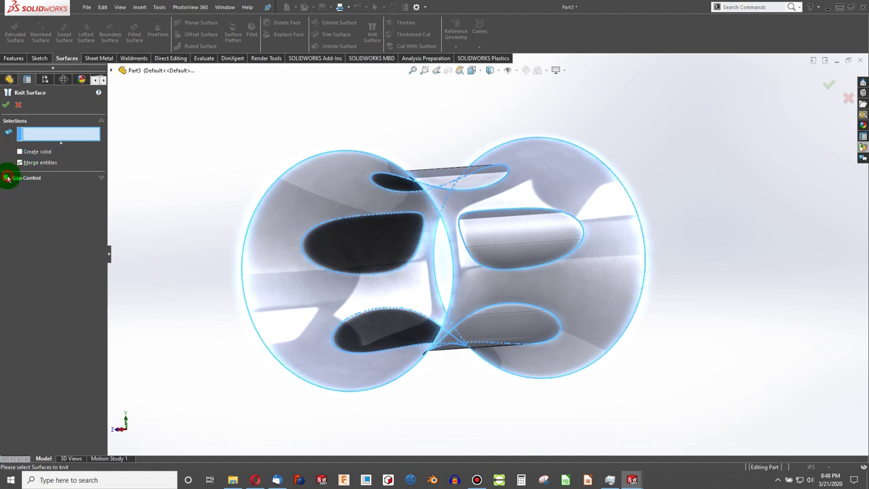
{"action": "left_click", "coordinate": [6, 177]}
{"action": "left_click", "coordinate": [6, 105]}
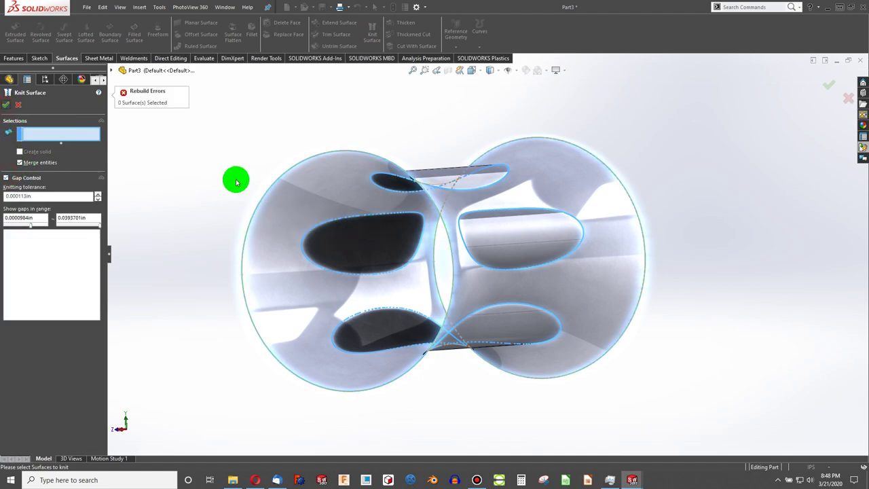
{"action": "left_click", "coordinate": [290, 205]}
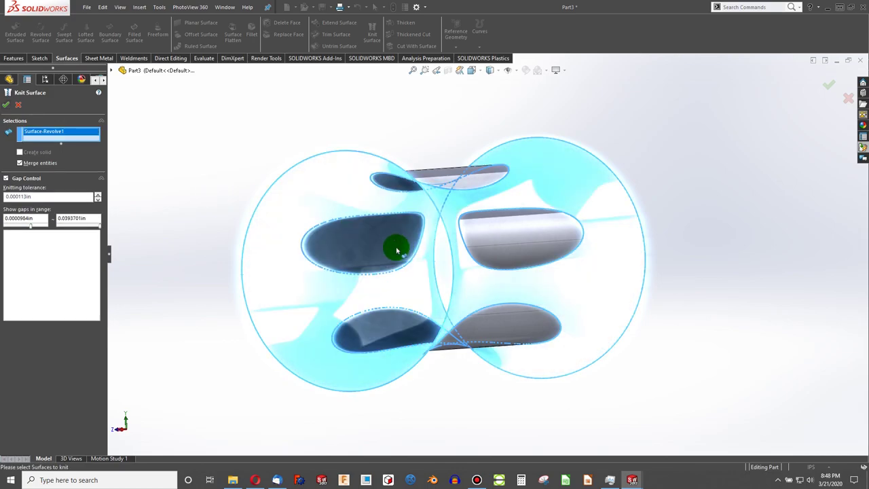
{"action": "left_click", "coordinate": [393, 245]}
{"action": "left_click", "coordinate": [447, 171]}
{"action": "left_click", "coordinate": [508, 235]}
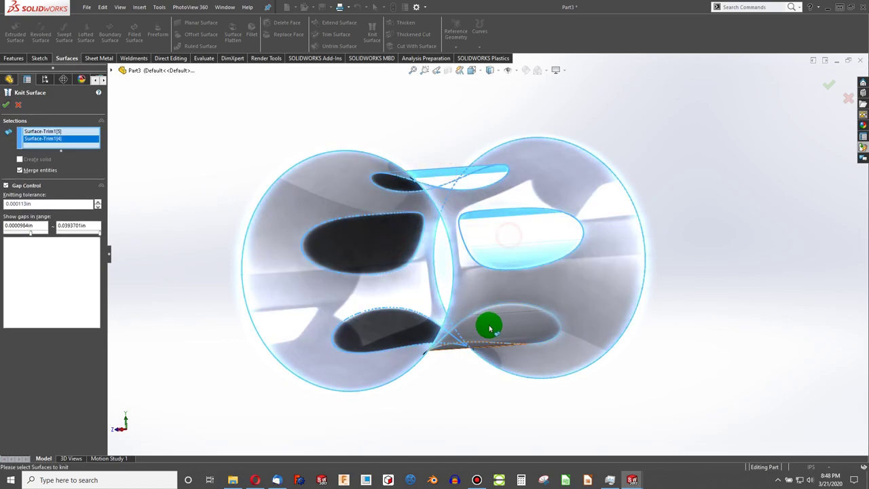
{"action": "left_click", "coordinate": [490, 326]}
{"action": "left_click", "coordinate": [392, 332]}
{"action": "middle_click_drag", "start_coordinate": [365, 252], "coordinate": [450, 259]}
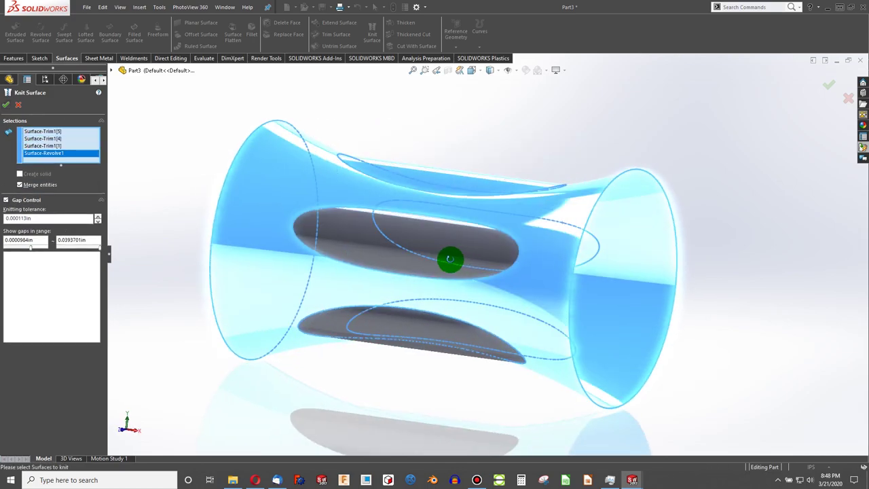
{"action": "left_click", "coordinate": [396, 240]}
{"action": "left_click", "coordinate": [397, 332]}
{"action": "middle_click_drag", "start_coordinate": [397, 333], "coordinate": [53, 199]}
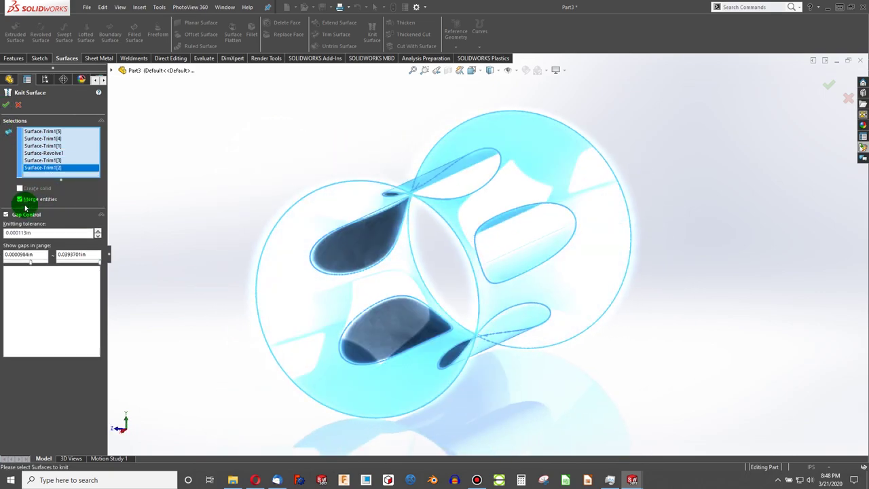
Try to knit the six selected surfaces with Gap Control on and off, and abandon the knit.
{"action": "left_click", "coordinate": [6, 105]}
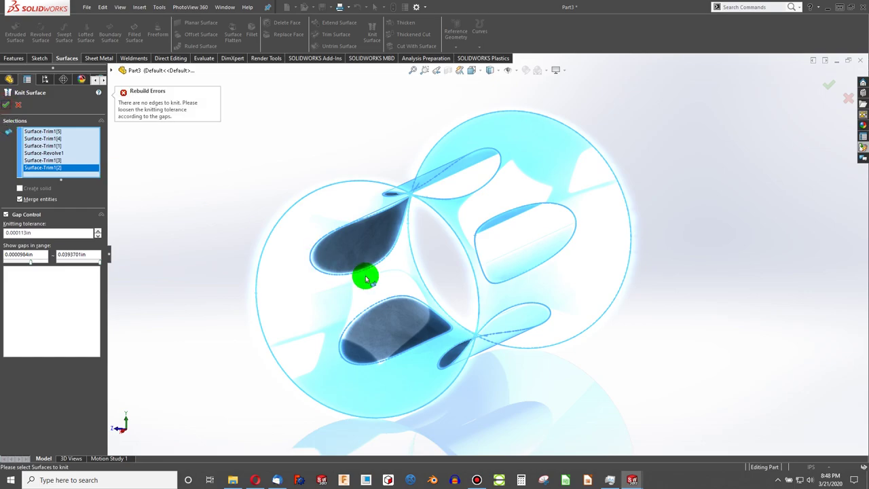
{"action": "left_click", "coordinate": [6, 213]}
{"action": "left_click", "coordinate": [7, 105]}
{"action": "left_click", "coordinate": [18, 107]}
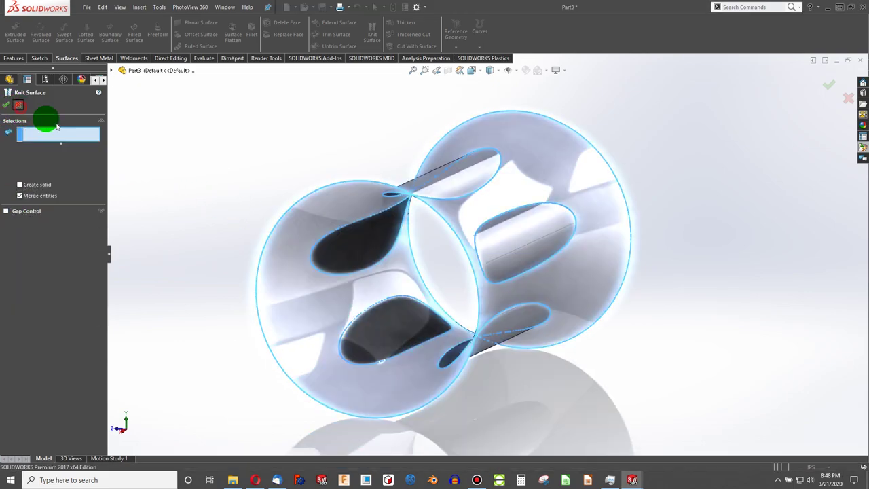
Edit the mutual trim to also remove the five revolved-surface patches covering the groove openings.
{"action": "middle_click_drag", "start_coordinate": [475, 252], "coordinate": [416, 264]}
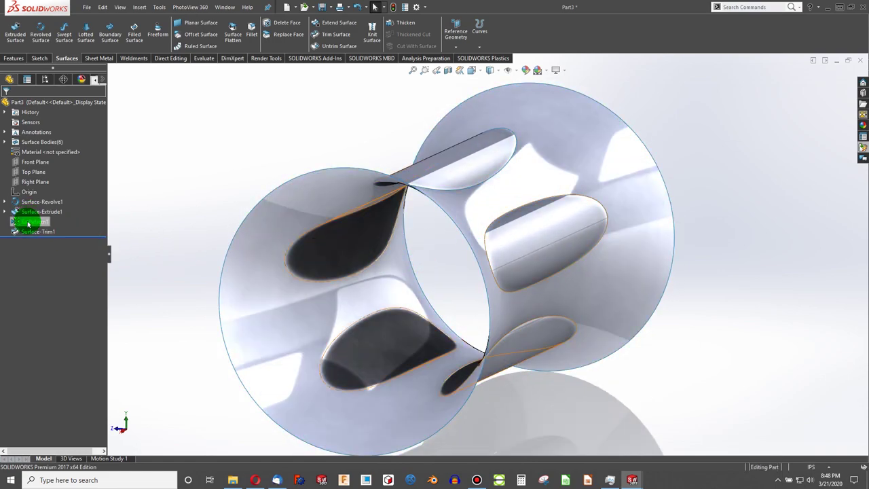
{"action": "right_click", "coordinate": [26, 234]}
{"action": "left_click", "coordinate": [32, 200]}
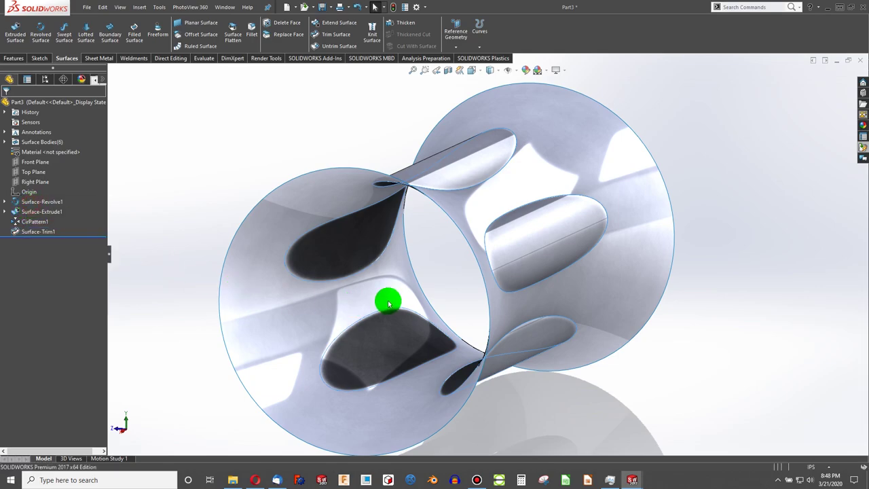
{"action": "left_click", "coordinate": [374, 245]}
{"action": "middle_click_drag", "start_coordinate": [386, 289], "coordinate": [387, 230]}
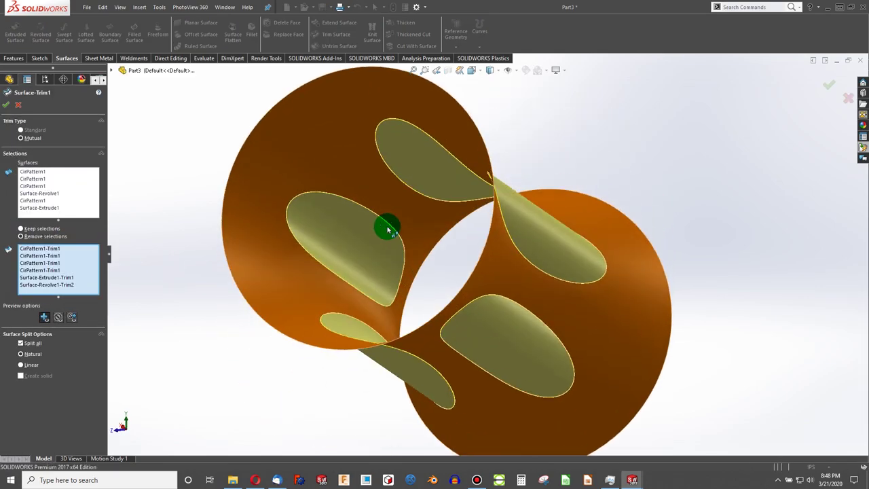
{"action": "left_click", "coordinate": [427, 182]}
{"action": "middle_click_drag", "start_coordinate": [432, 191], "coordinate": [533, 231]}
{"action": "left_click", "coordinate": [534, 232]}
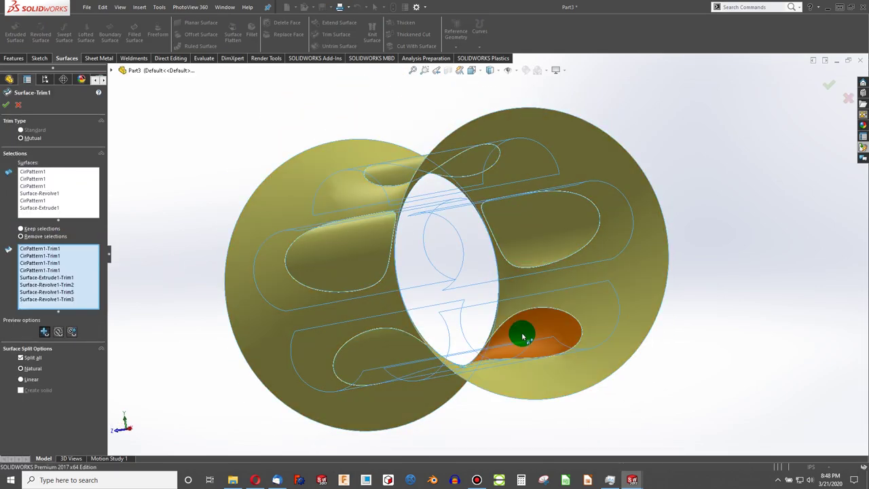
{"action": "left_click", "coordinate": [523, 336]}
{"action": "middle_click_drag", "start_coordinate": [523, 337], "coordinate": [436, 367]}
{"action": "left_click", "coordinate": [431, 367]}
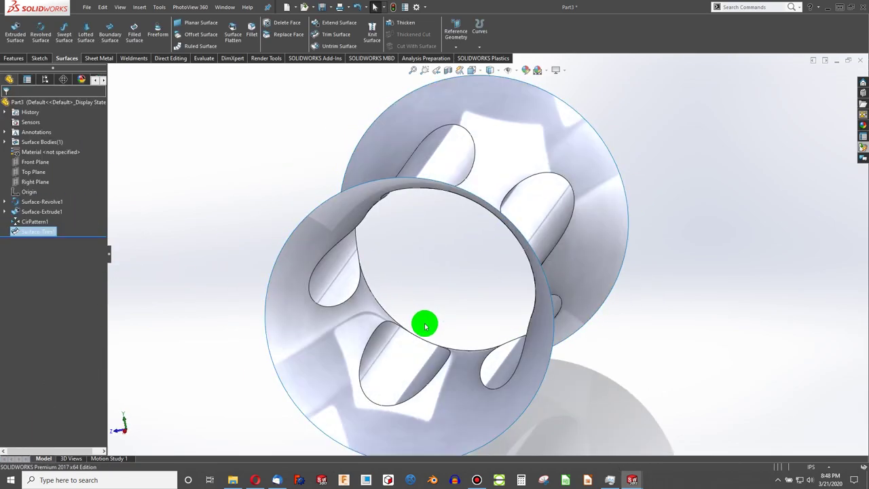
{"action": "middle_click_drag", "start_coordinate": [433, 346], "coordinate": [412, 329]}
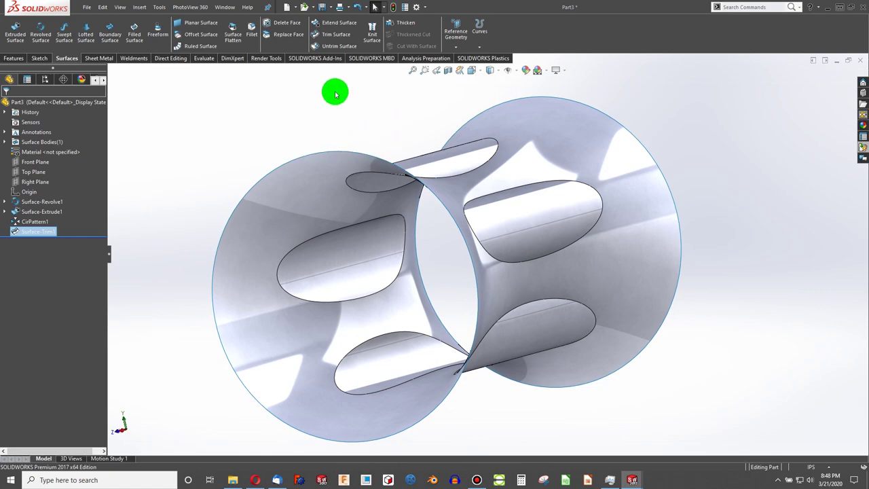
{"action": "left_click", "coordinate": [374, 36]}
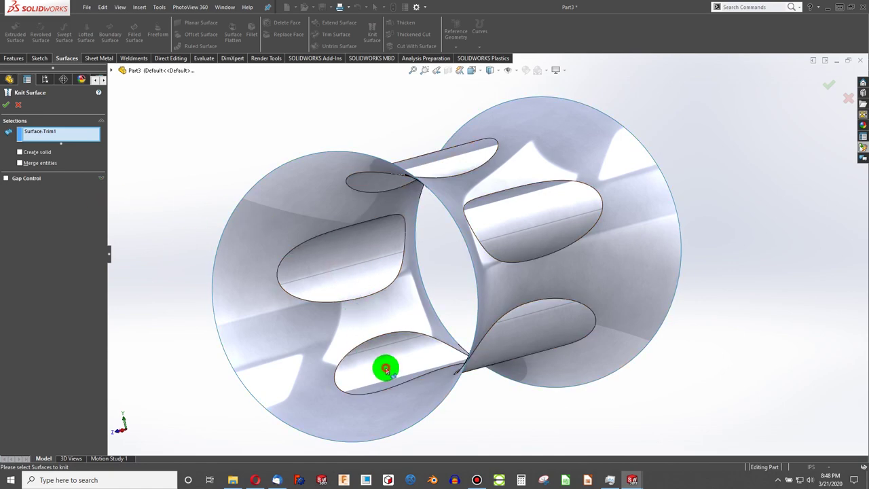
{"action": "left_click", "coordinate": [17, 108]}
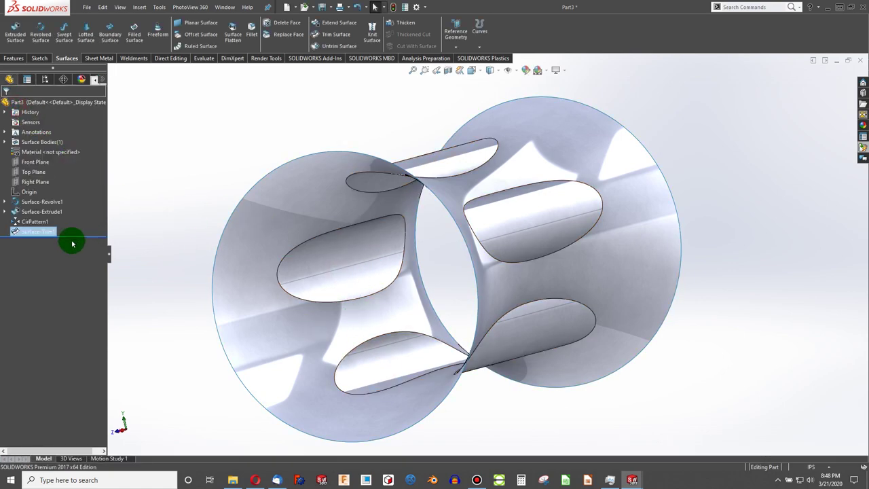
Check the surface bodies folder to see how many bodies the trimmed part contains.
{"action": "left_click", "coordinate": [46, 143]}
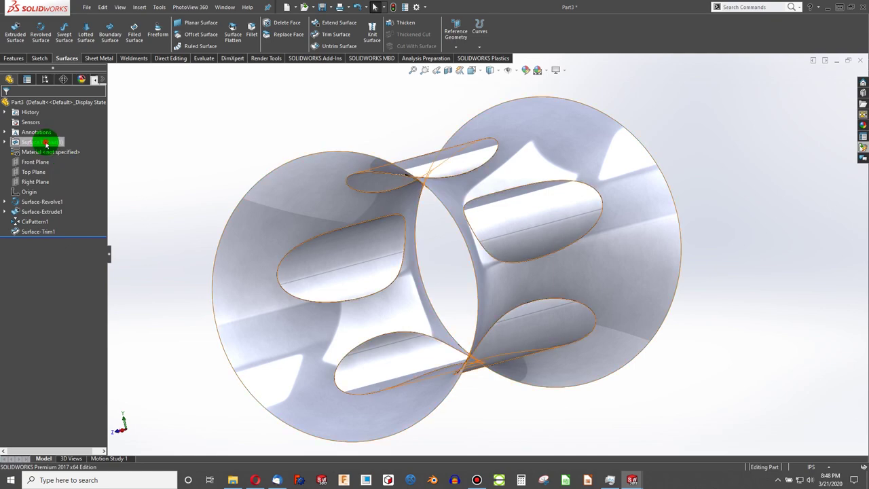
{"action": "left_click", "coordinate": [43, 147]}
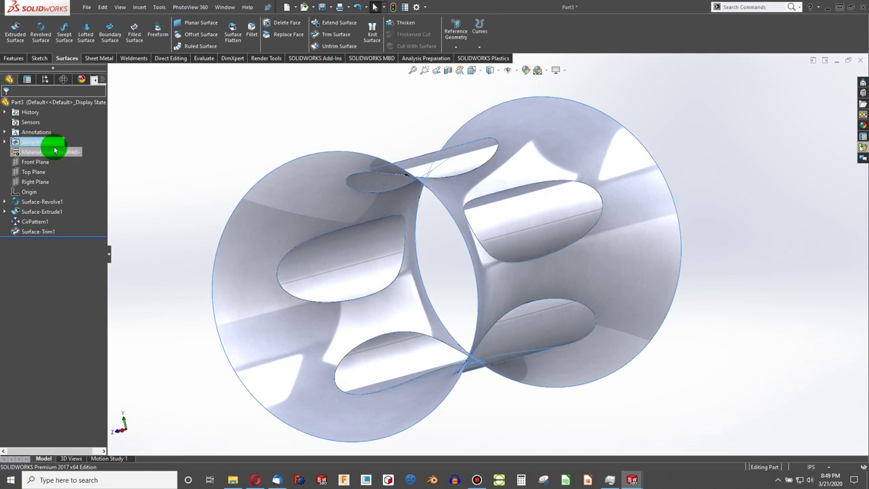
{"action": "left_click", "coordinate": [200, 190]}
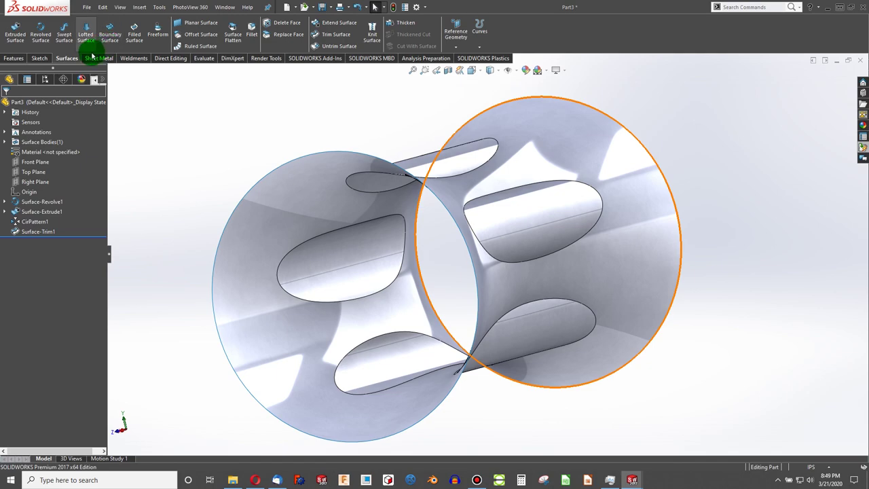
Start a surface Fillet with Tangent propagation and select the opening edges of all five grooves, using one groove's face for its edges.
{"action": "left_click", "coordinate": [248, 31]}
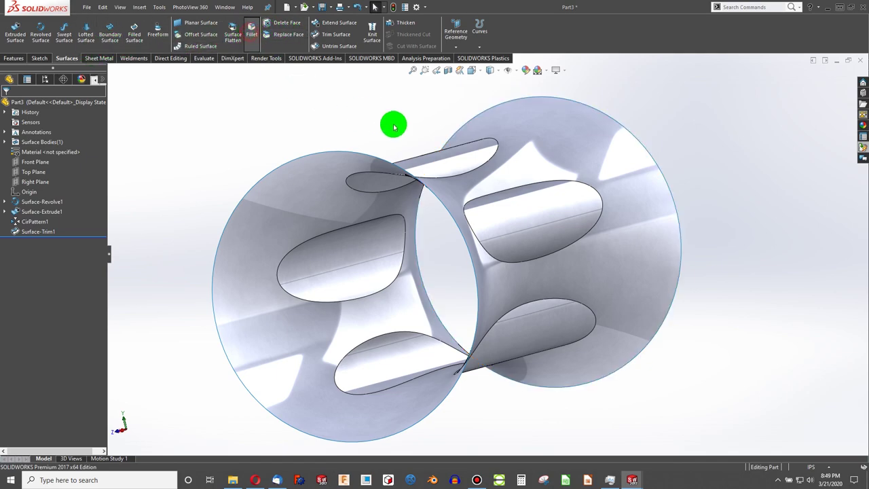
{"action": "left_click", "coordinate": [520, 168]}
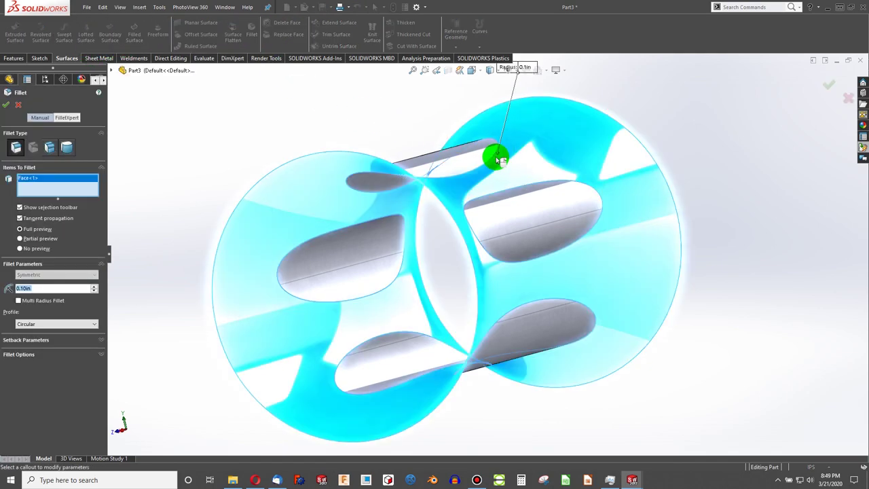
{"action": "left_click", "coordinate": [496, 158]}
{"action": "left_click", "coordinate": [514, 171]}
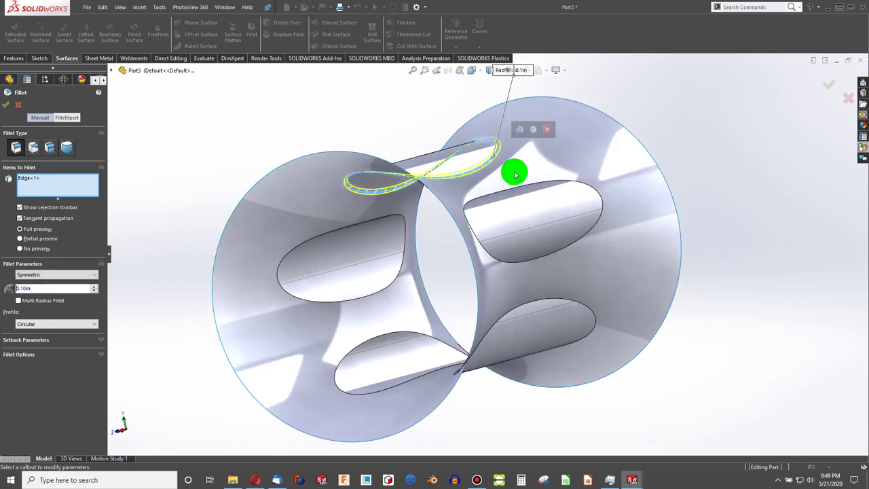
{"action": "left_click", "coordinate": [517, 191]}
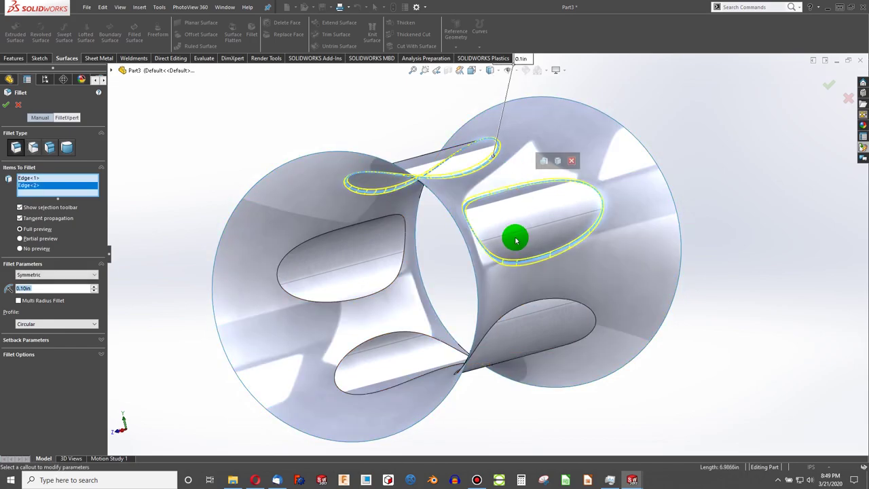
{"action": "left_click", "coordinate": [523, 307]}
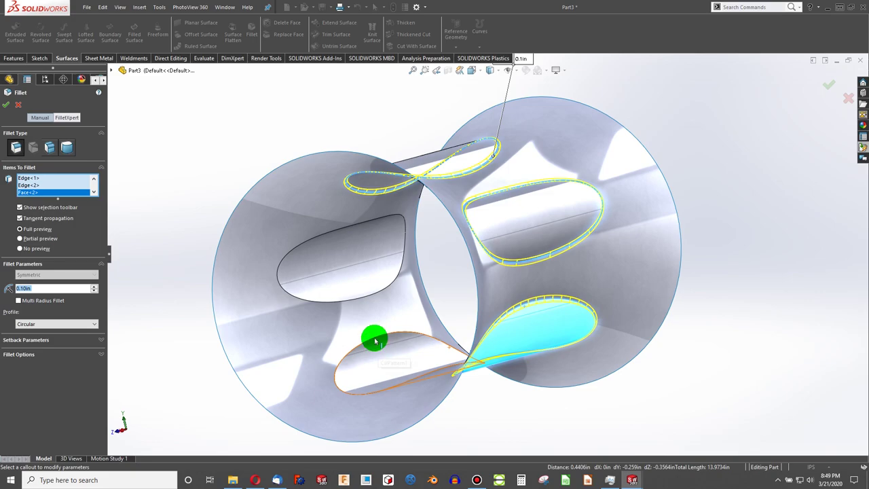
{"action": "left_click", "coordinate": [370, 299]}
{"action": "scroll", "coordinate": [374, 294], "scroll_direction": "up", "scroll_amount": 2}
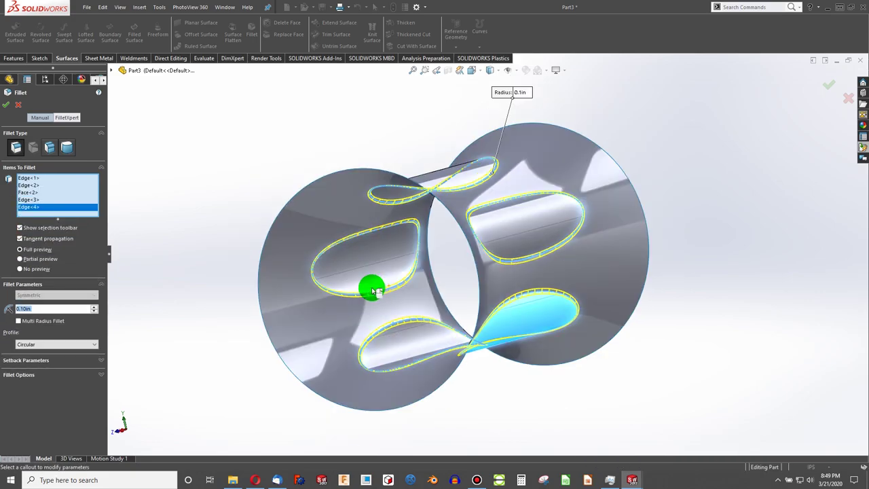
{"action": "scroll", "coordinate": [459, 237], "scroll_direction": "down", "scroll_amount": 2}
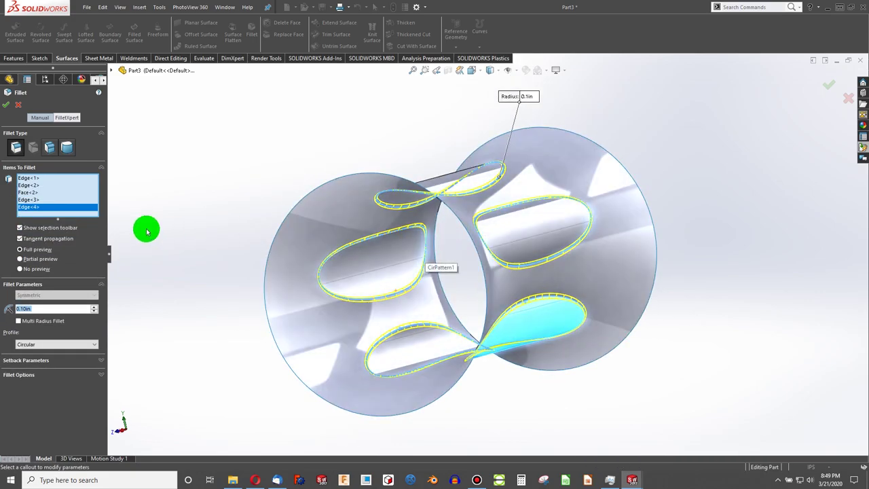
Set the groove edge fillet's radius to 0.75 in with a circular profile and create the fillet.
{"action": "left_click", "coordinate": [94, 307]}
{"action": "left_click", "coordinate": [94, 307]}
{"action": "left_click", "coordinate": [94, 307]}
{"action": "left_click", "coordinate": [94, 307]}
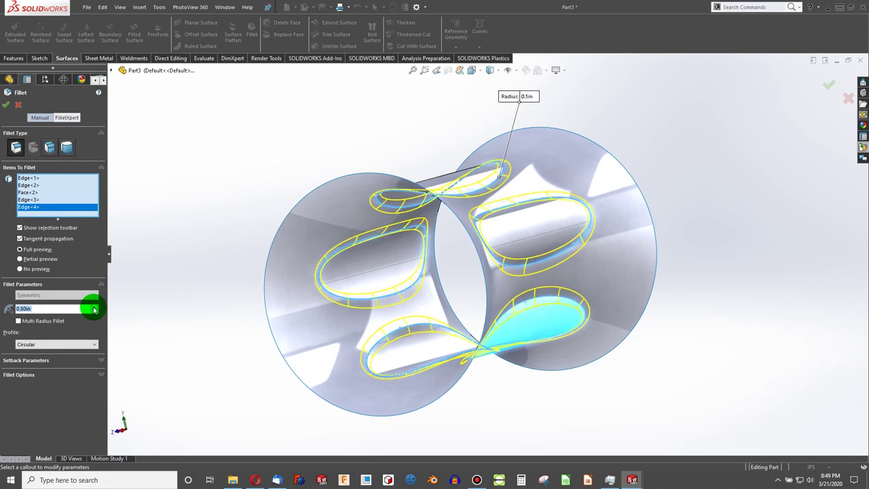
{"action": "middle_click_drag", "start_coordinate": [259, 294], "coordinate": [124, 333]}
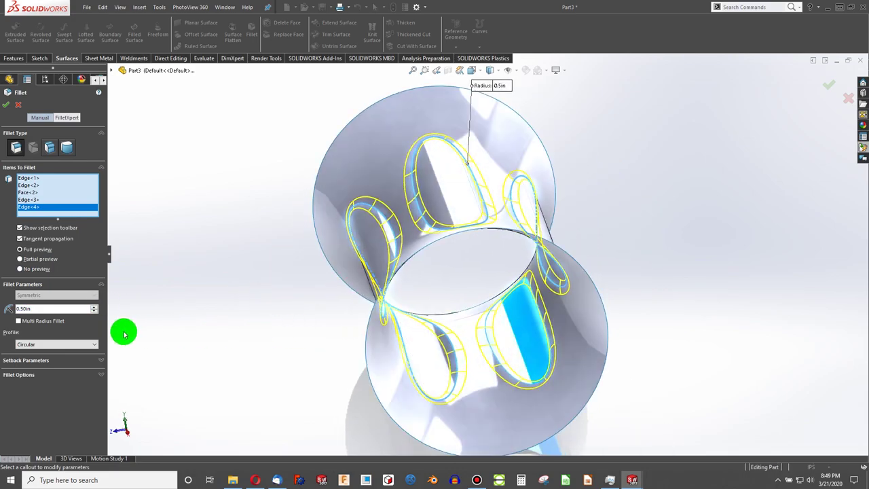
{"action": "left_click", "coordinate": [94, 307]}
{"action": "left_click", "coordinate": [94, 307]}
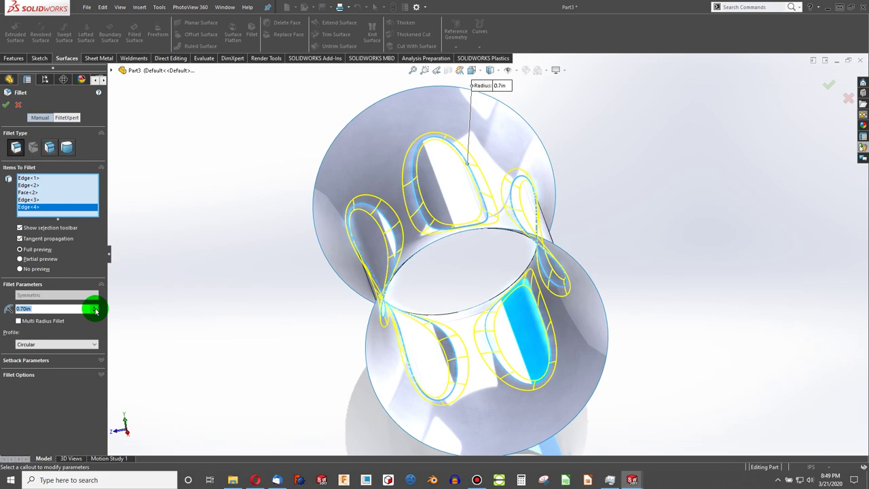
{"action": "type", "text": ".75"}
{"action": "key", "text": "Return"}
{"action": "left_click", "coordinate": [26, 168]}
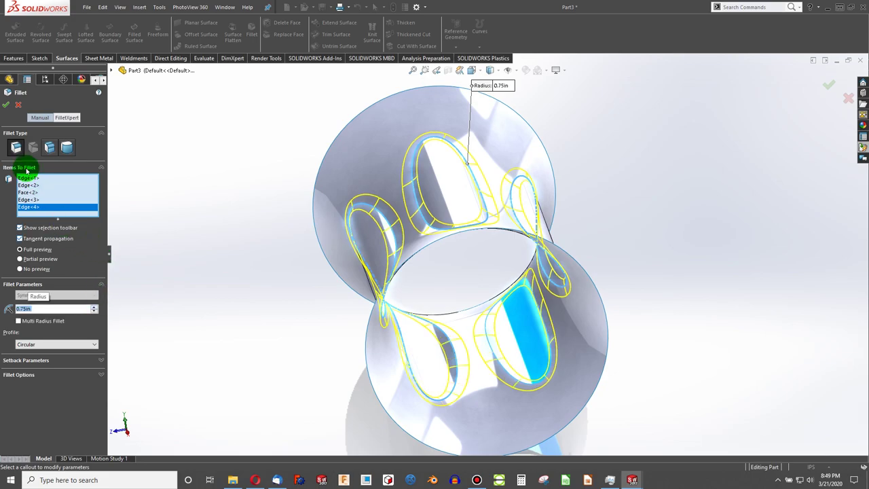
{"action": "left_click", "coordinate": [6, 102]}
Close both circular open ends of the grip with separate Filled Surfaces using Contact edge settings.
{"action": "middle_click_drag", "start_coordinate": [368, 233], "coordinate": [320, 267]}
{"action": "left_click", "coordinate": [320, 267]}
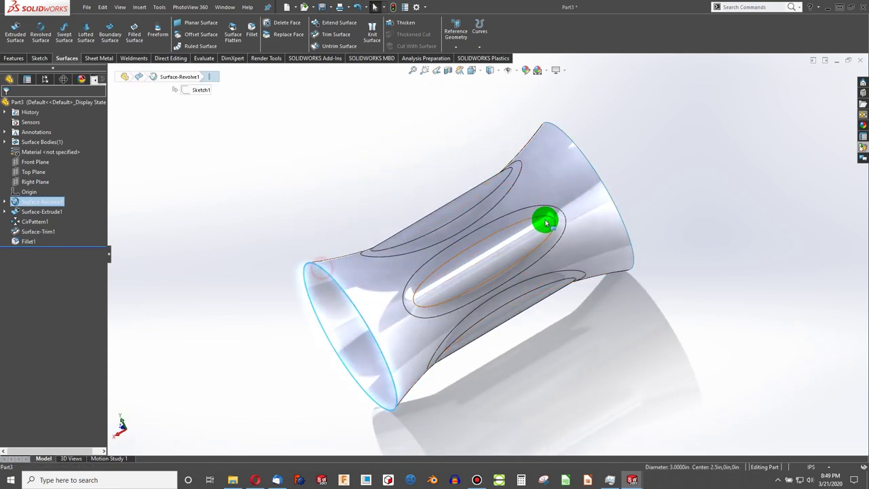
{"action": "left_click", "coordinate": [575, 167], "text": "ctrl"}
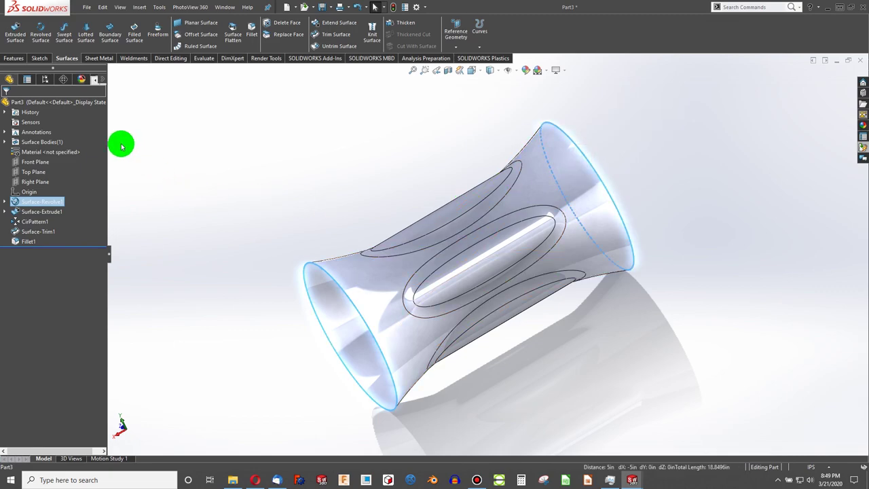
{"action": "left_click", "coordinate": [322, 266]}
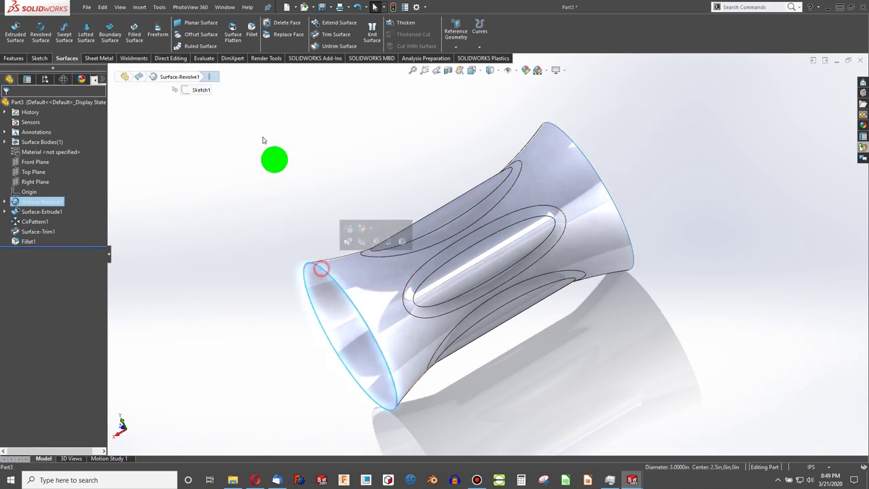
{"action": "left_click", "coordinate": [13, 60]}
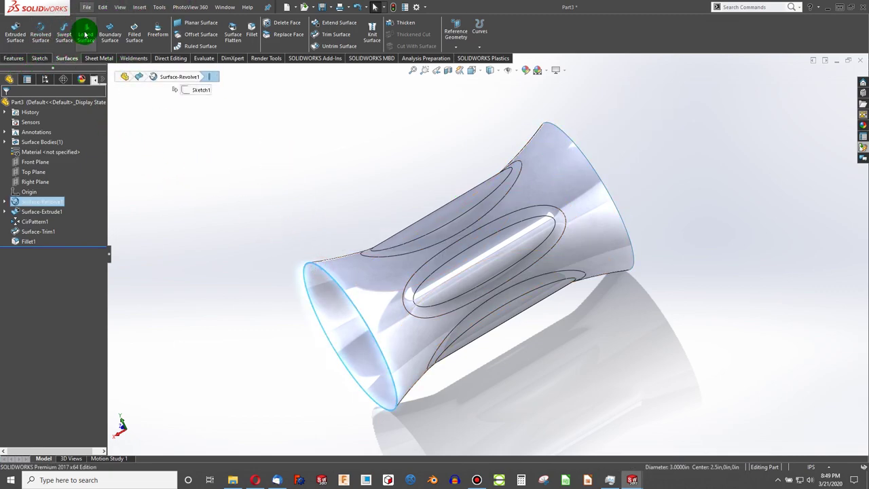
{"action": "left_click", "coordinate": [135, 32]}
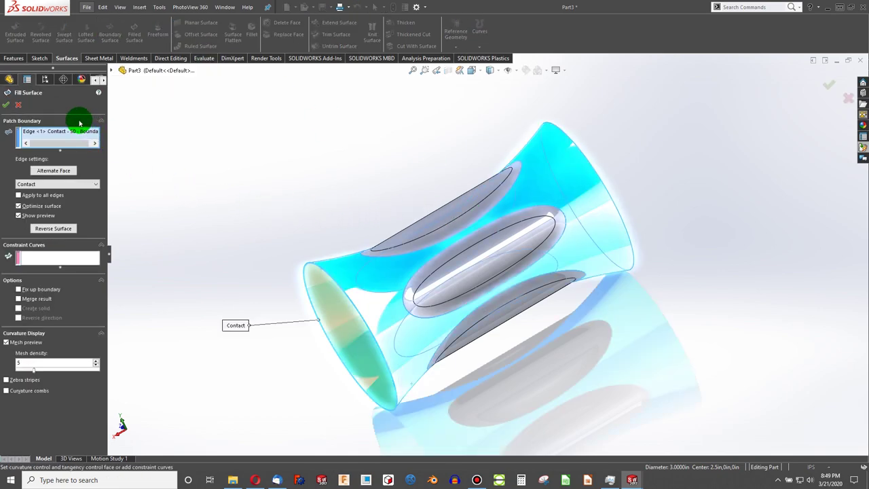
{"action": "left_click", "coordinate": [9, 100]}
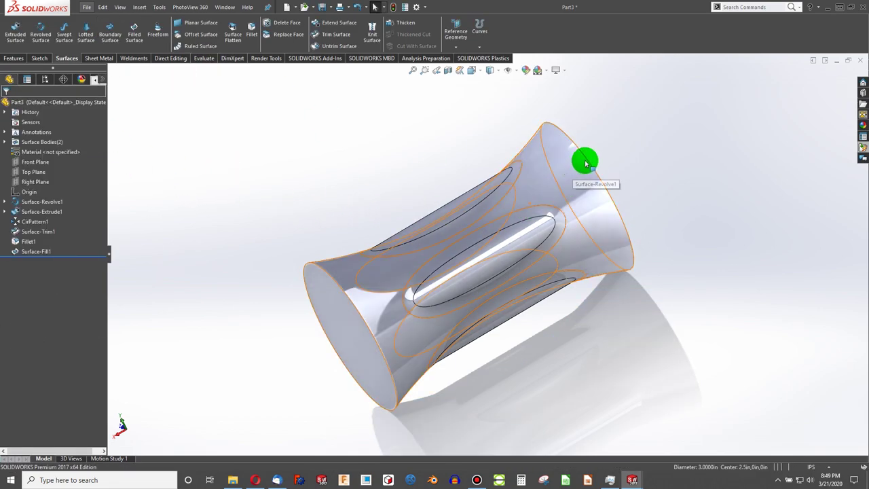
{"action": "left_click", "coordinate": [136, 36]}
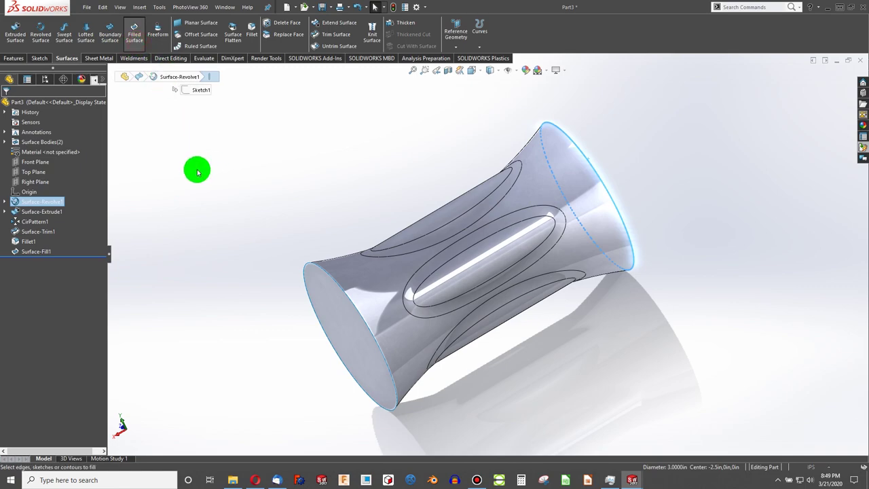
{"action": "left_click", "coordinate": [8, 103]}
{"action": "left_click", "coordinate": [364, 224]}
Knit the filleted grip surface and the two end fill surfaces into one body with Merge entities on and Create solid off.
{"action": "left_click", "coordinate": [8, 142]}
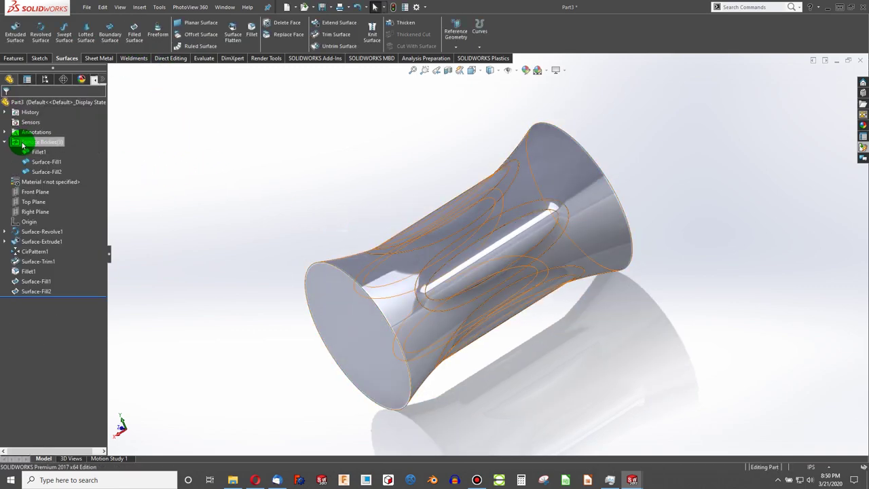
{"action": "left_click", "coordinate": [30, 152]}
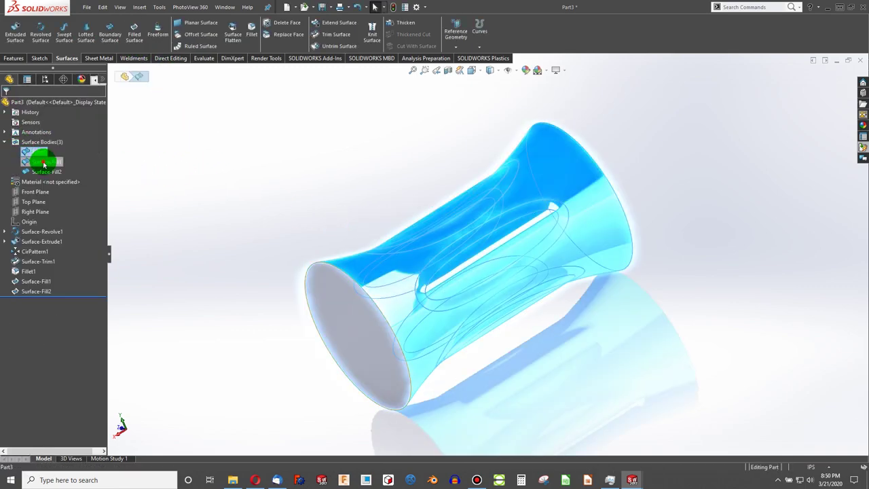
{"action": "left_click", "coordinate": [43, 162]}
{"action": "left_click", "coordinate": [194, 204]}
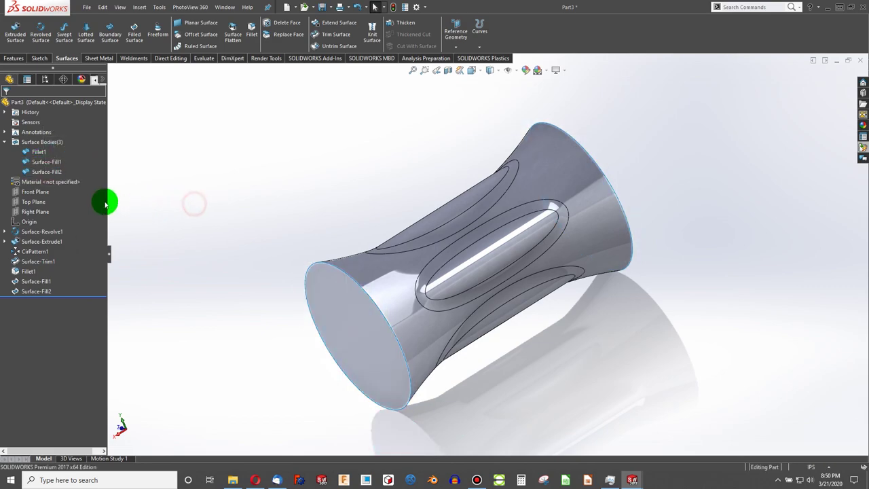
{"action": "left_click", "coordinate": [375, 29]}
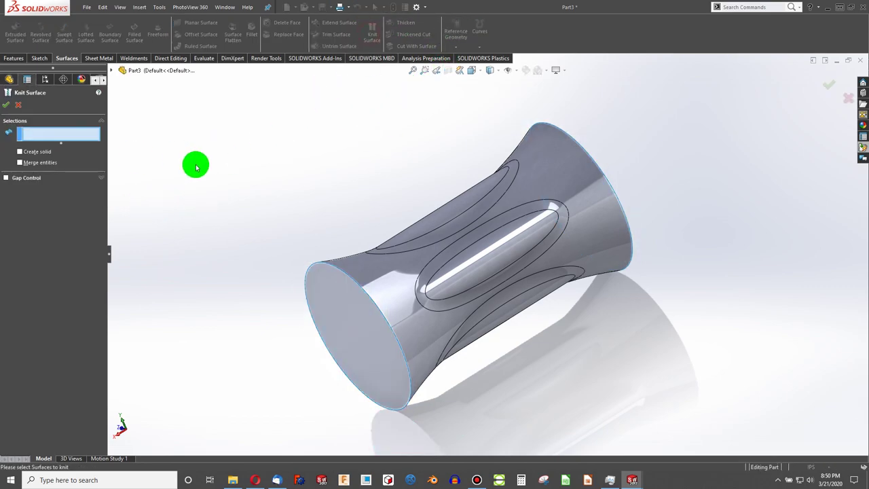
{"action": "left_click", "coordinate": [111, 71]}
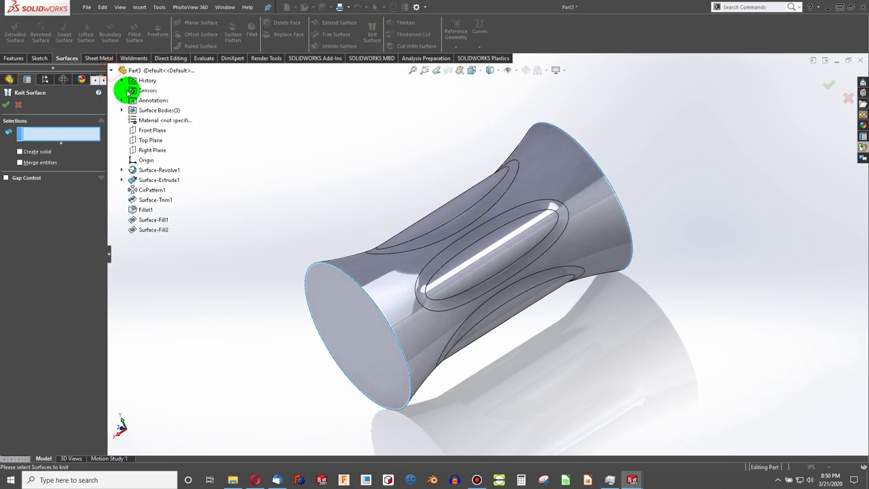
{"action": "left_click", "coordinate": [121, 110]}
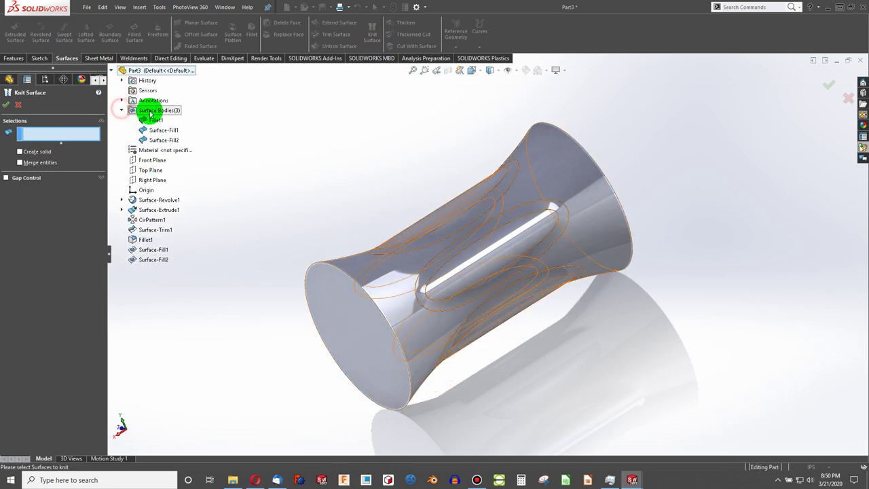
{"action": "left_click", "coordinate": [151, 112]}
{"action": "left_click", "coordinate": [153, 130]}
{"action": "left_click", "coordinate": [154, 140]}
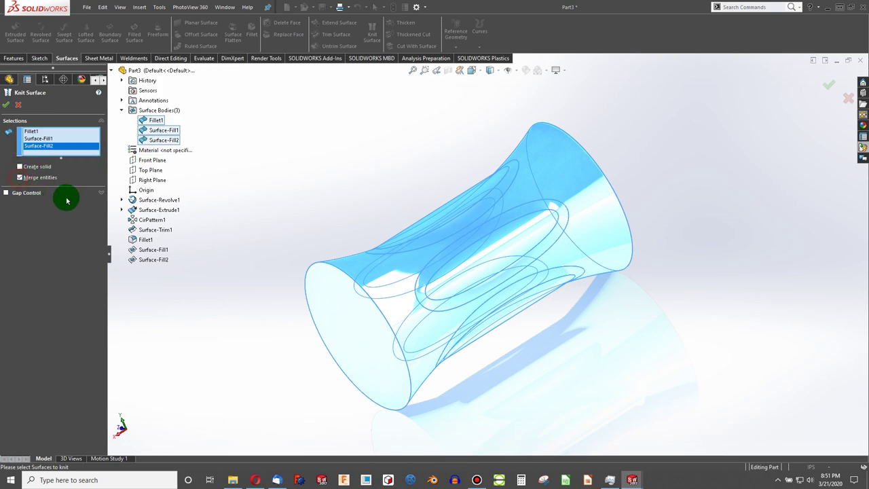
{"action": "left_click", "coordinate": [7, 102]}
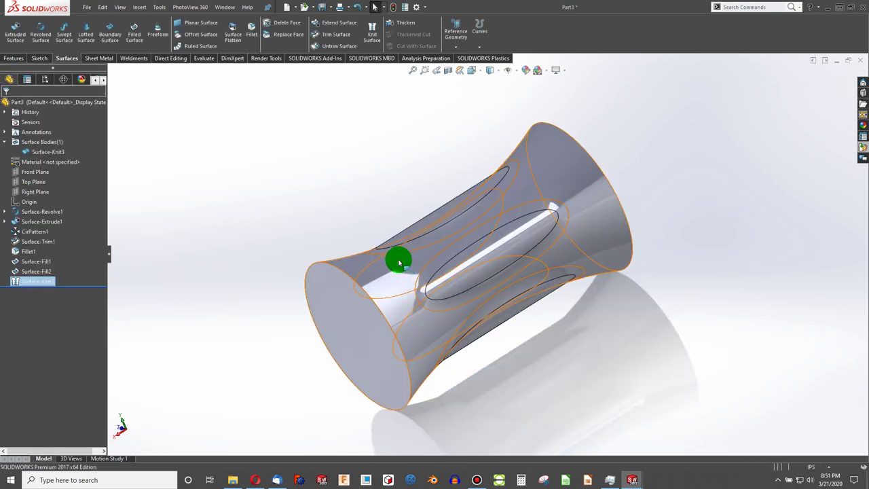
{"action": "left_click", "coordinate": [40, 153]}
{"action": "left_click", "coordinate": [234, 225]}
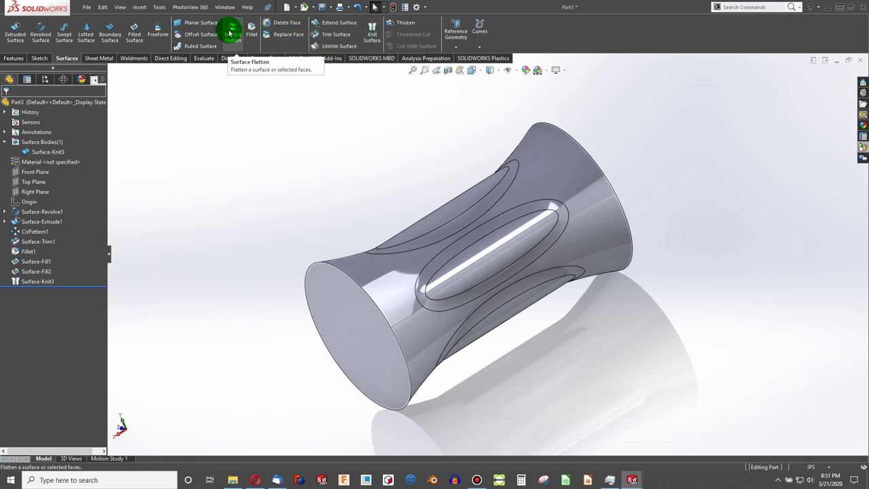
Fillet the circular edges at both capped ends of the grip with a 0.25 in radius.
{"action": "left_click", "coordinate": [324, 269]}
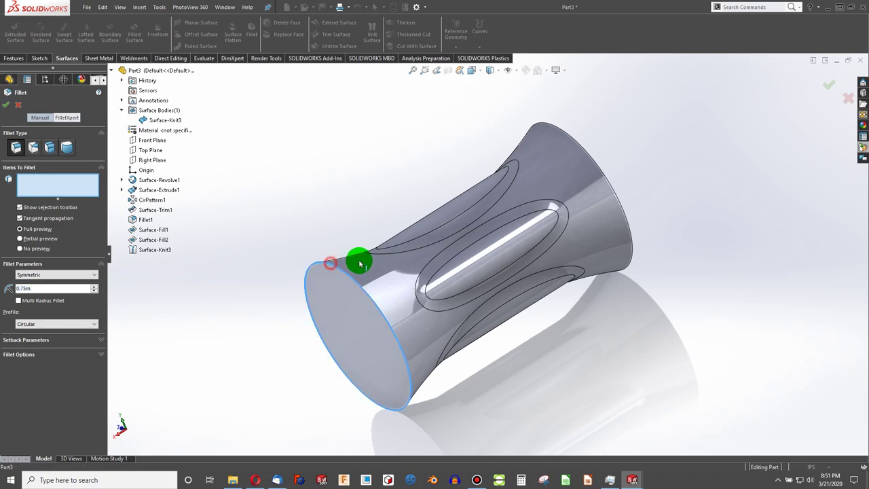
{"action": "left_click", "coordinate": [584, 154]}
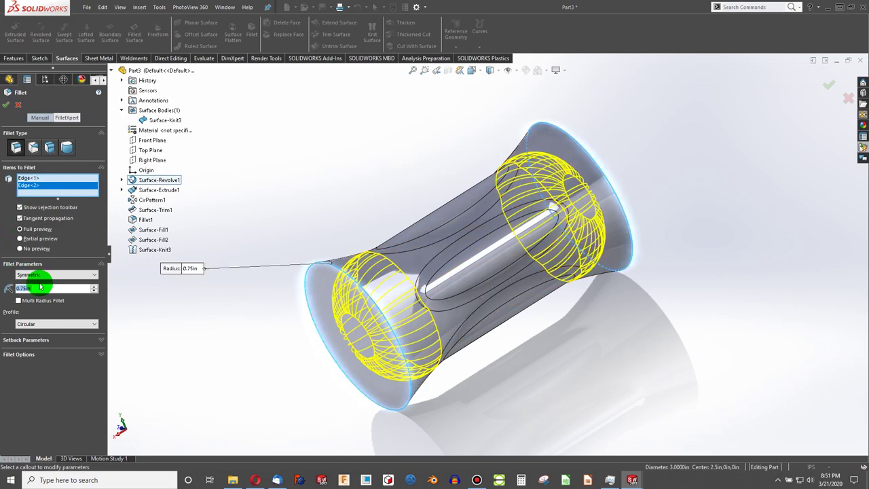
{"action": "type", "text": "0.25"}
{"action": "key", "text": "Return"}
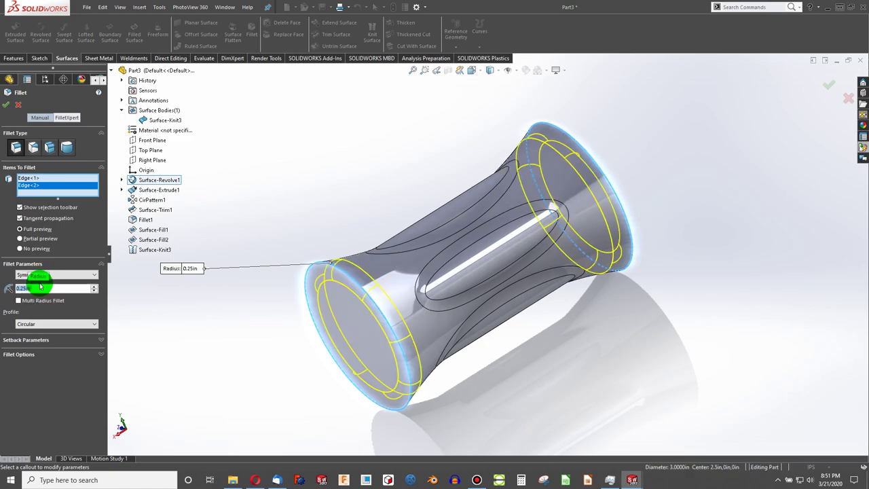
{"action": "left_click", "coordinate": [6, 103]}
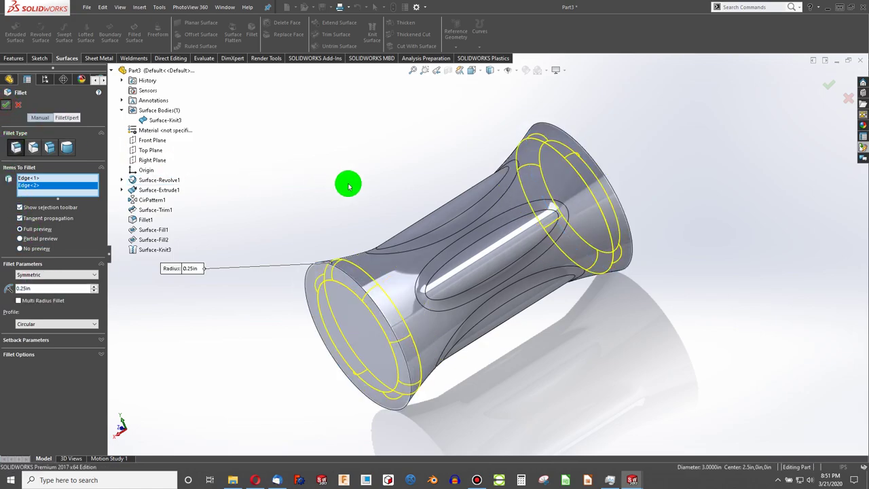
{"action": "middle_click_drag", "start_coordinate": [353, 189], "coordinate": [483, 216]}
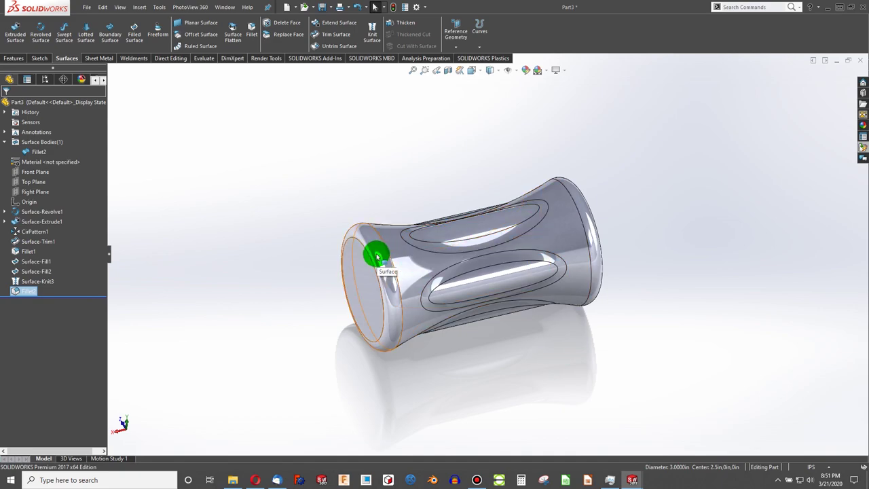
{"action": "middle_click_drag", "start_coordinate": [341, 251], "coordinate": [272, 283]}
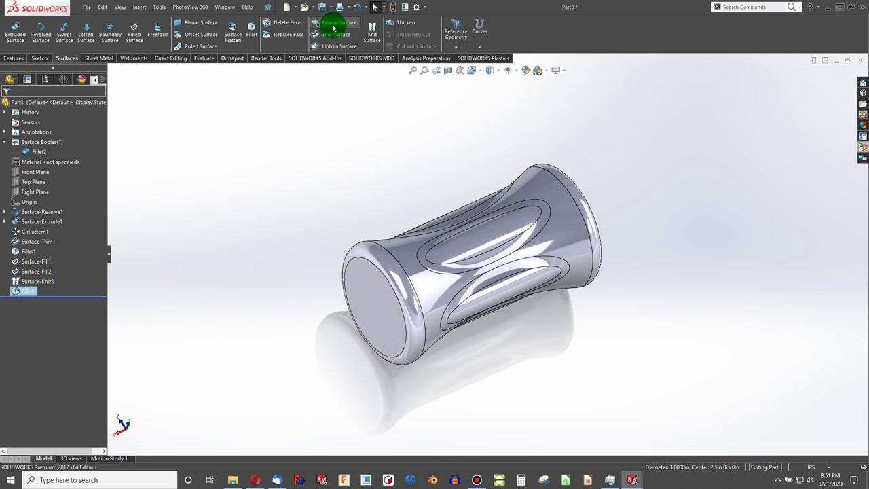
Thicken the closed, filleted surface body into a solid using the option to create a solid from the enclosed volume.
{"action": "left_click", "coordinate": [424, 24]}
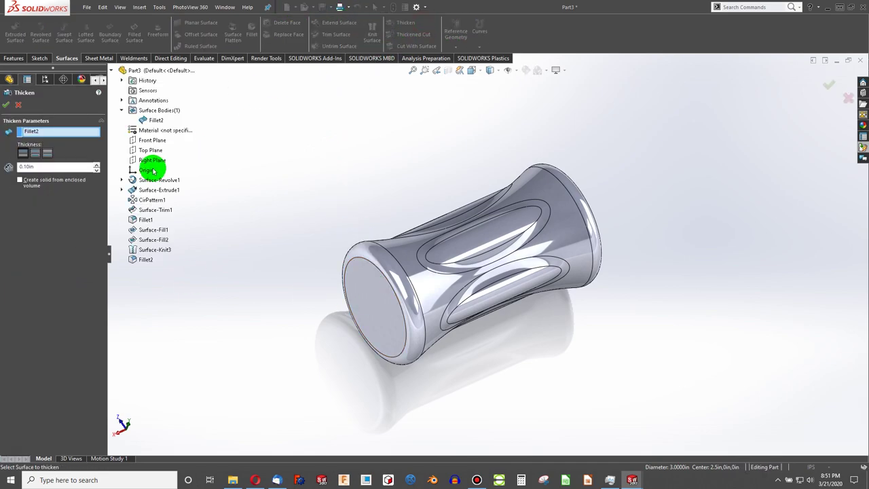
{"action": "left_click", "coordinate": [20, 181]}
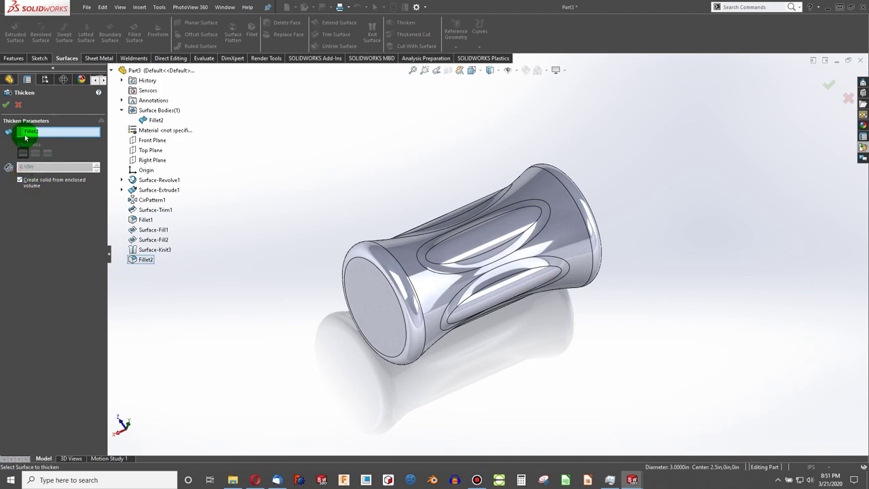
{"action": "left_click", "coordinate": [8, 103]}
{"action": "mouse_move", "coordinate": [394, 240]}
{"action": "middle_mouse_down"}
{"action": "mouse_move", "coordinate": [553, 285]}
{"action": "mouse_move", "coordinate": [474, 265]}
{"action": "mouse_move", "coordinate": [386, 272]}
{"action": "mouse_move", "coordinate": [369, 242]}
{"action": "mouse_move", "coordinate": [489, 235]}
{"action": "mouse_move", "coordinate": [442, 208]}
{"action": "mouse_move", "coordinate": [438, 194]}
{"action": "middle_mouse_up"}
{"action": "scroll", "coordinate": [489, 235], "scroll_direction": "down", "scroll_amount": 2}
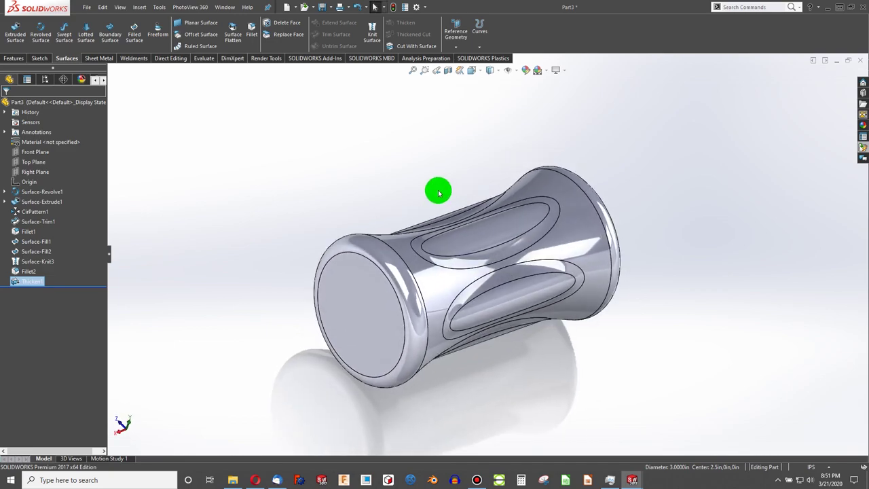